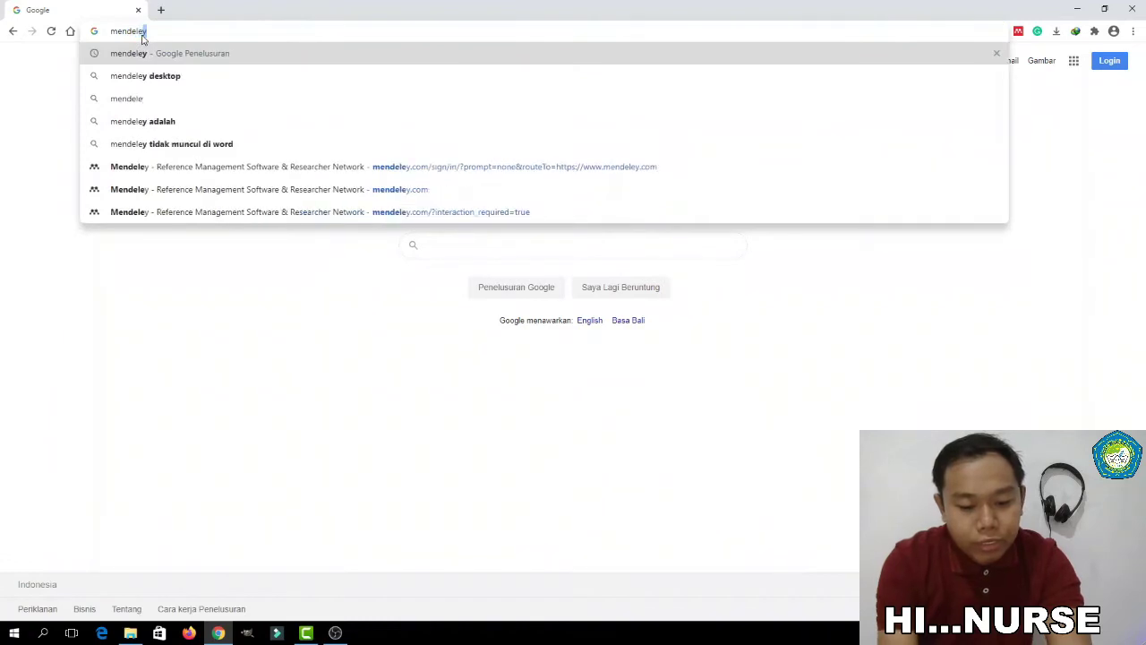
Search Google for 'mendeley' and open the official Mendeley Reference Management Software site
key("Return")
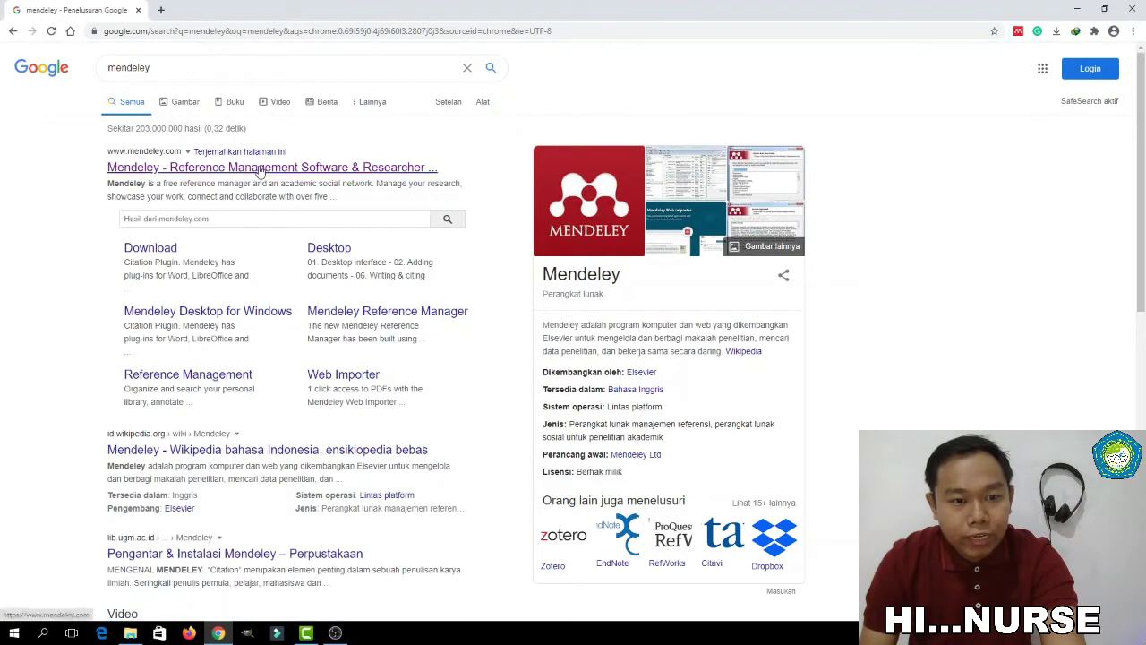
left_click(260, 167)
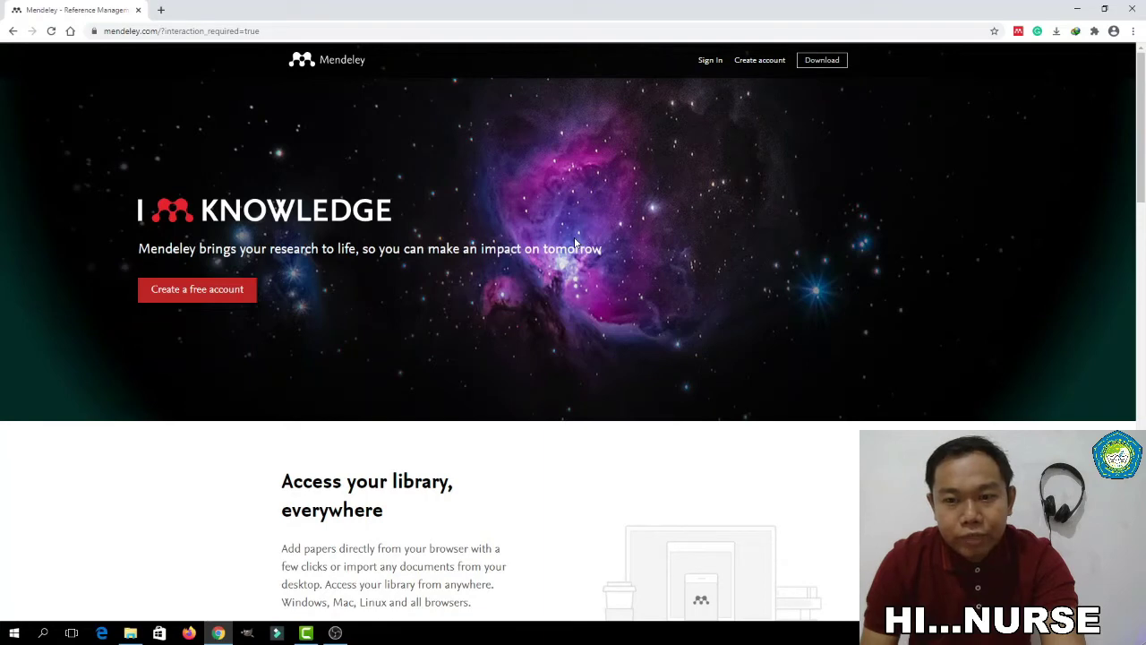
Scroll the Mendeley homepage and go to the Download Mendeley Desktop for Windows page
scroll(574, 242, "down", 5)
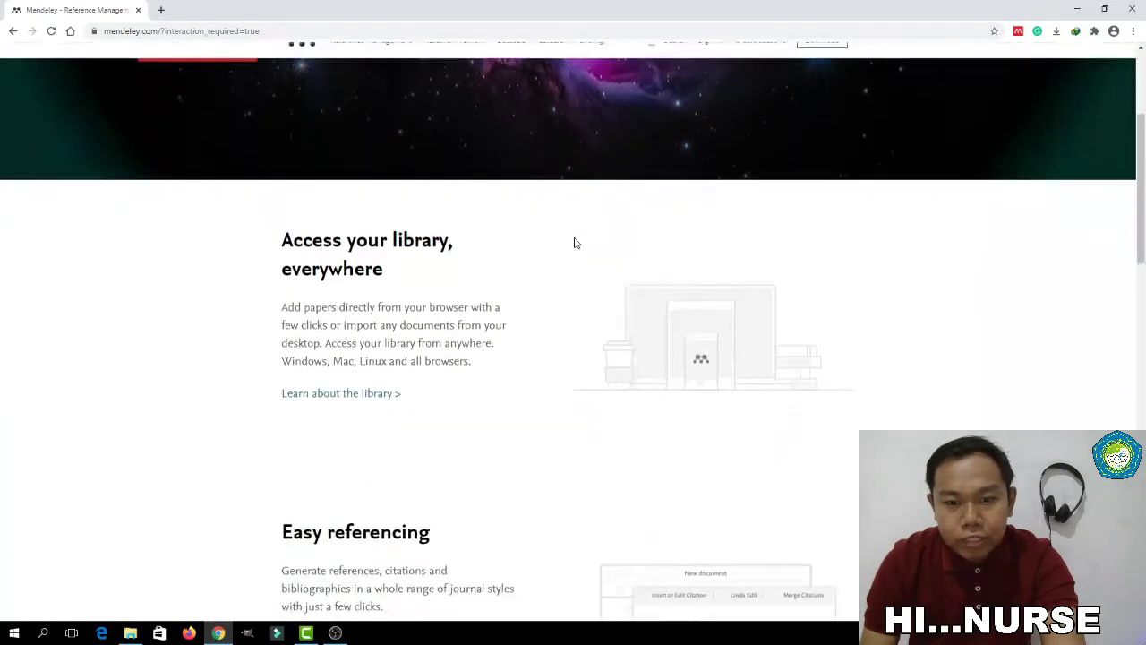
scroll(576, 243, "down", 4)
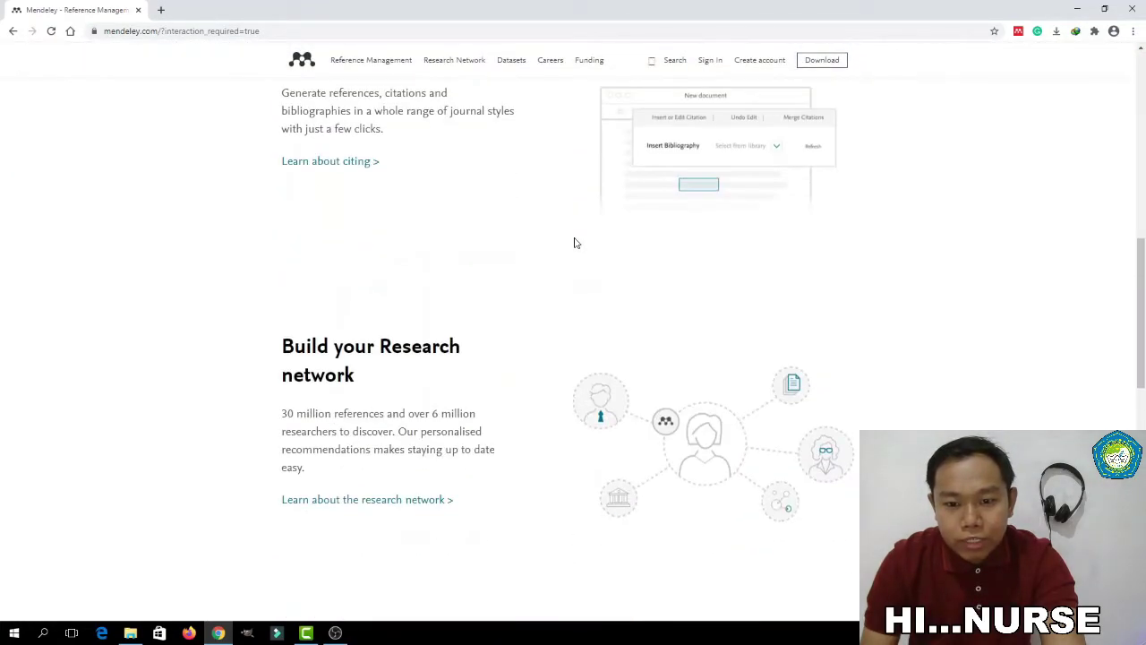
scroll(574, 240, "down", 6)
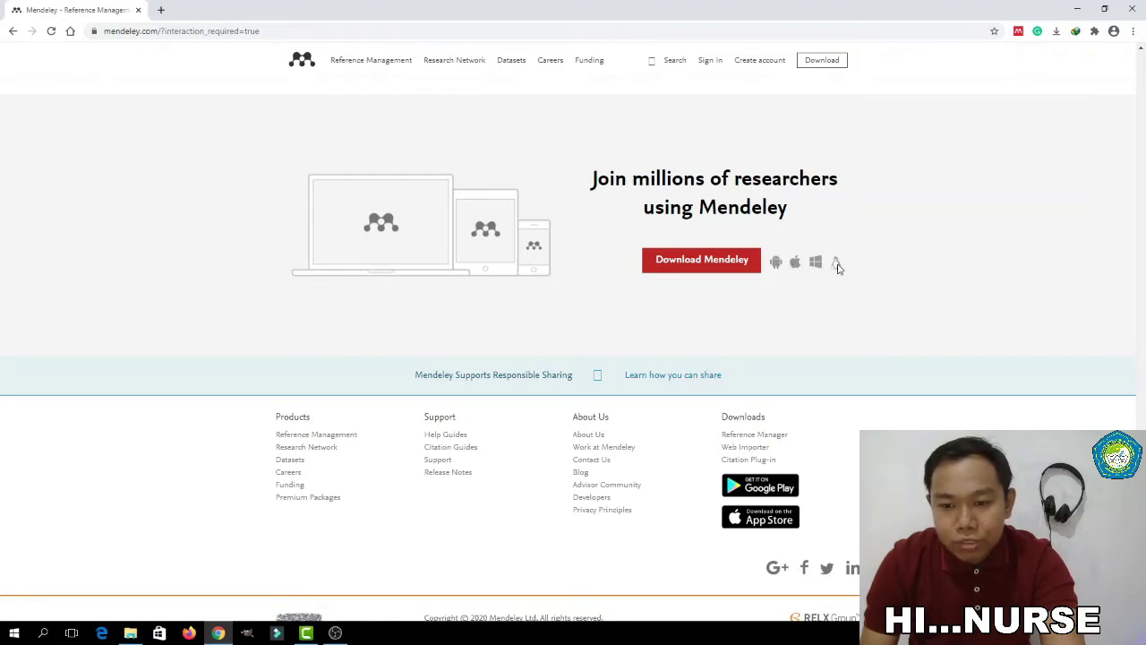
left_click(704, 263)
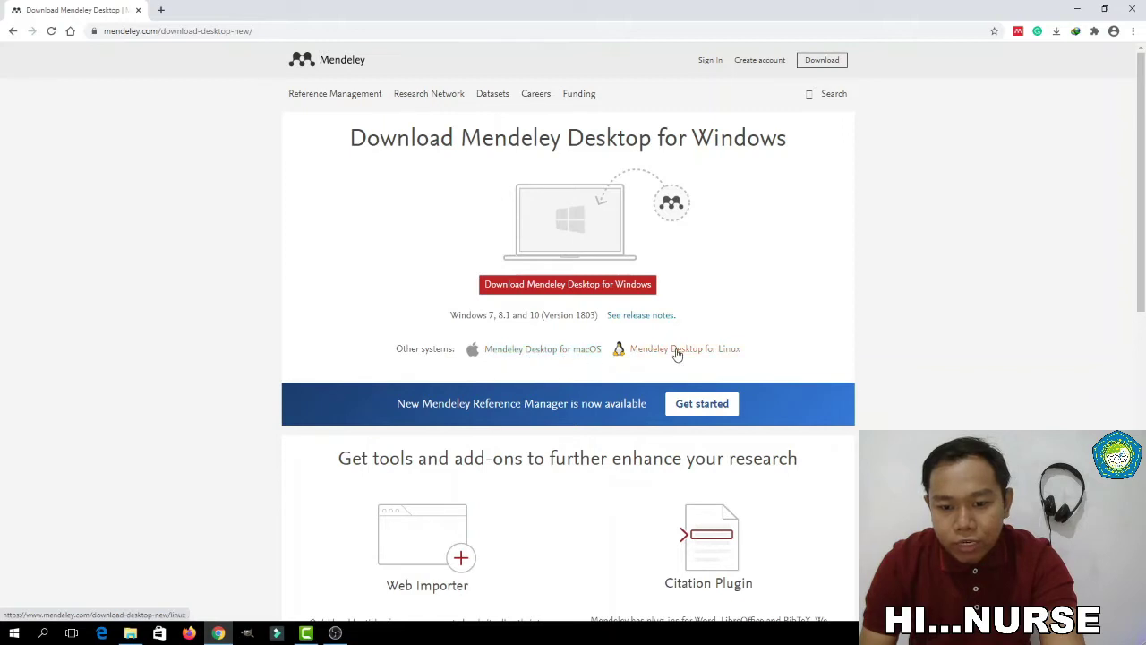
Download Mendeley-Desktop-1.19.4-win32.exe through IDM despite the duplicate warning, then open its Programs folder
left_click(613, 287)
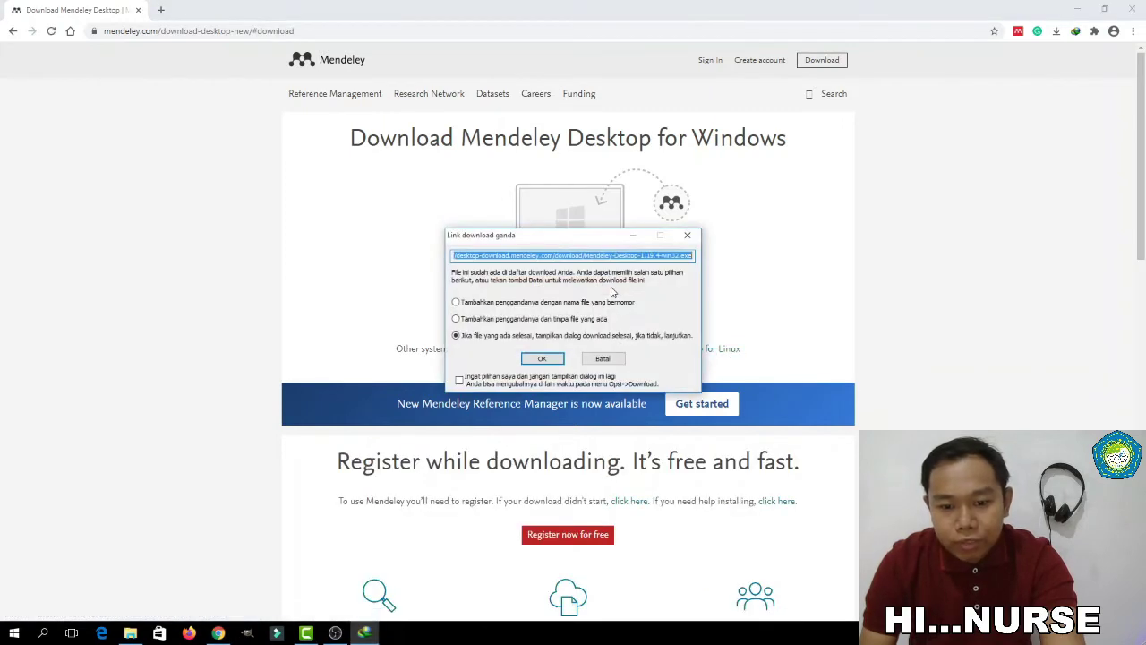
left_click(543, 359)
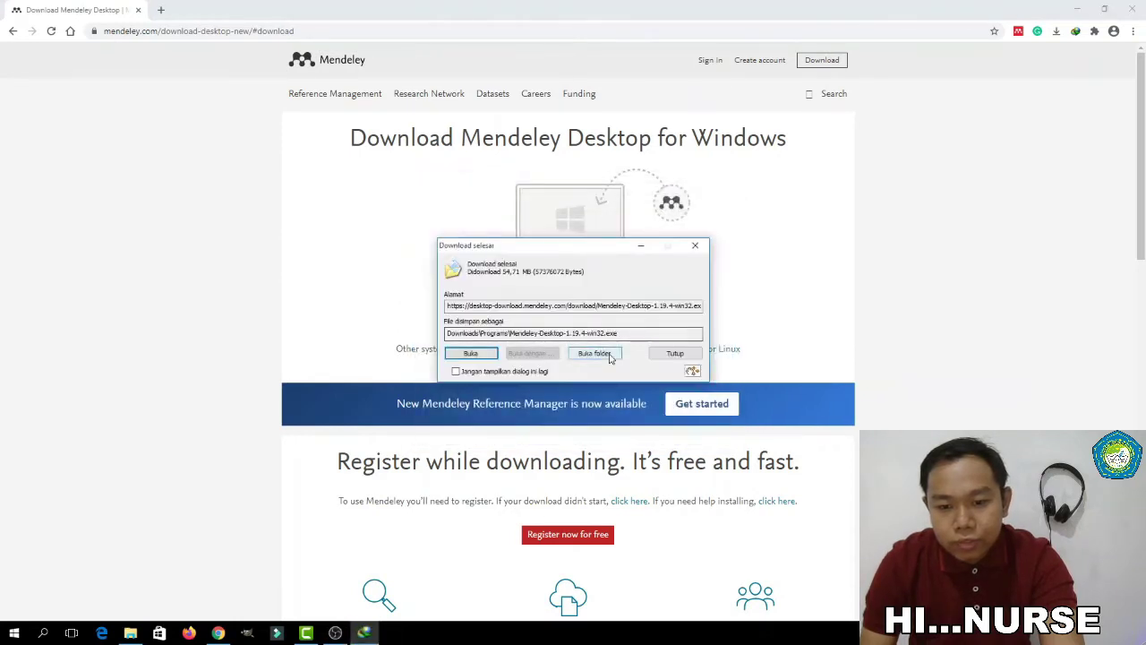
left_click(610, 357)
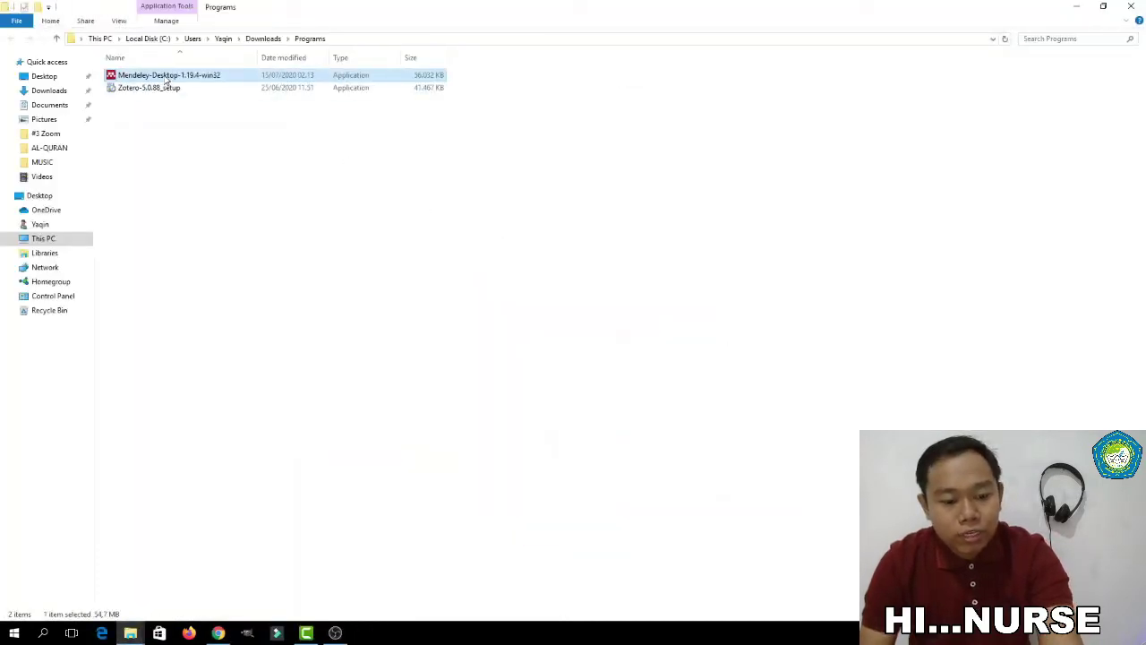
Run the Mendeley-Desktop-1.19.4-win32 installer, accepting the licence with default location and shortcuts folder
left_click(182, 146)
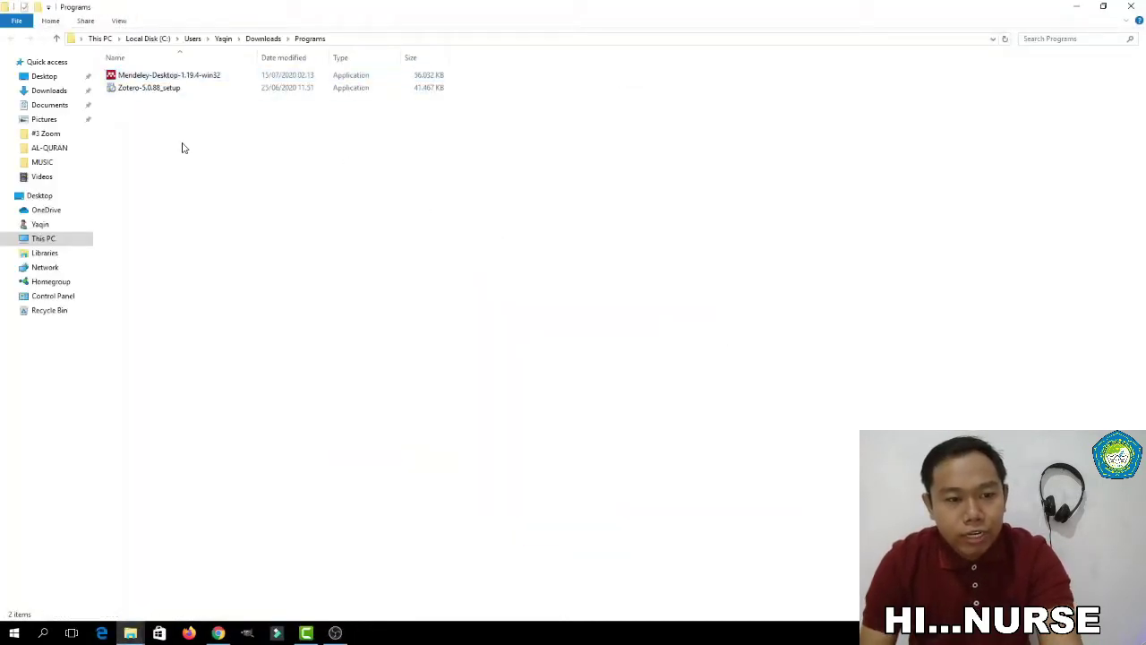
left_click(176, 80)
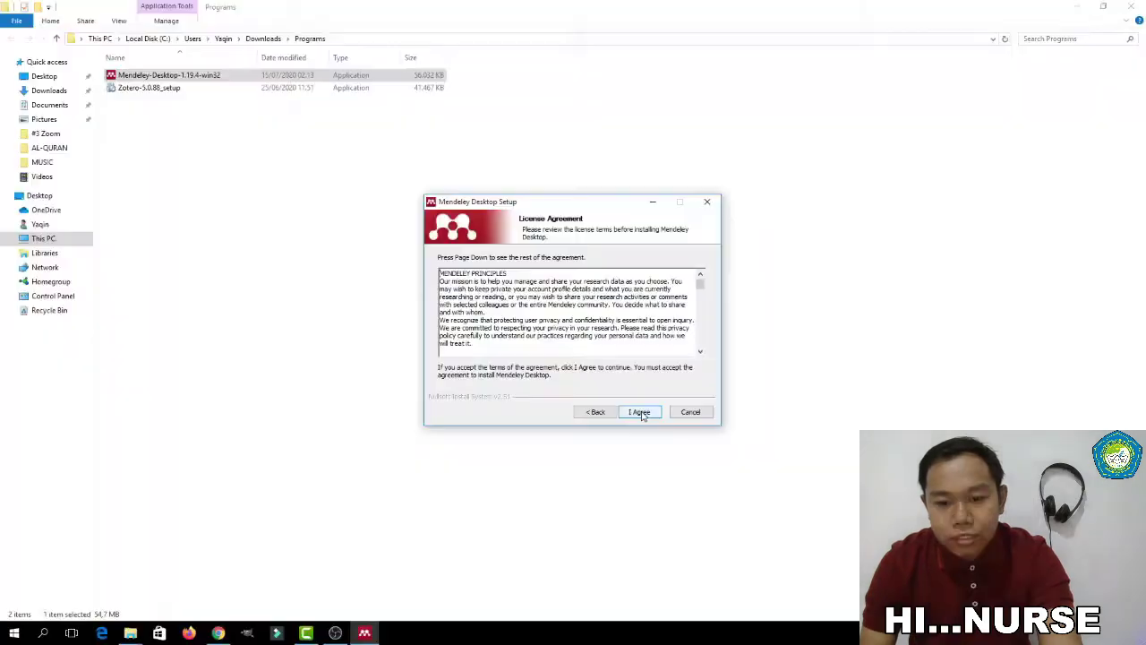
left_click(639, 412)
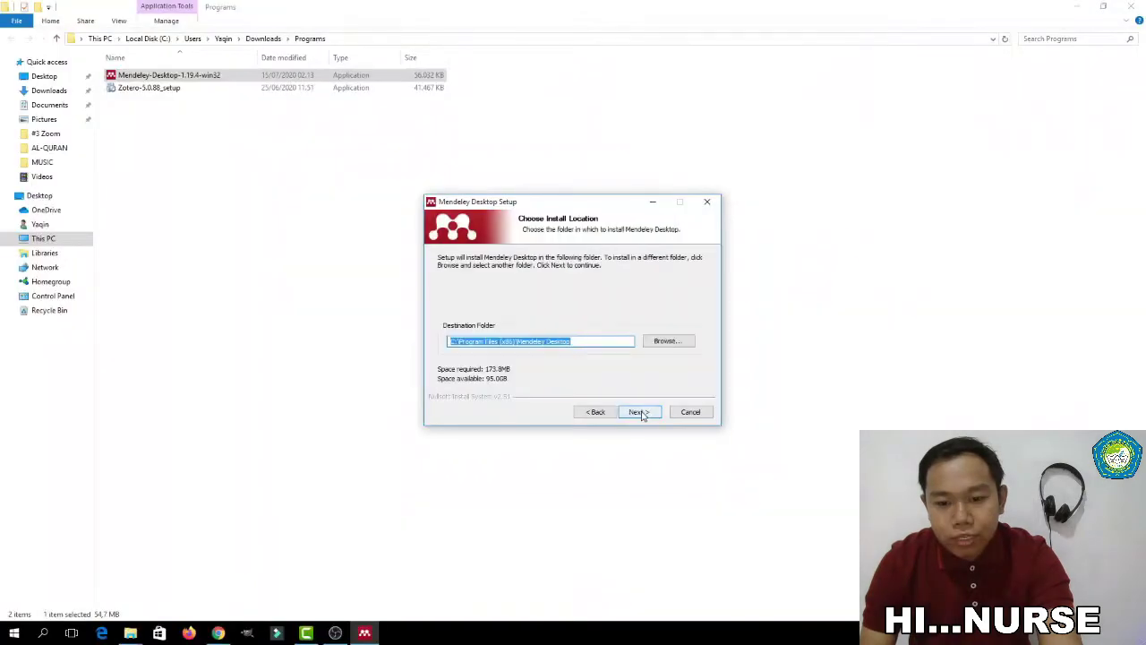
left_click(639, 412)
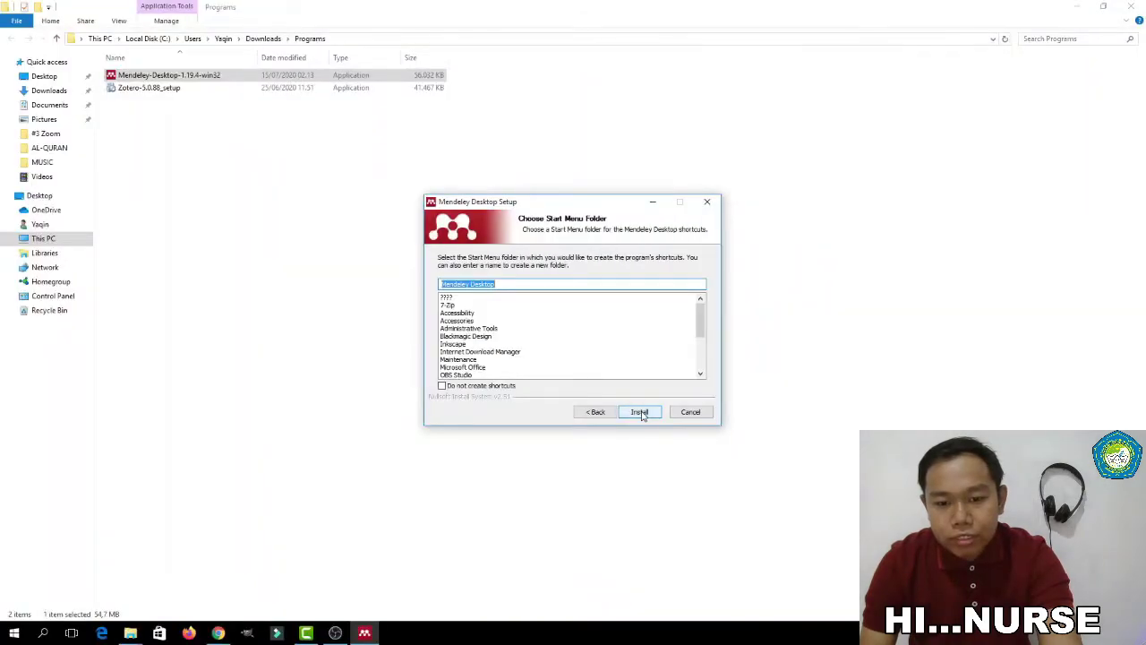
left_click(640, 413)
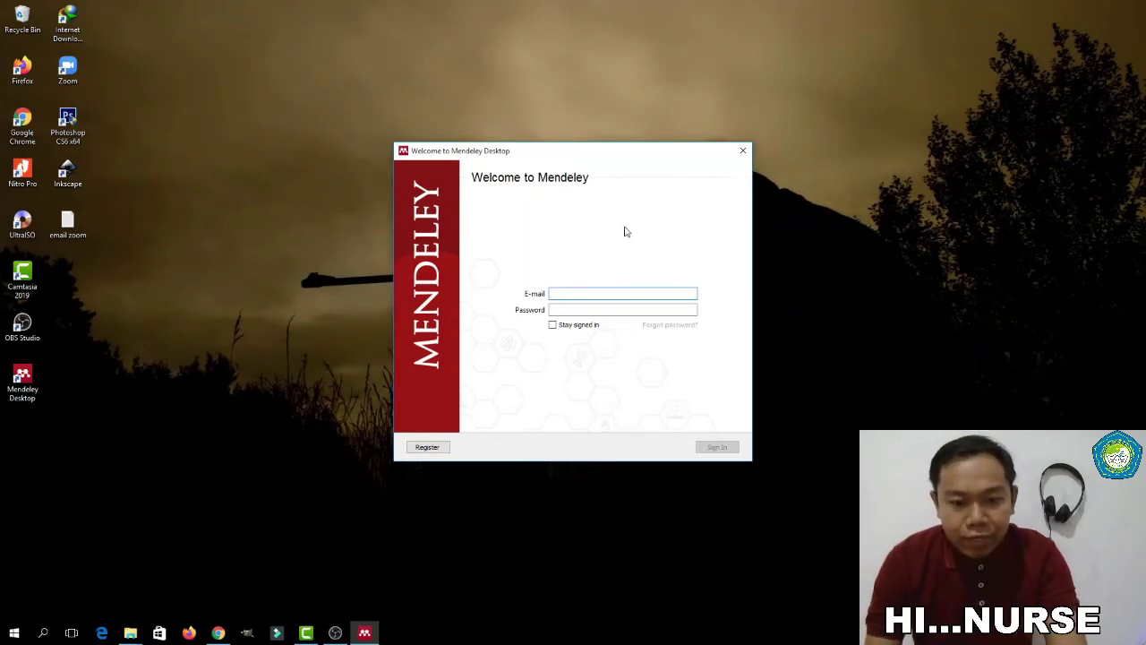
Move the Welcome to Mendeley window up and follow Register to the Elsevier sign-up page
left_click_drag(609, 154, 625, 86)
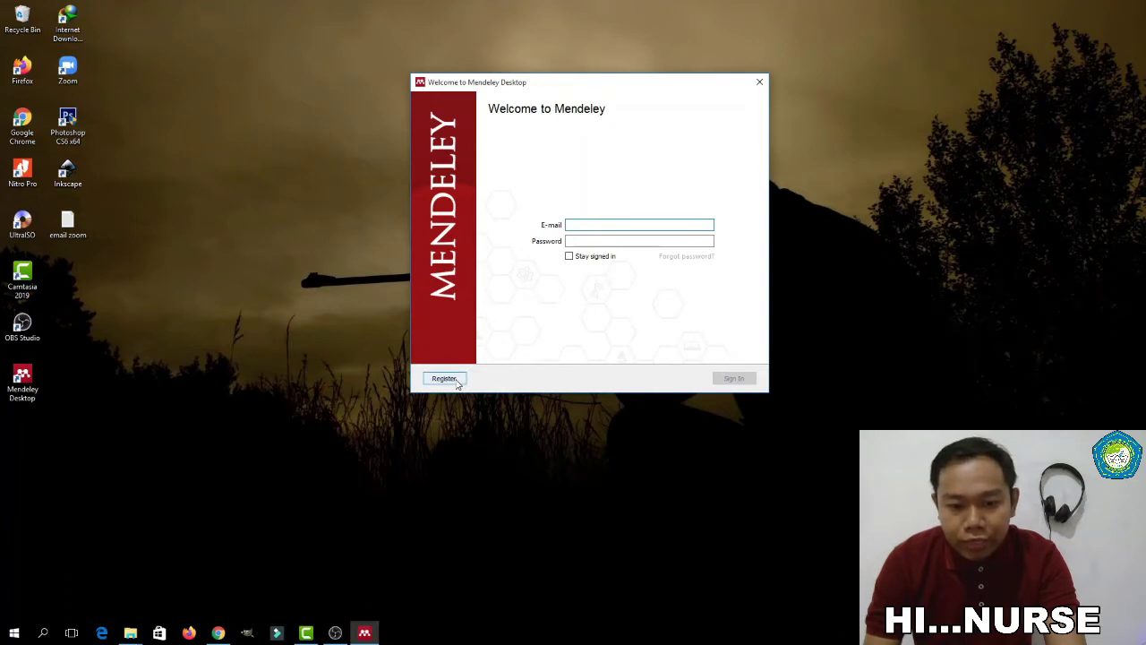
left_click(455, 380)
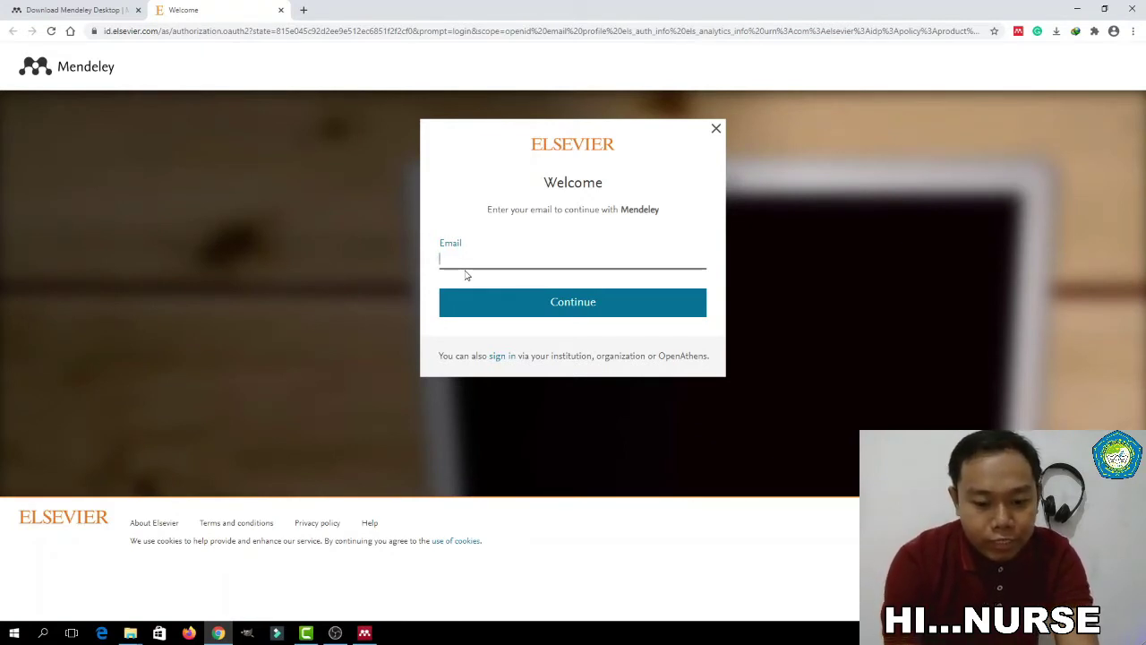
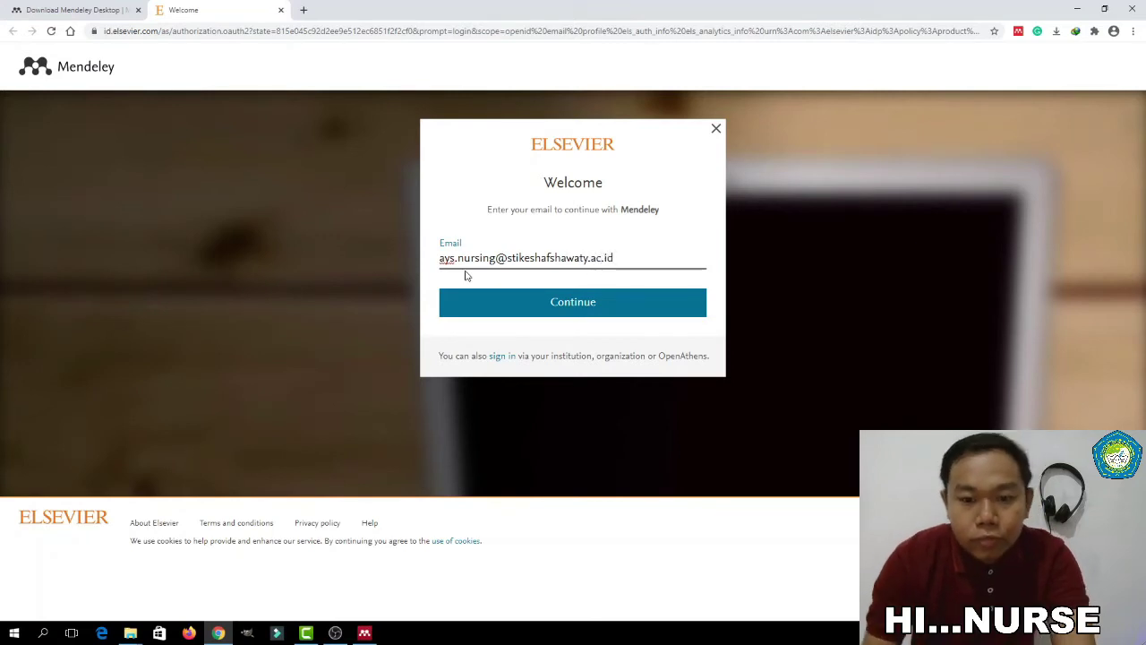
Enter the account e-mail address on the Elsevier Welcome page and continue
left_click(527, 299)
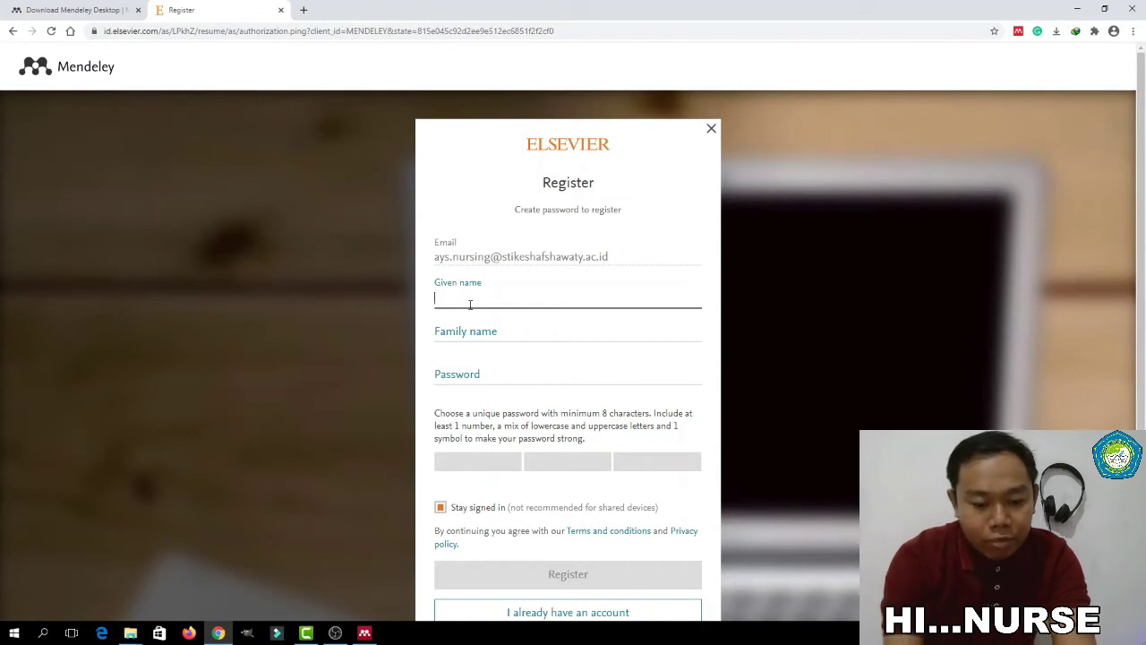
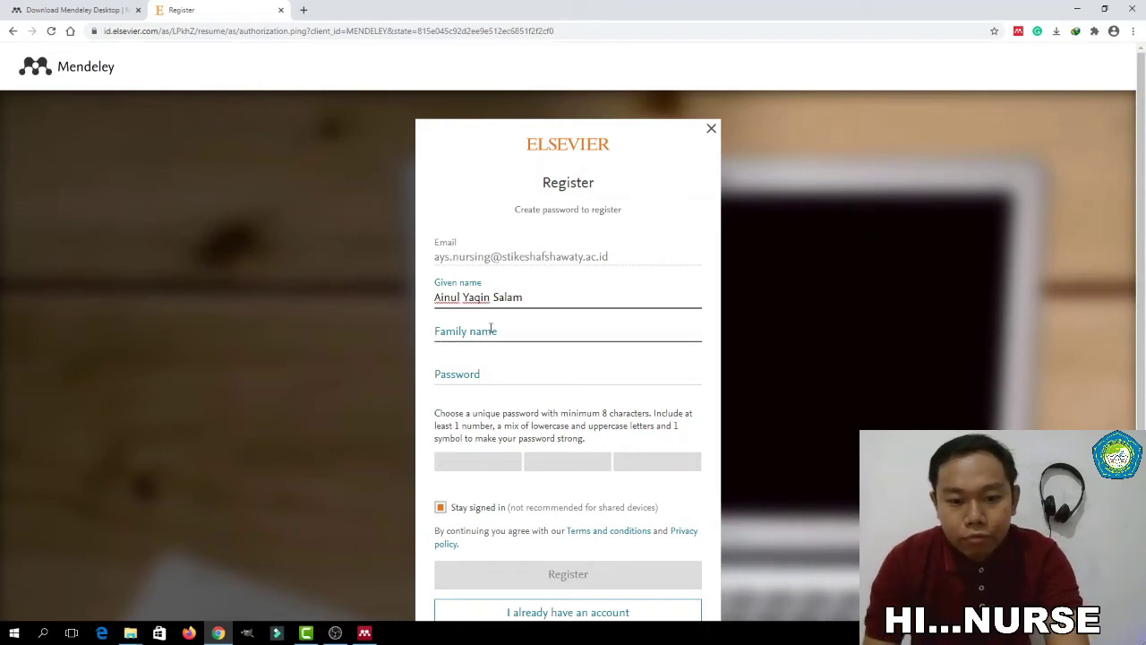
Fill the Elsevier Register form with given name, family name and a password, then submit it
left_click(490, 330)
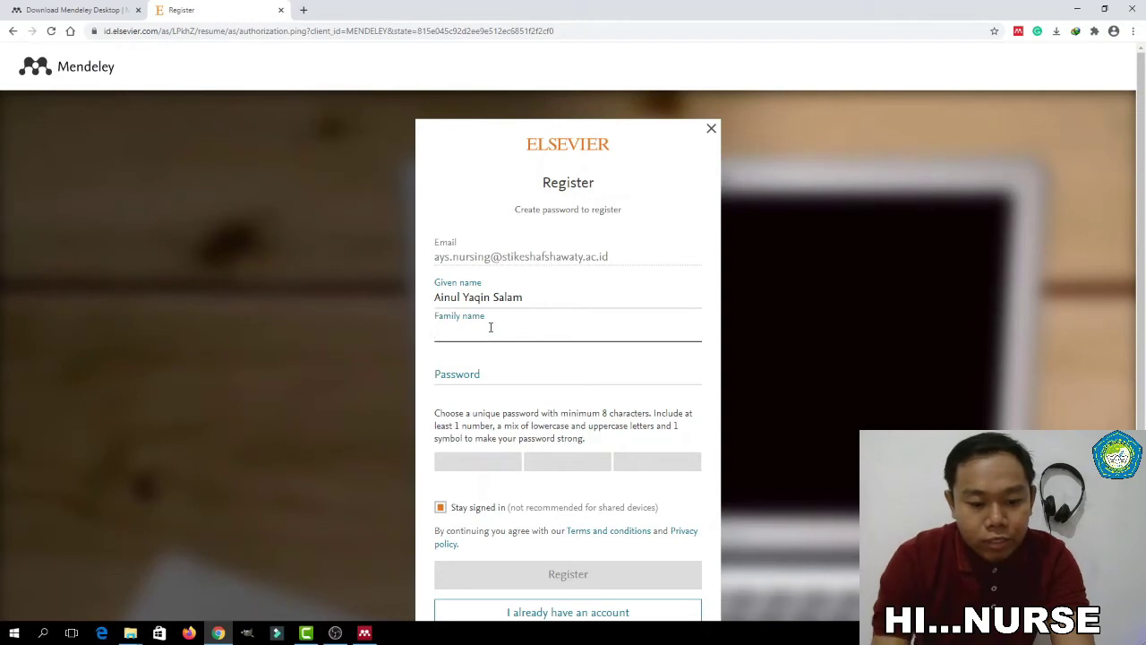
type("Salam")
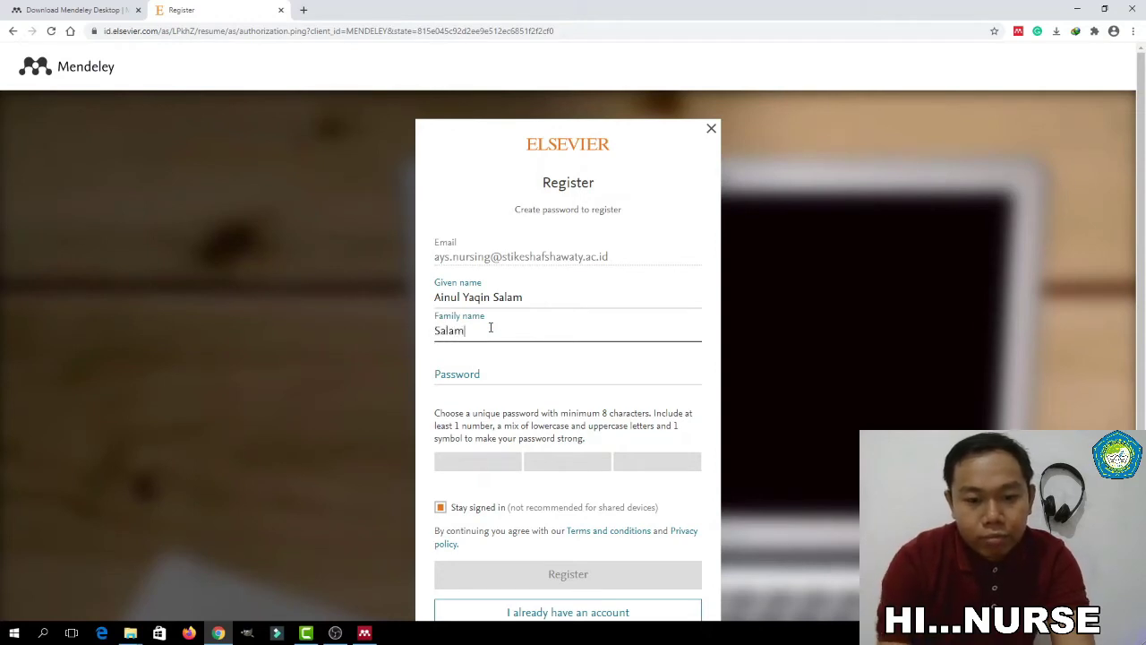
left_click(484, 373)
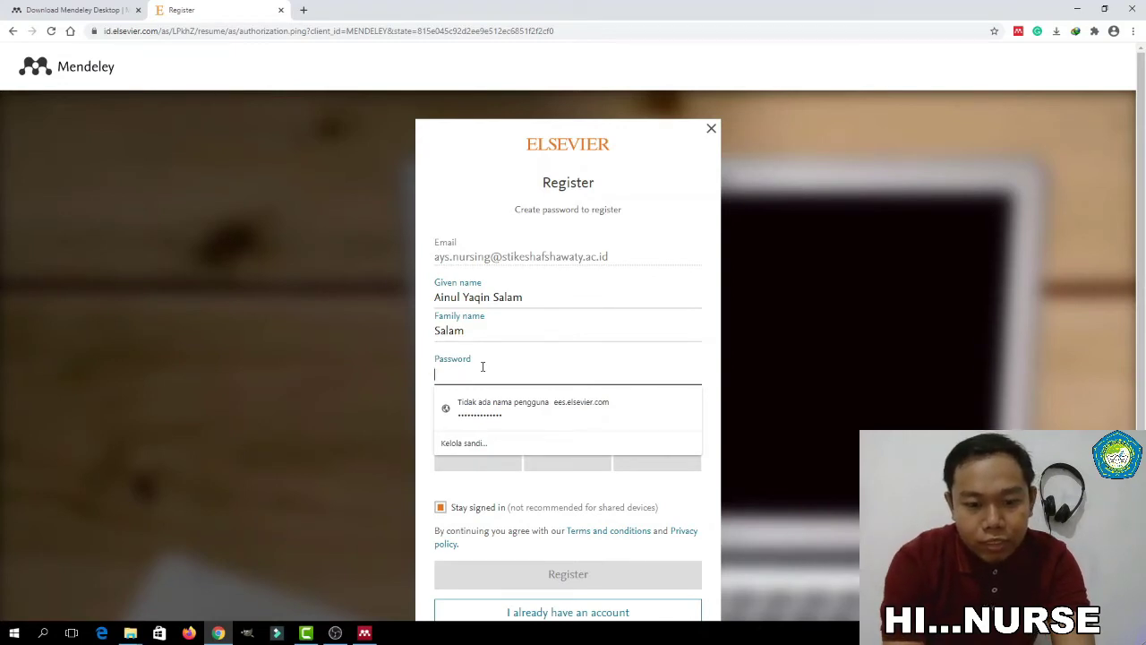
key("ctrl+v")
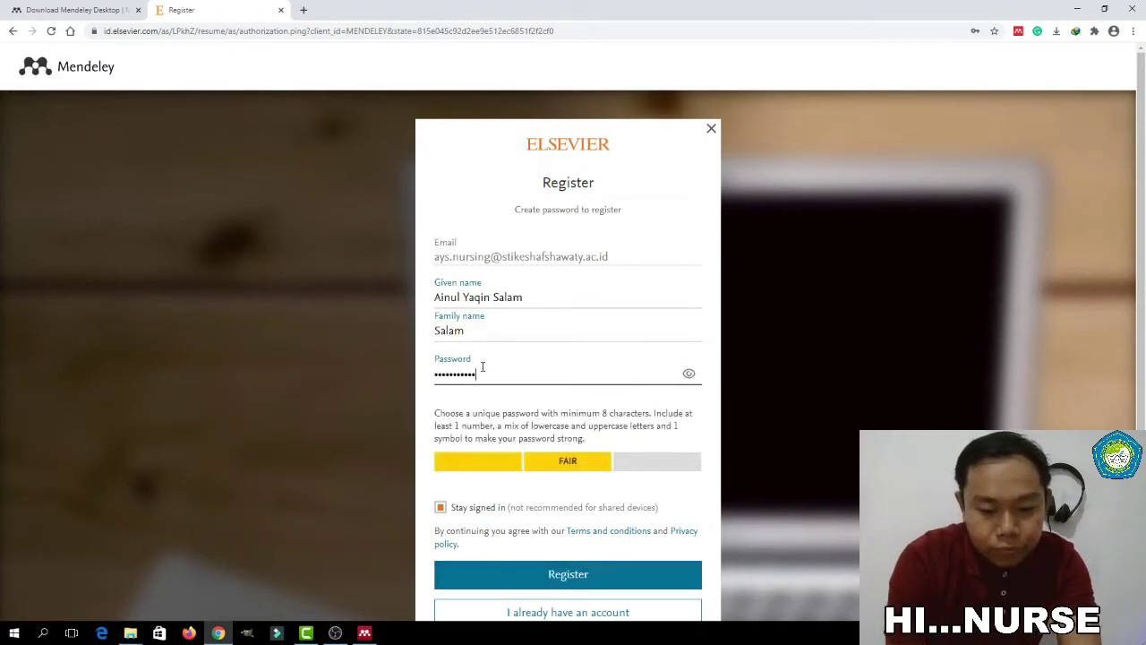
type("•")
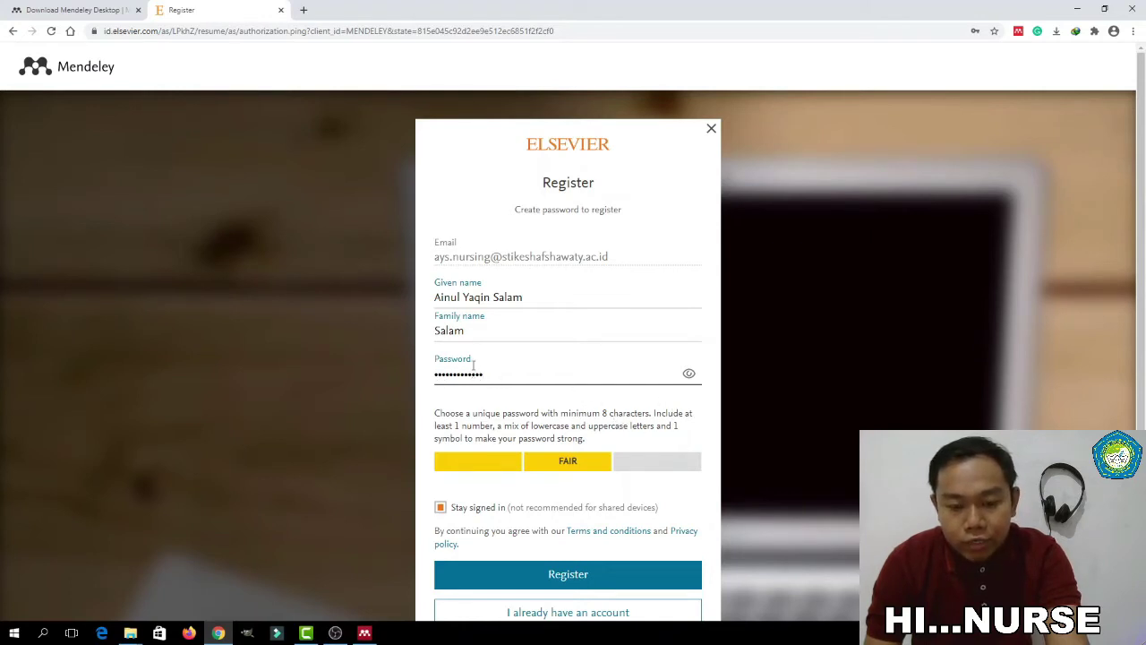
scroll(566, 412, "down", 2)
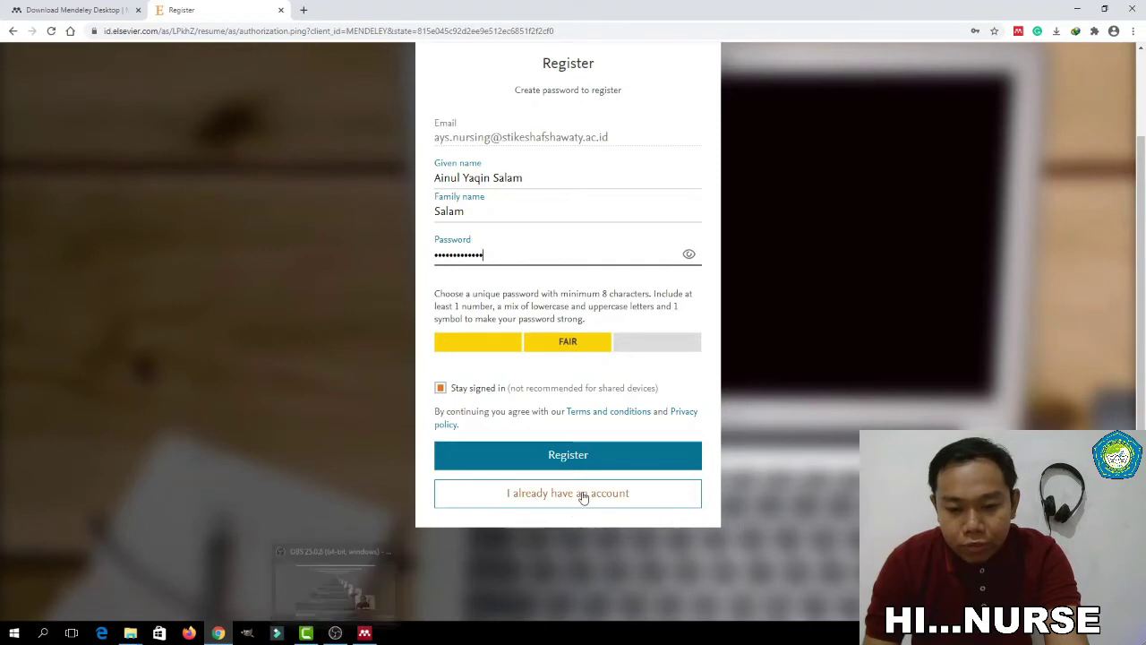
left_click(570, 455)
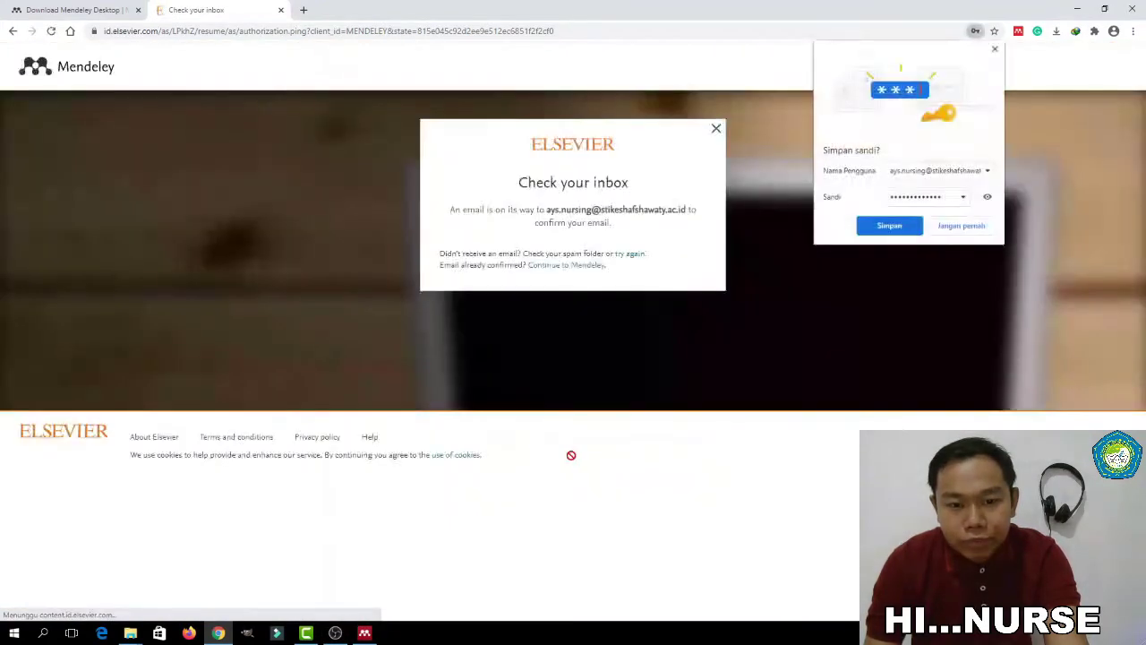
Save the Elsevier ID password in Chrome
left_click(889, 225)
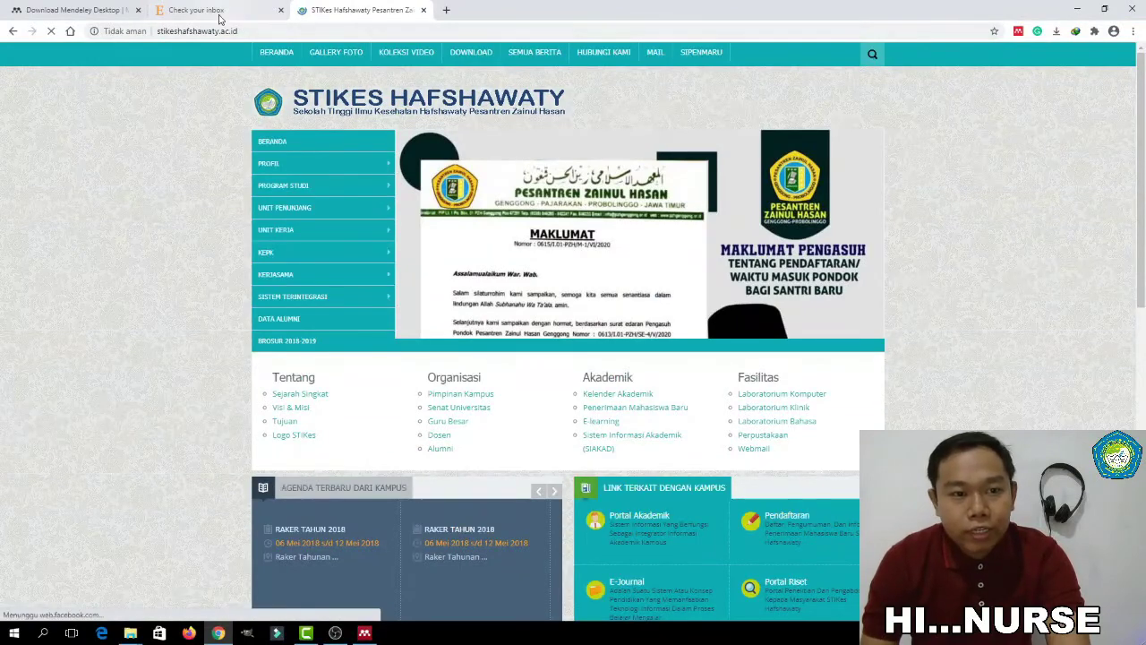
Log into the campus cPanel Webmail from the college site's MAIL link with the account e-mail and password
left_click(656, 54)
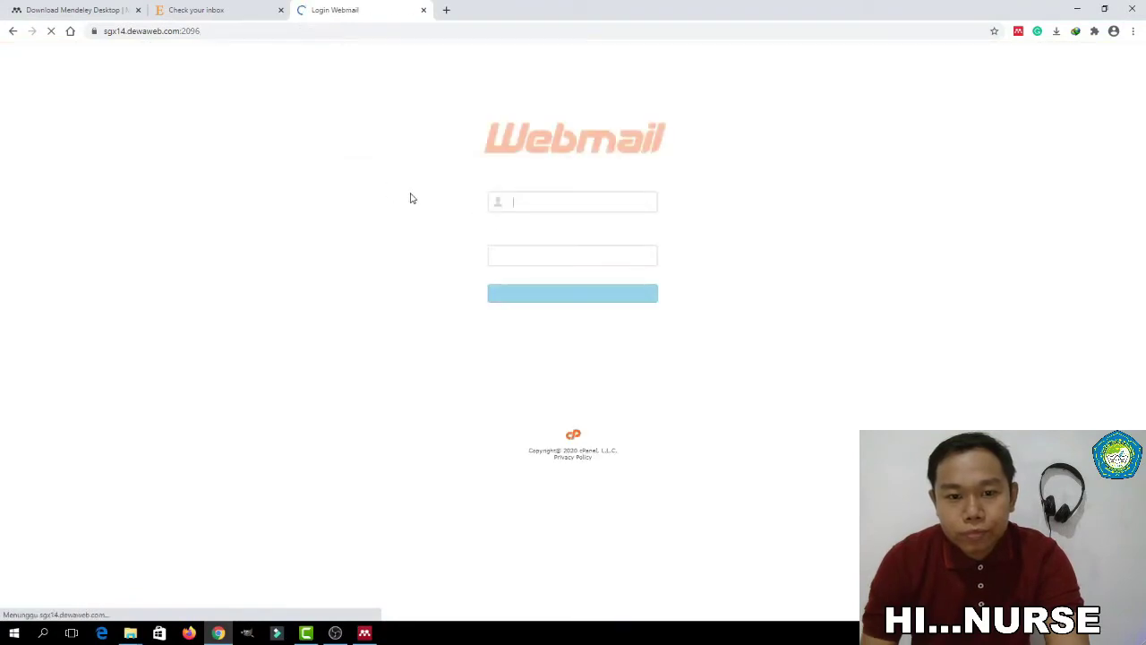
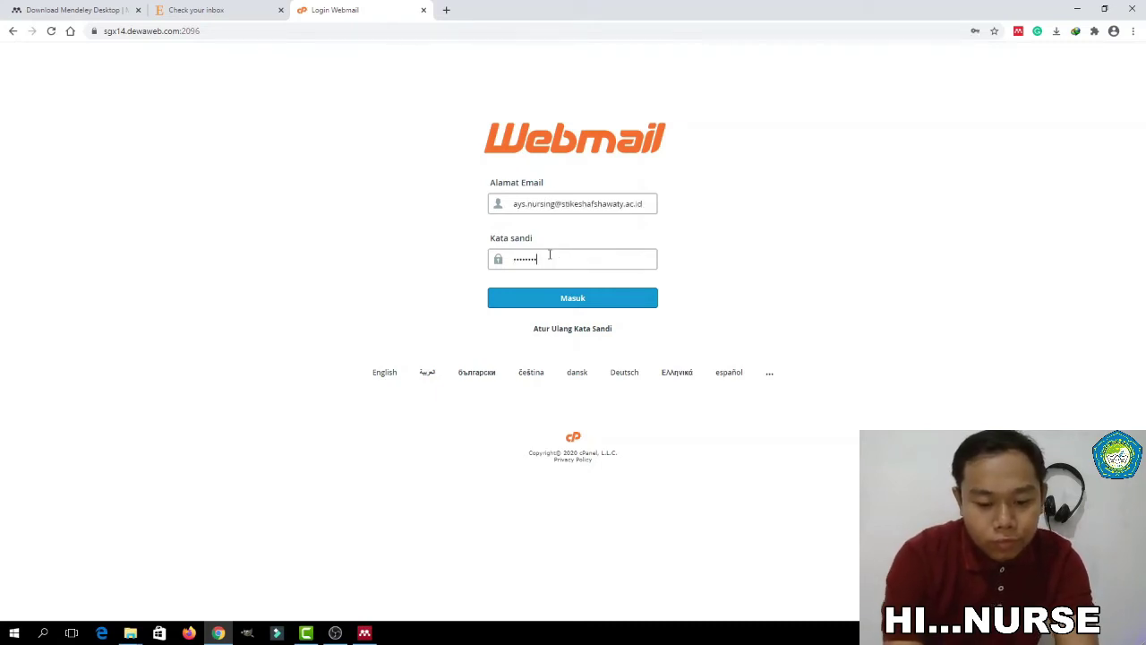
type("•••")
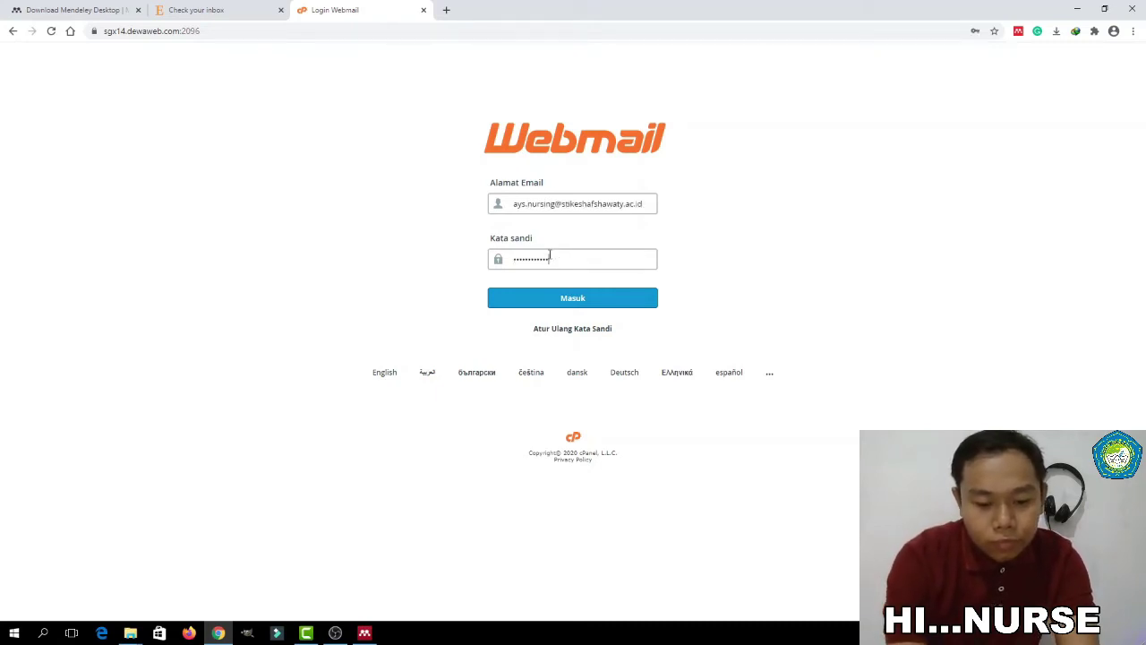
key("Return")
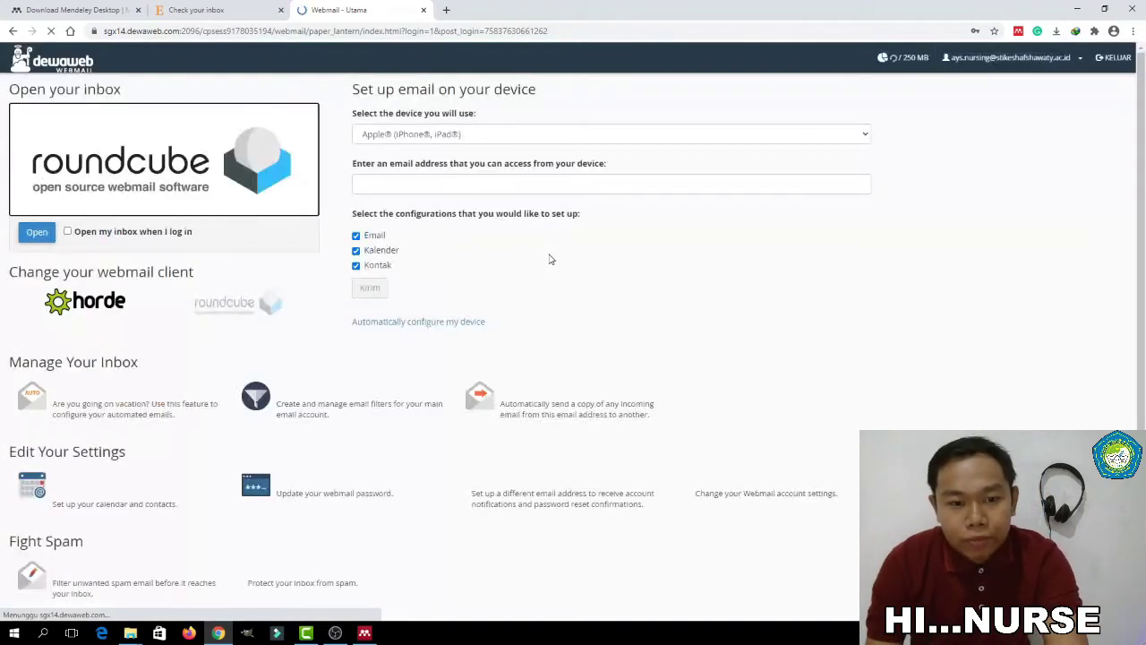
Save the webmail password, open Roundcube, and confirm the Elsevier 'Confirm your email' message
left_click(911, 226)
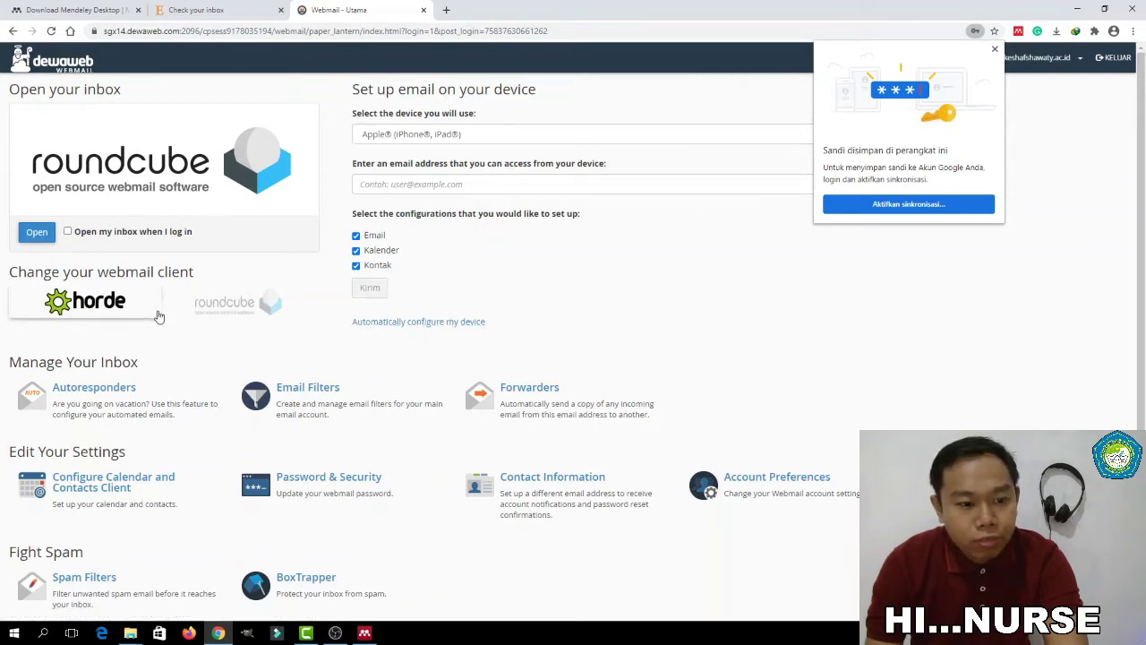
left_click(38, 236)
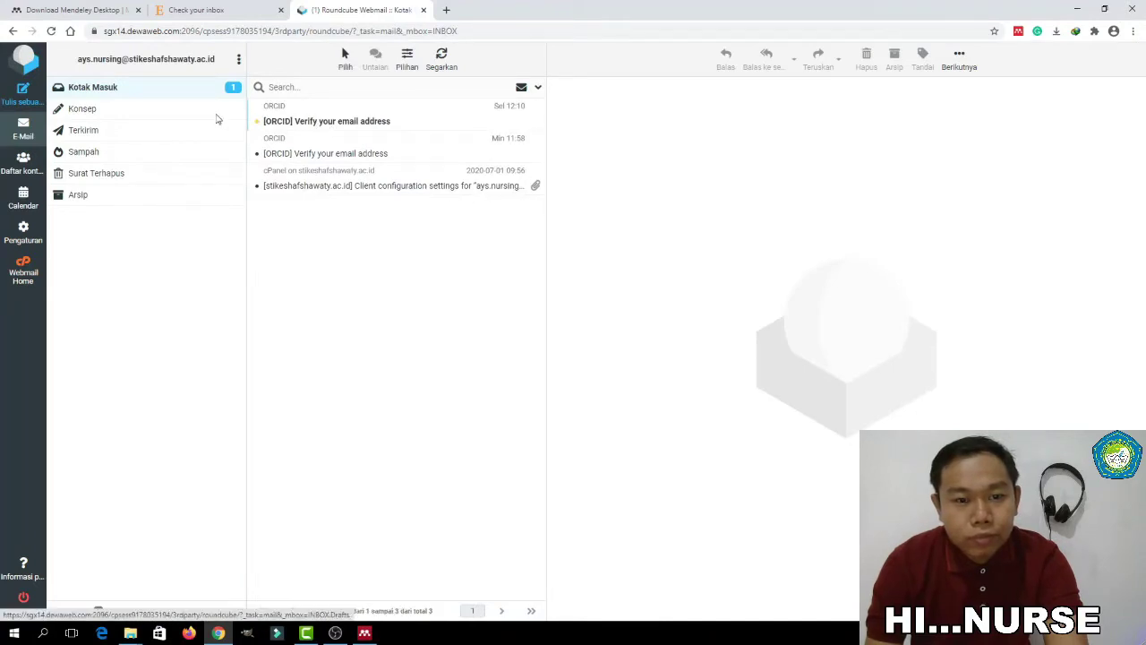
left_click(176, 90)
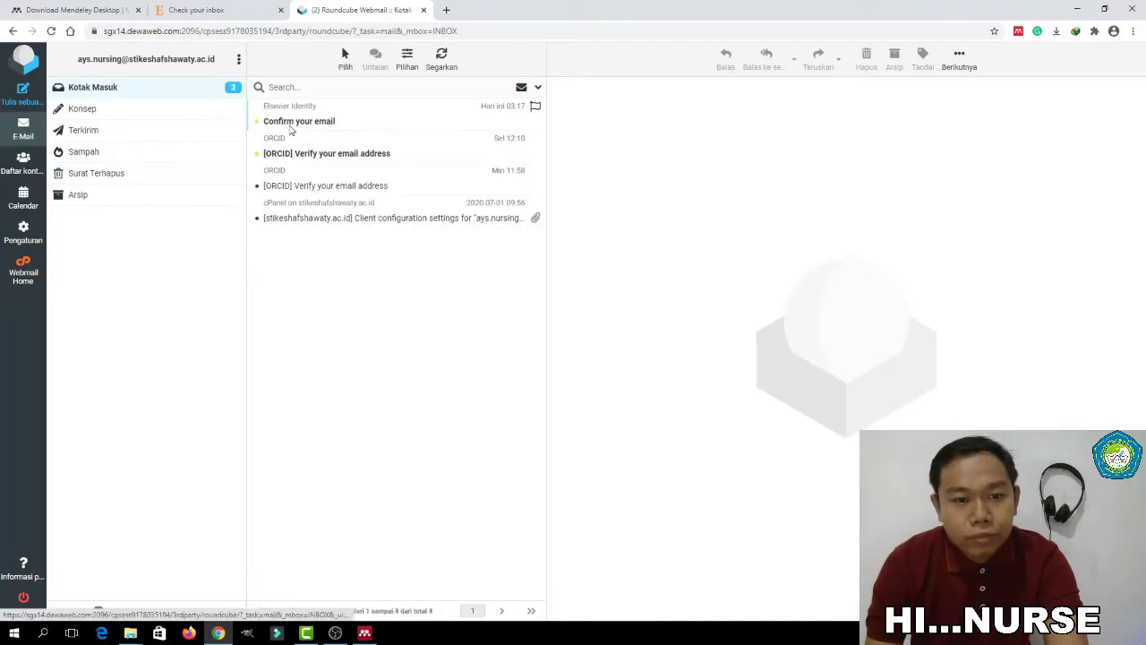
left_click(301, 109)
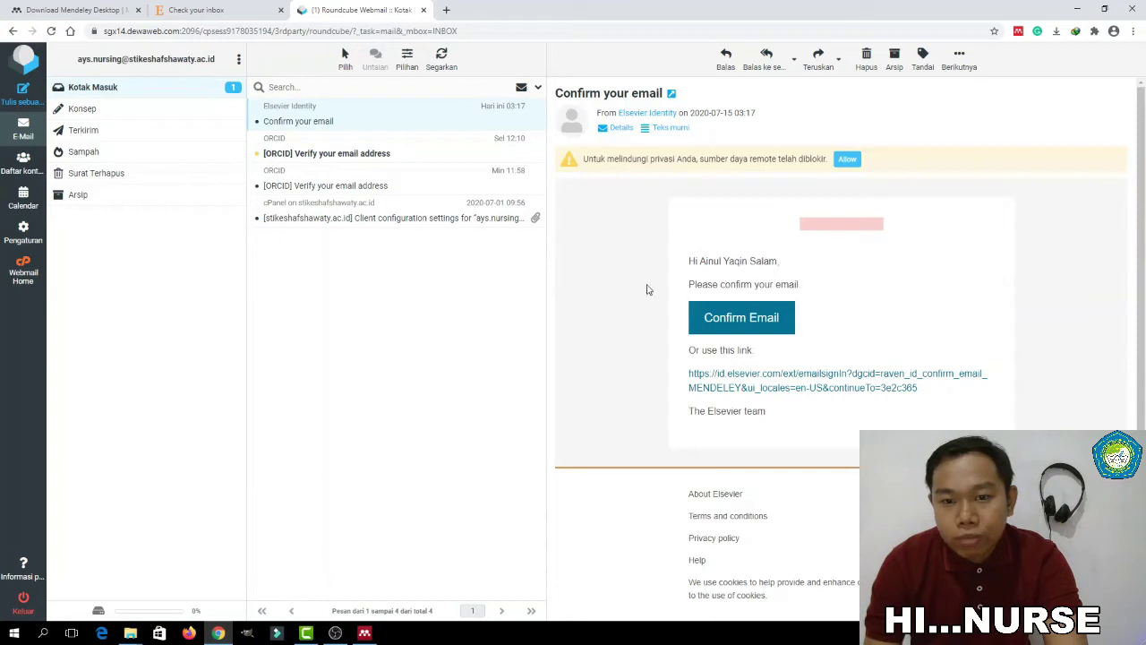
left_click(737, 324)
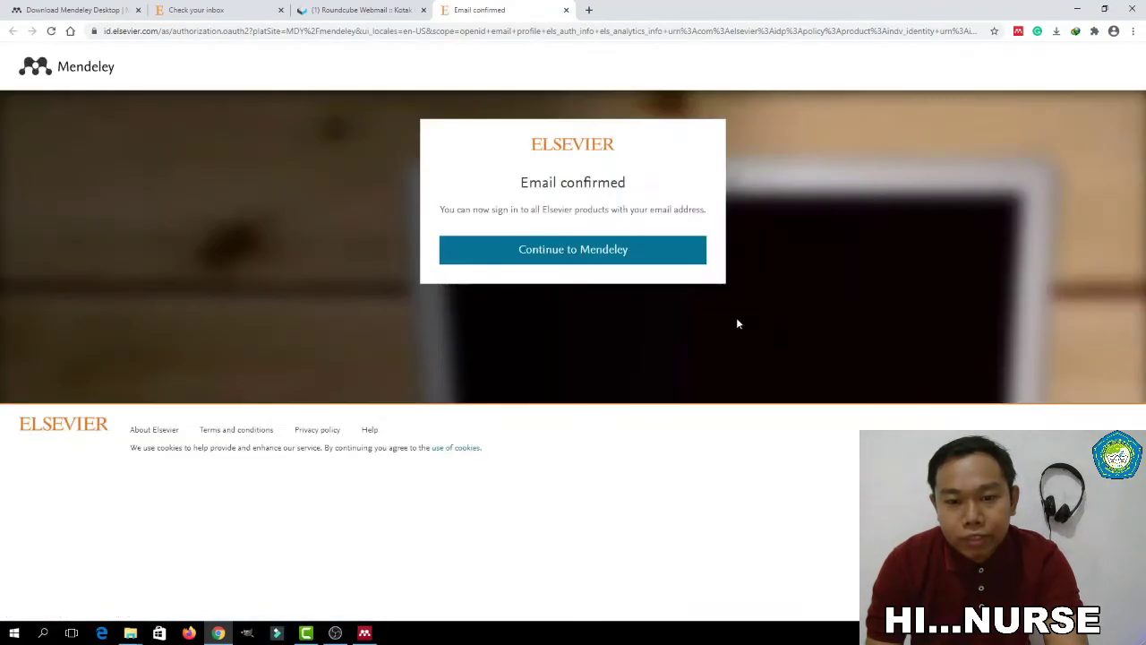
Complete the Mendeley Web profile with role Student > Master and field Nursing and Health Professions
left_click(578, 255)
left_click(578, 255)
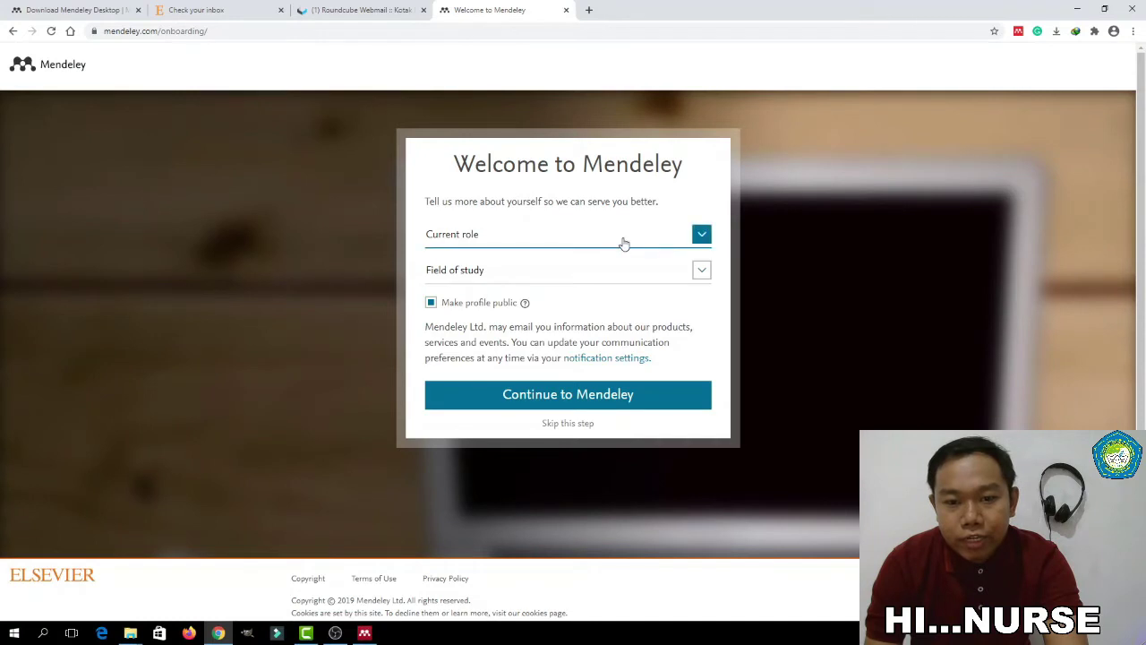
left_click(657, 242)
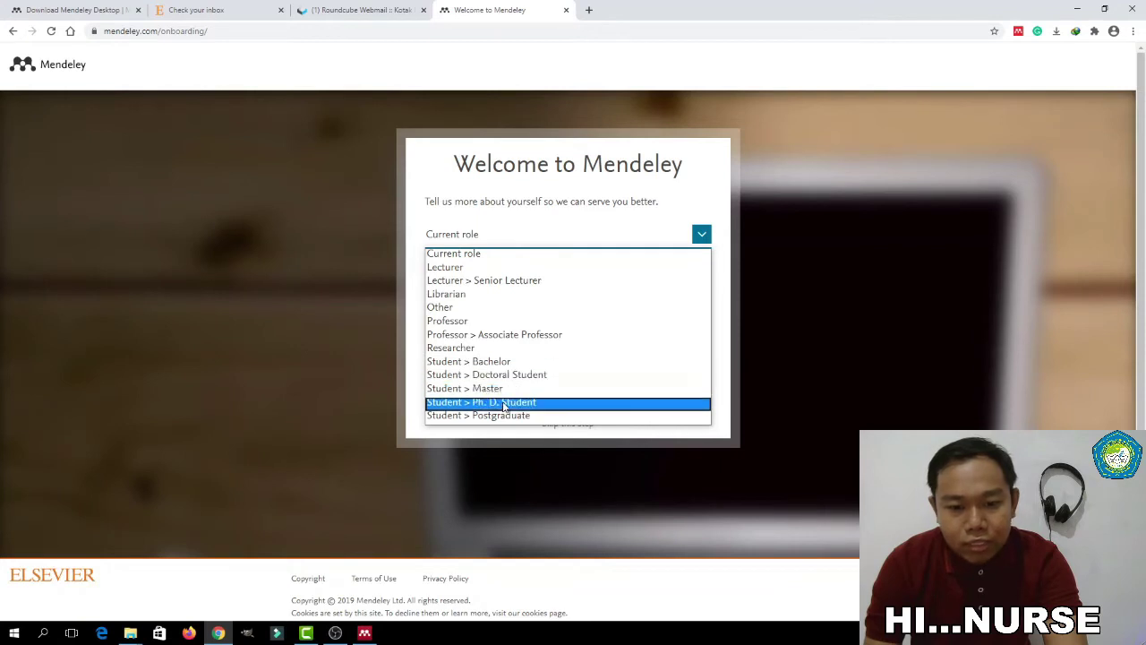
left_click(450, 389)
left_click(530, 280)
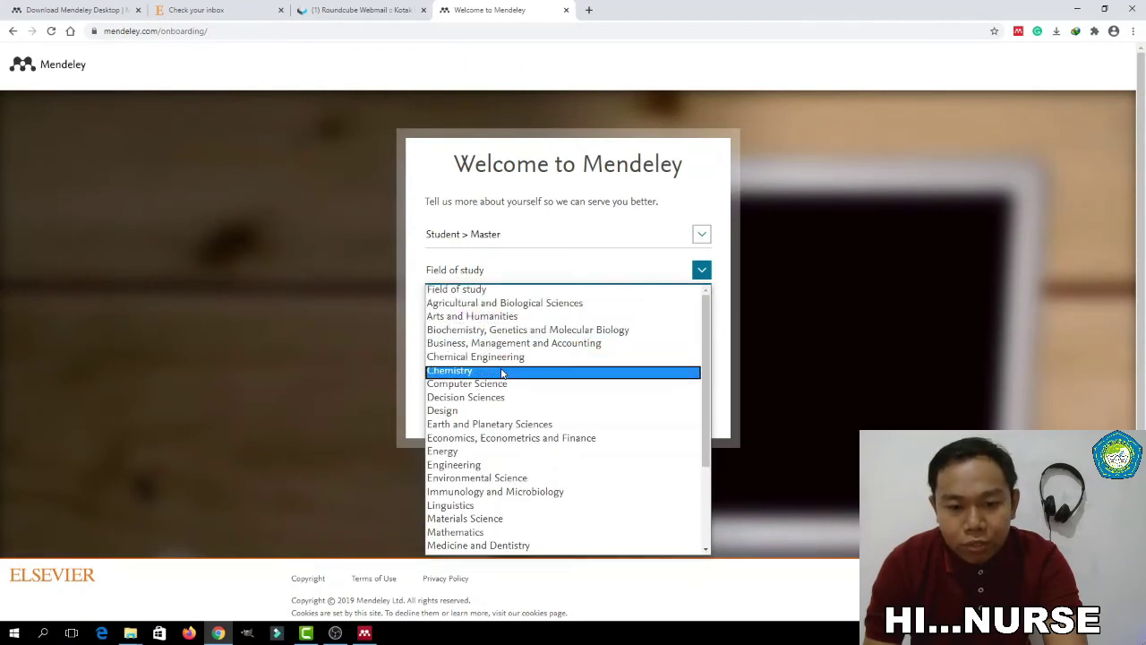
scroll(492, 370, "down", 3)
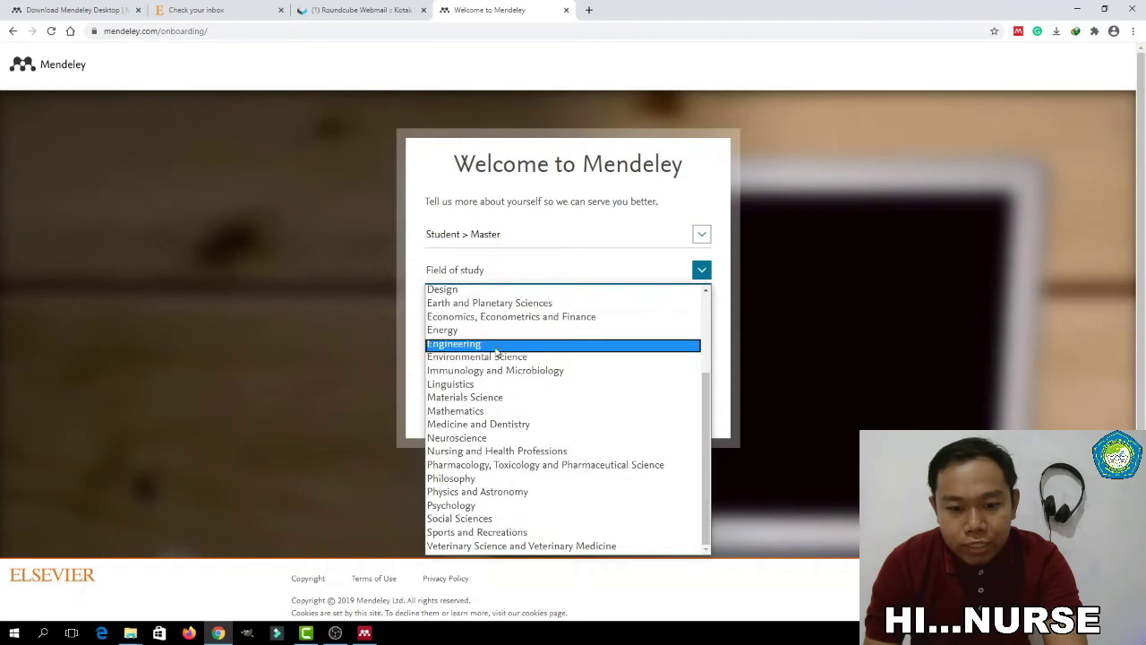
key("n")
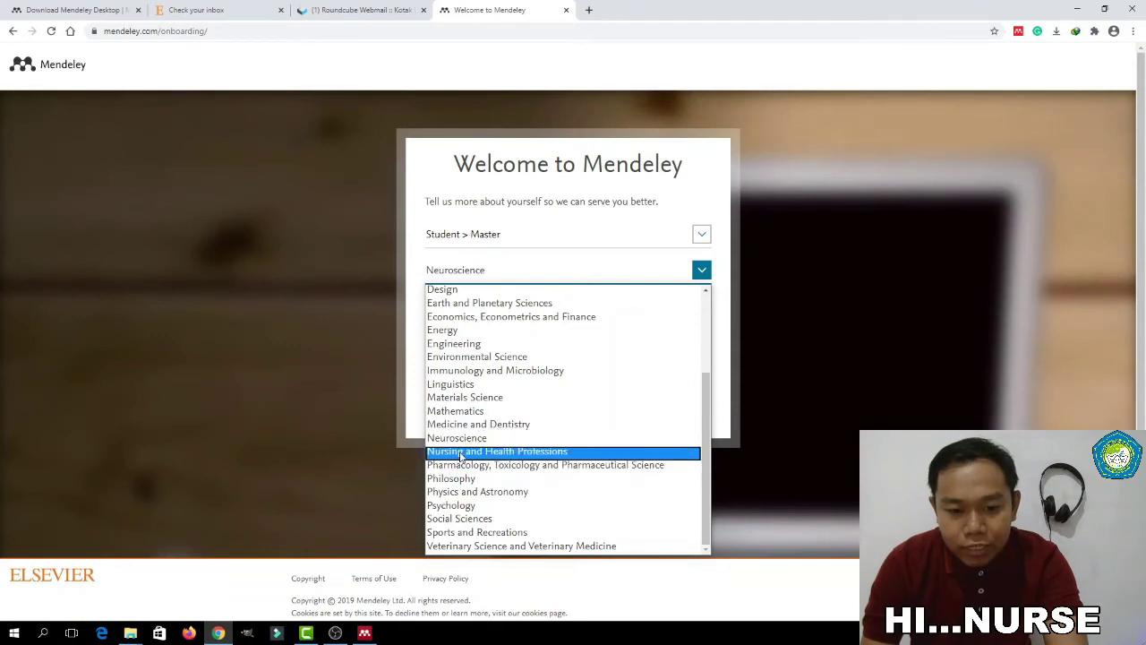
left_click(460, 452)
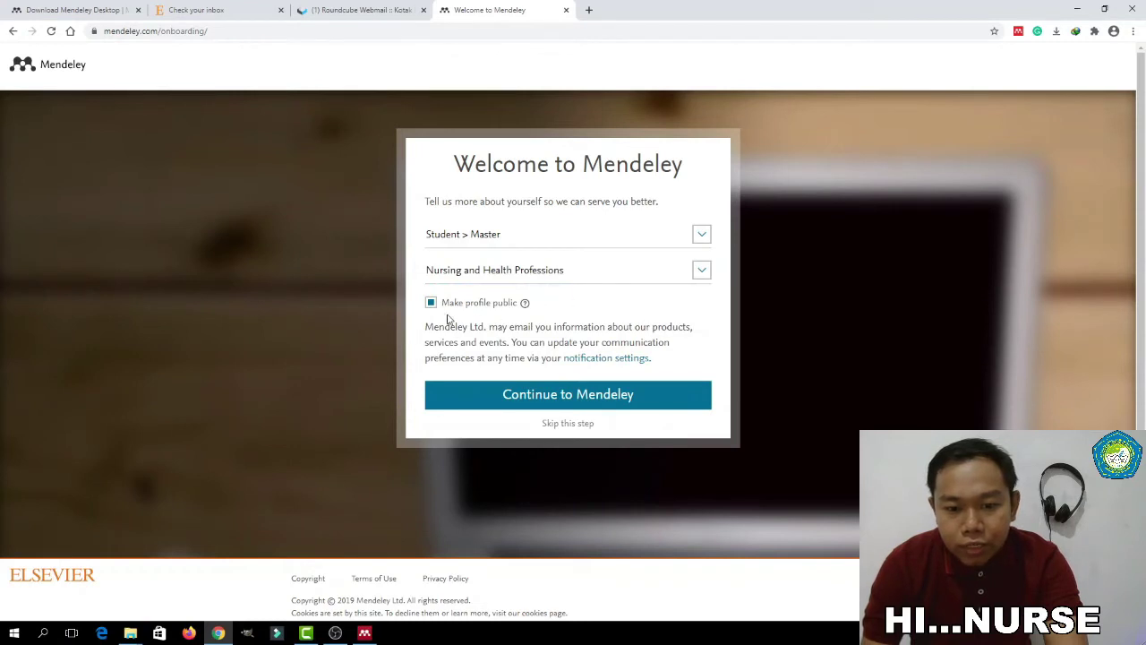
left_click(550, 399)
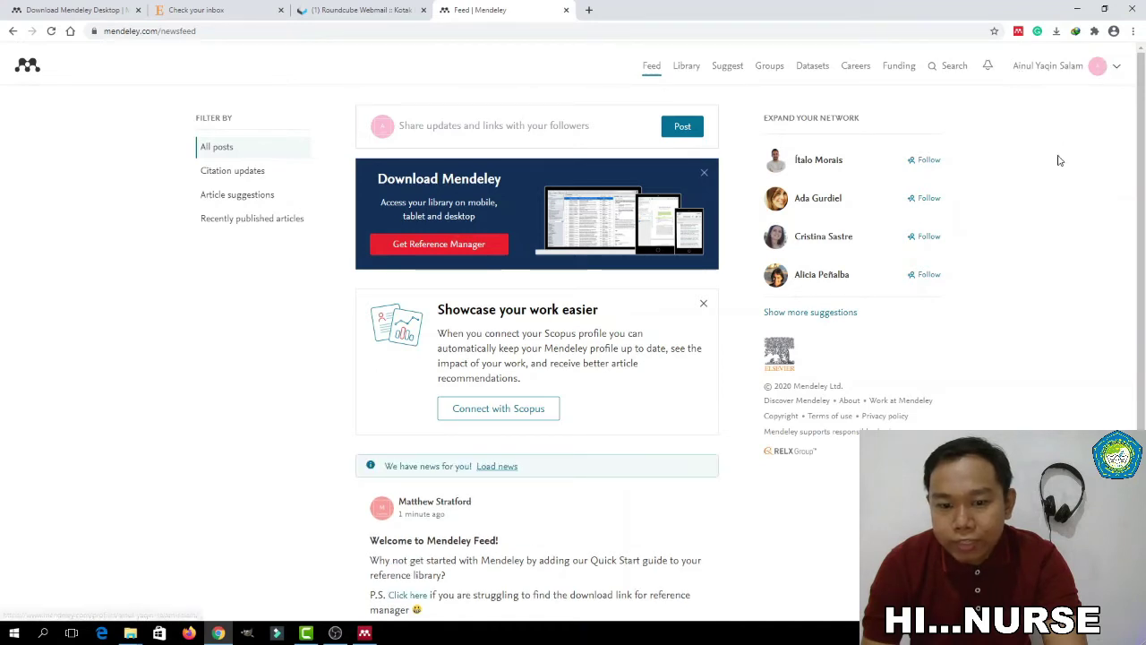
Switch to Mendeley Desktop and sign in with the account e-mail and password
scroll(624, 367, "down", 1)
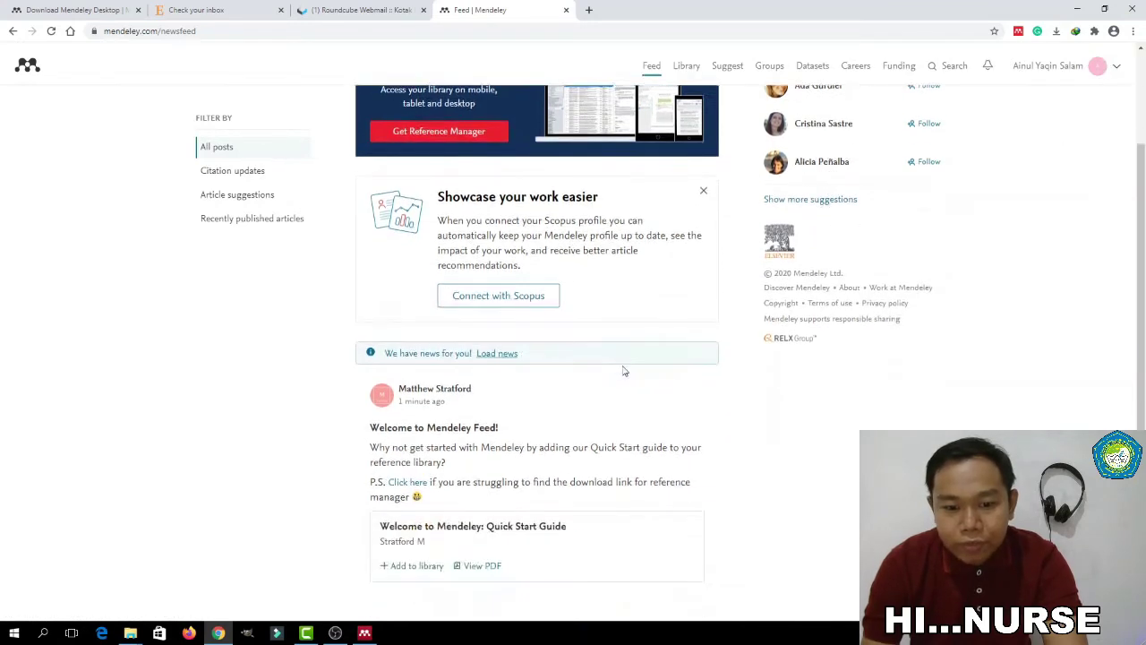
scroll(582, 400, "up", 1)
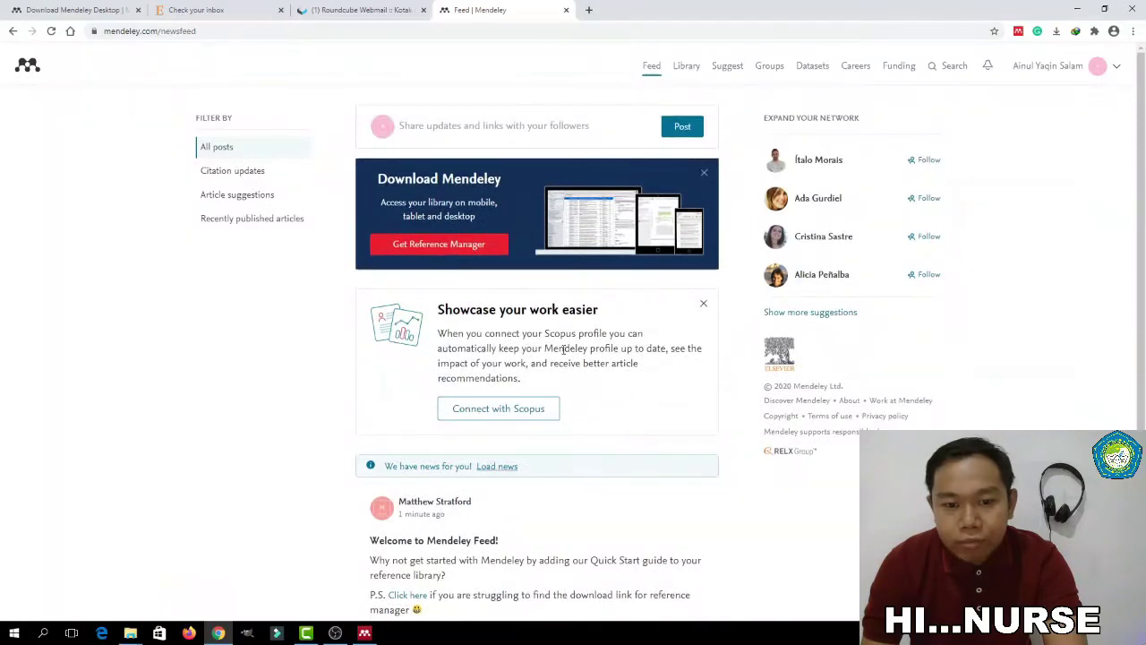
left_click(1078, 11)
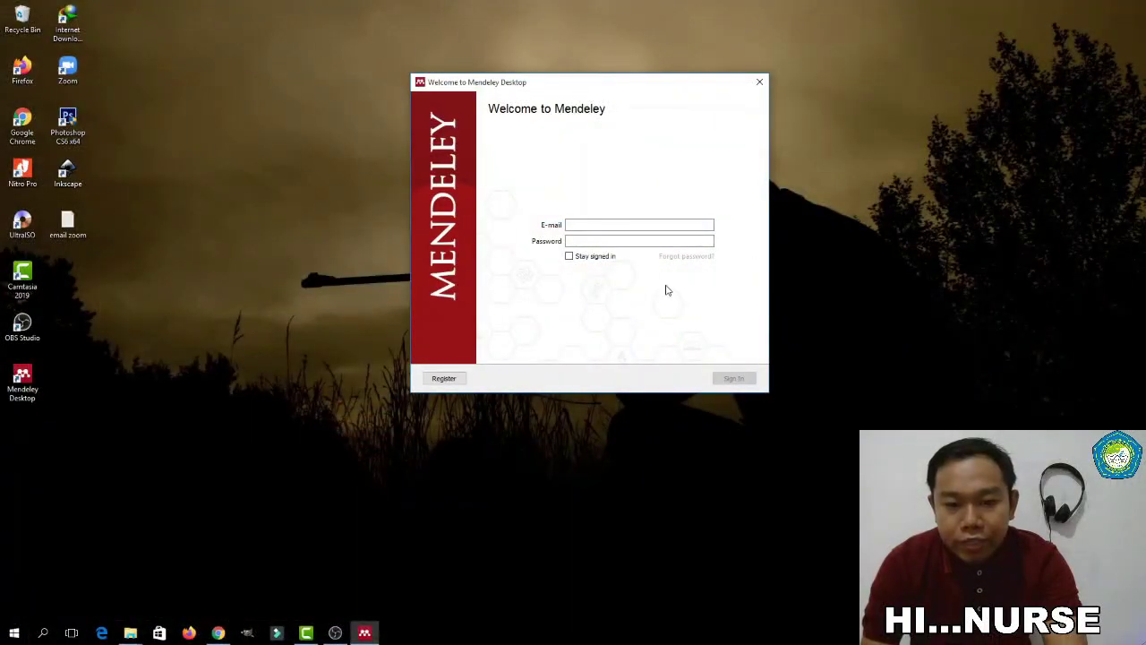
left_click(594, 224)
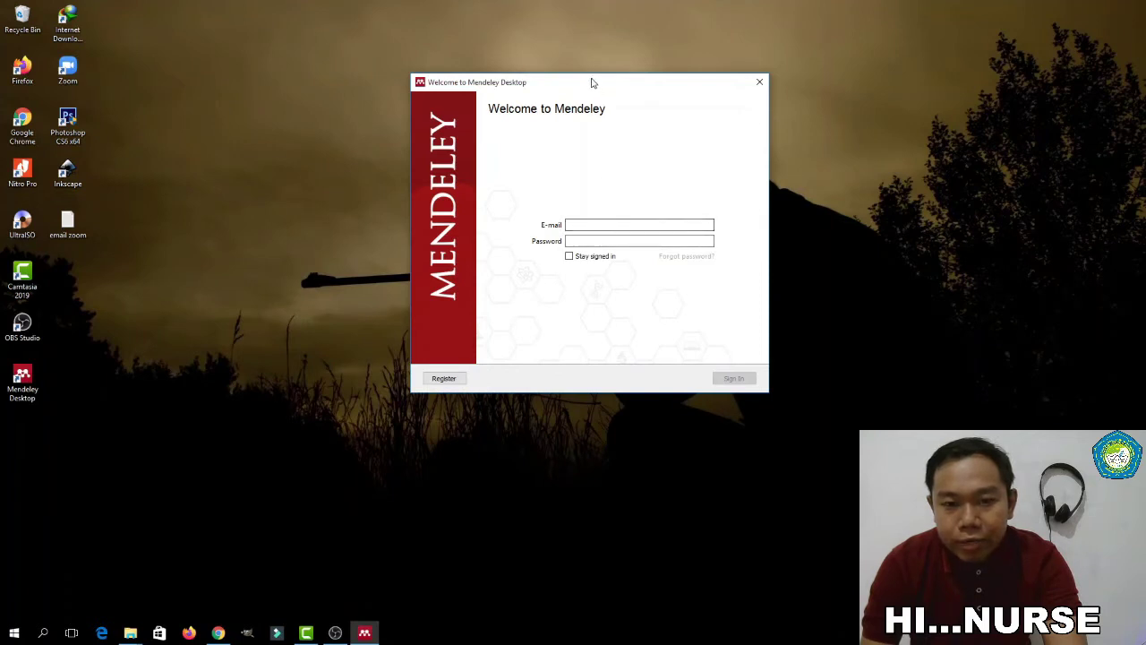
left_click_drag(591, 82, 591, 63)
left_click(607, 205)
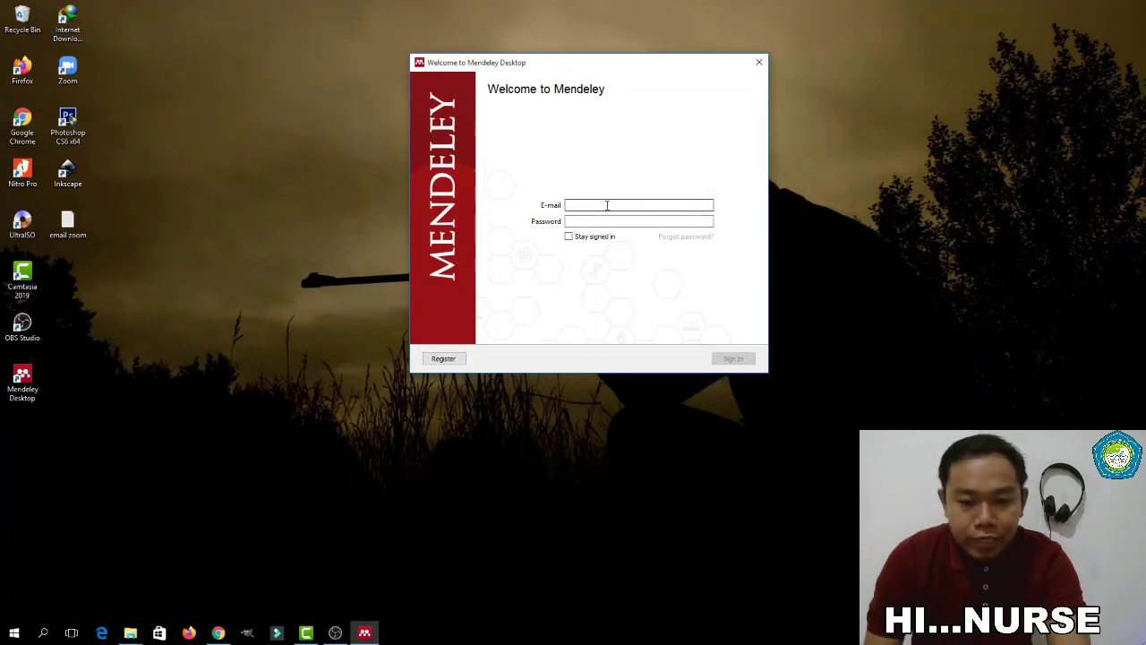
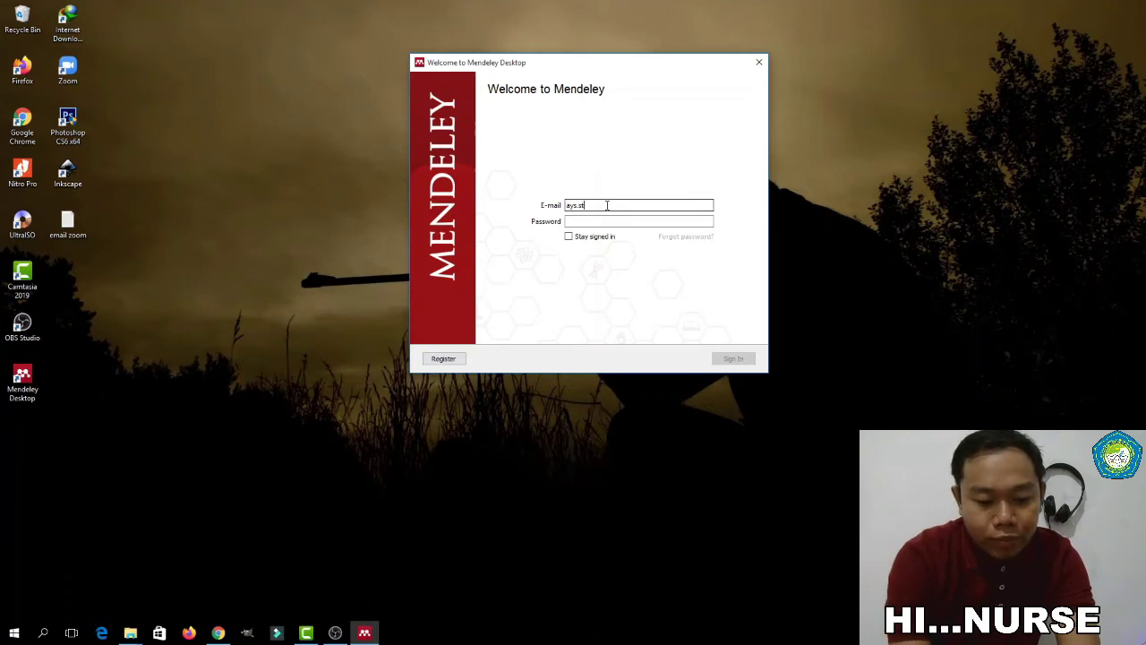
left_click(607, 221)
type("********")
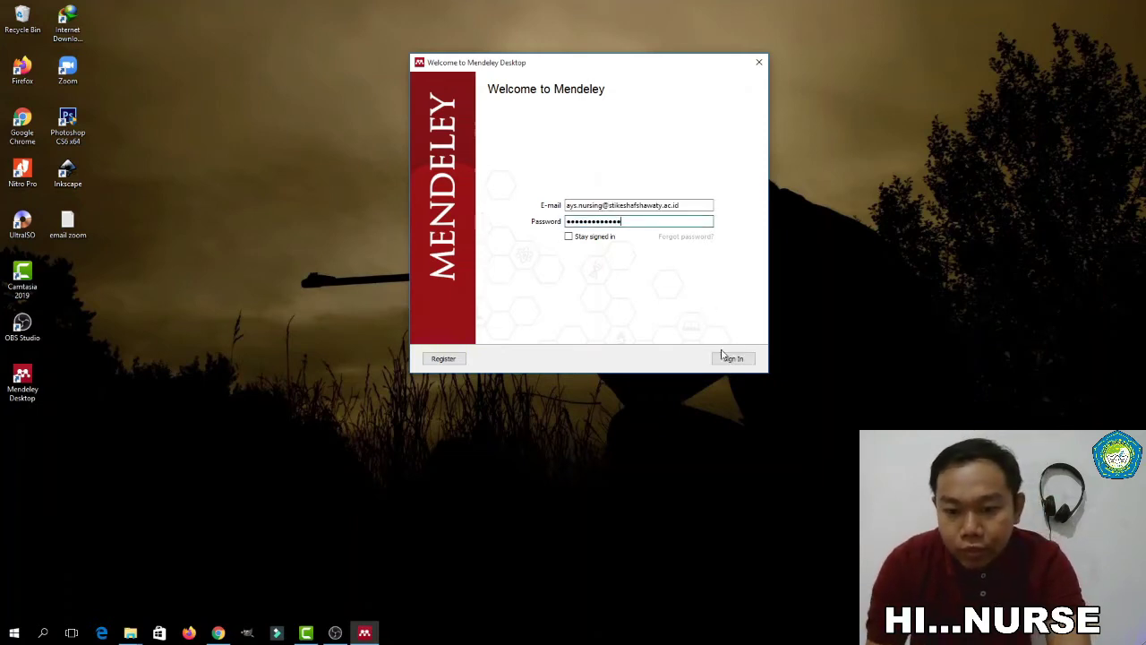
left_click(734, 359)
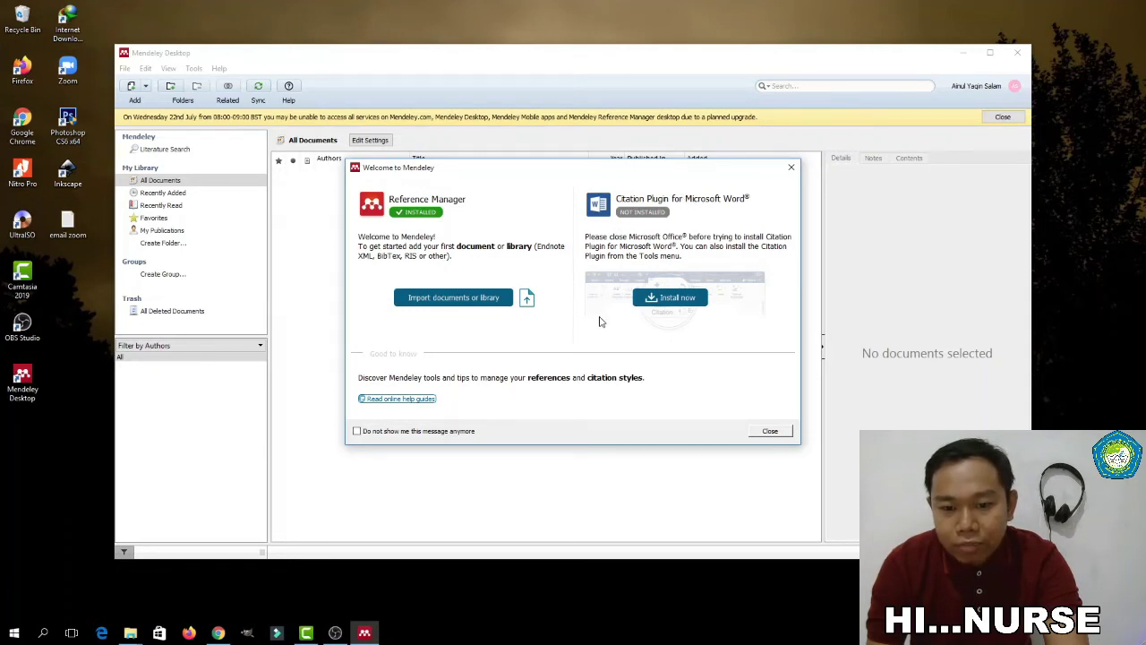
Close the welcome dialog and tour popups, then maximize the Mendeley Desktop window
left_click(678, 301)
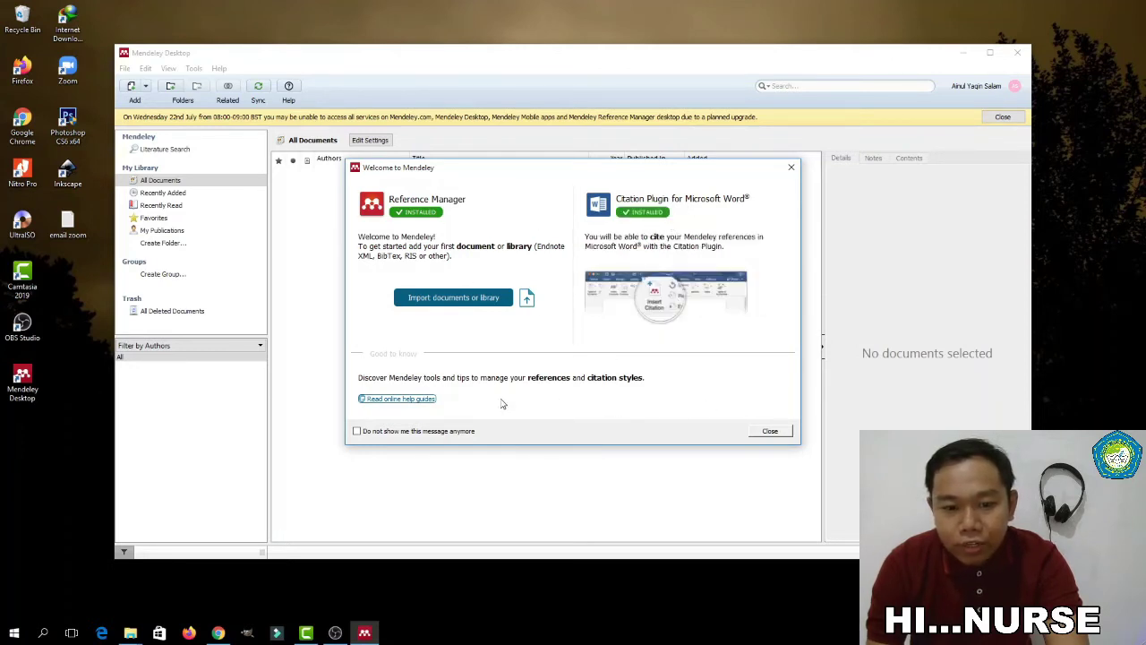
left_click(770, 432)
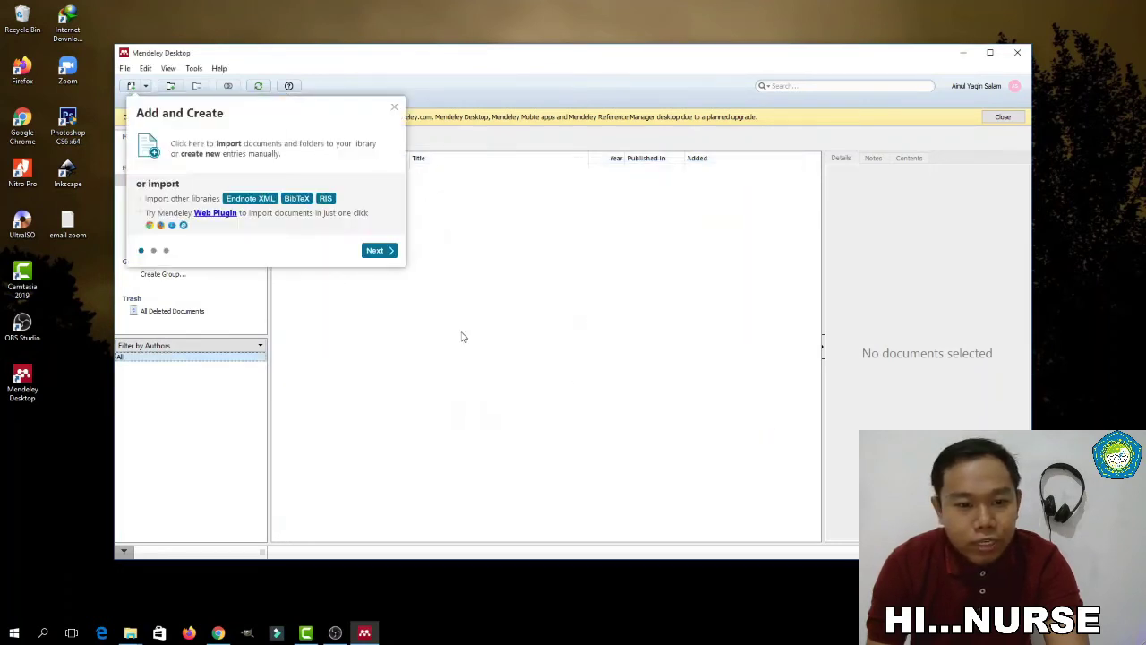
left_click(378, 252)
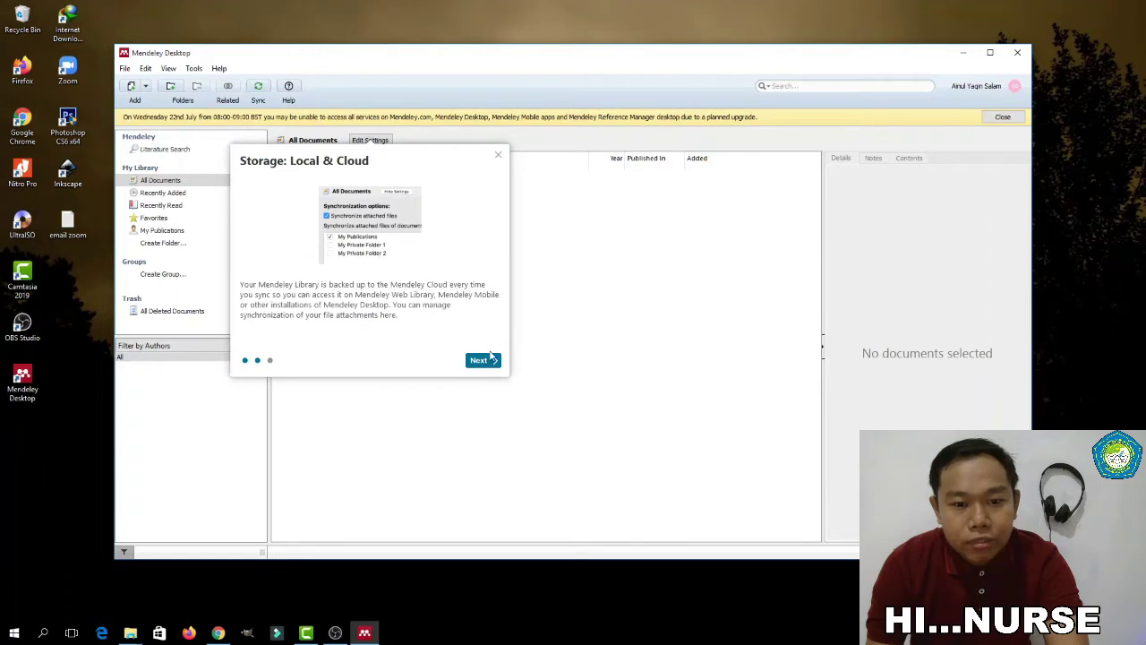
left_click(490, 362)
left_click(401, 251)
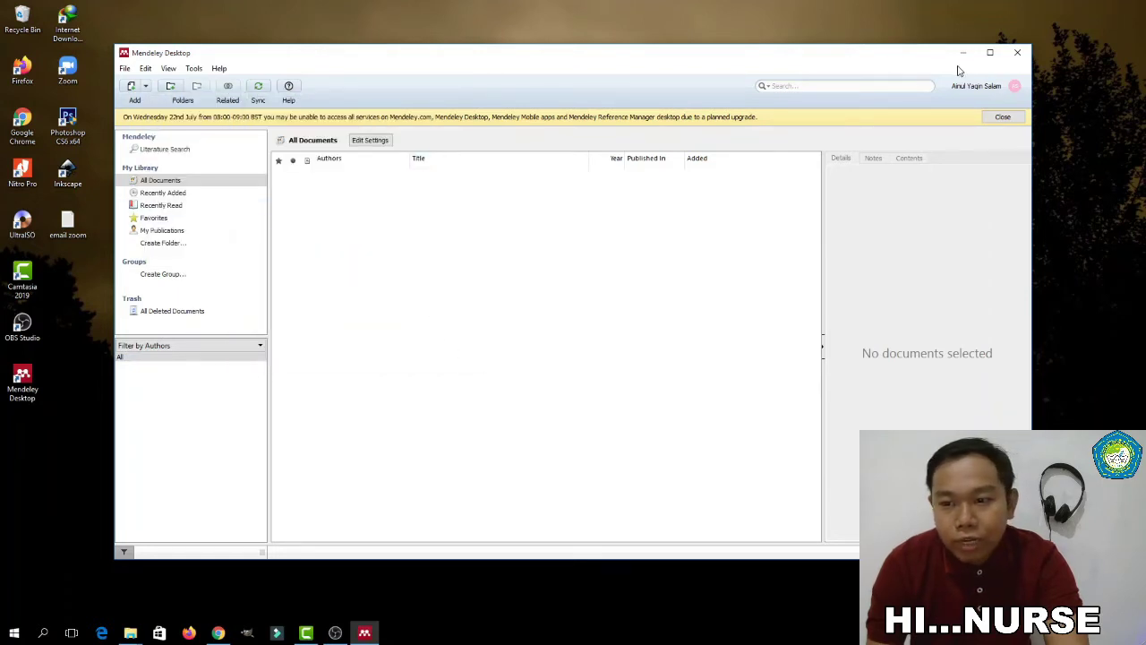
left_click(989, 52)
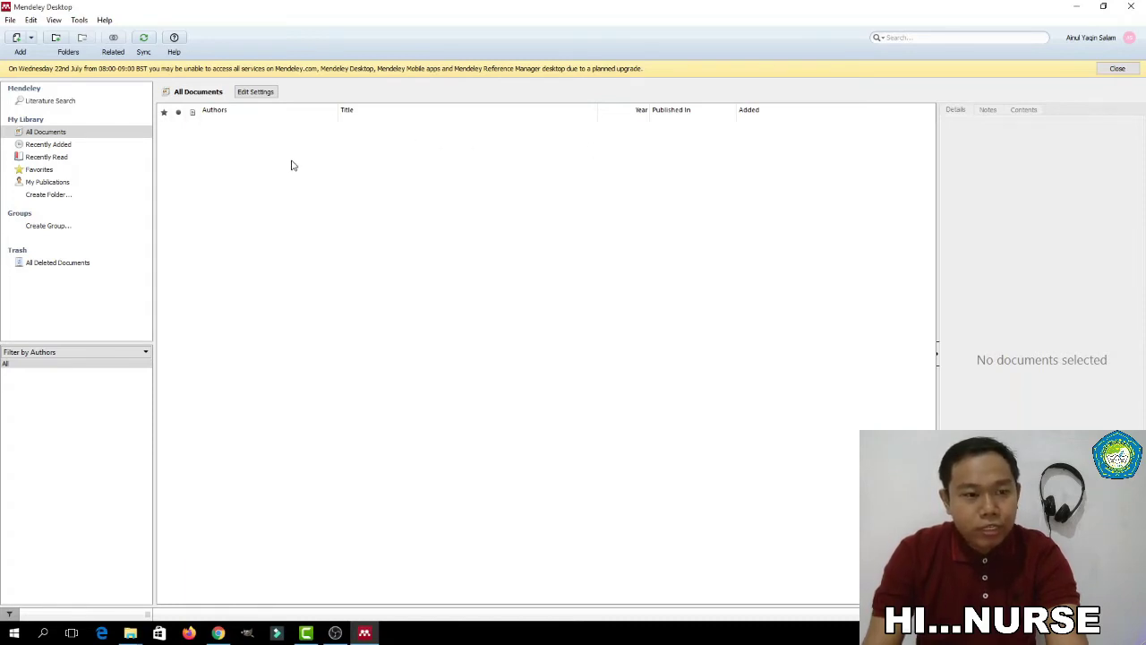
Create a library folder named Skripsi and select it to view its contents
left_click(49, 195)
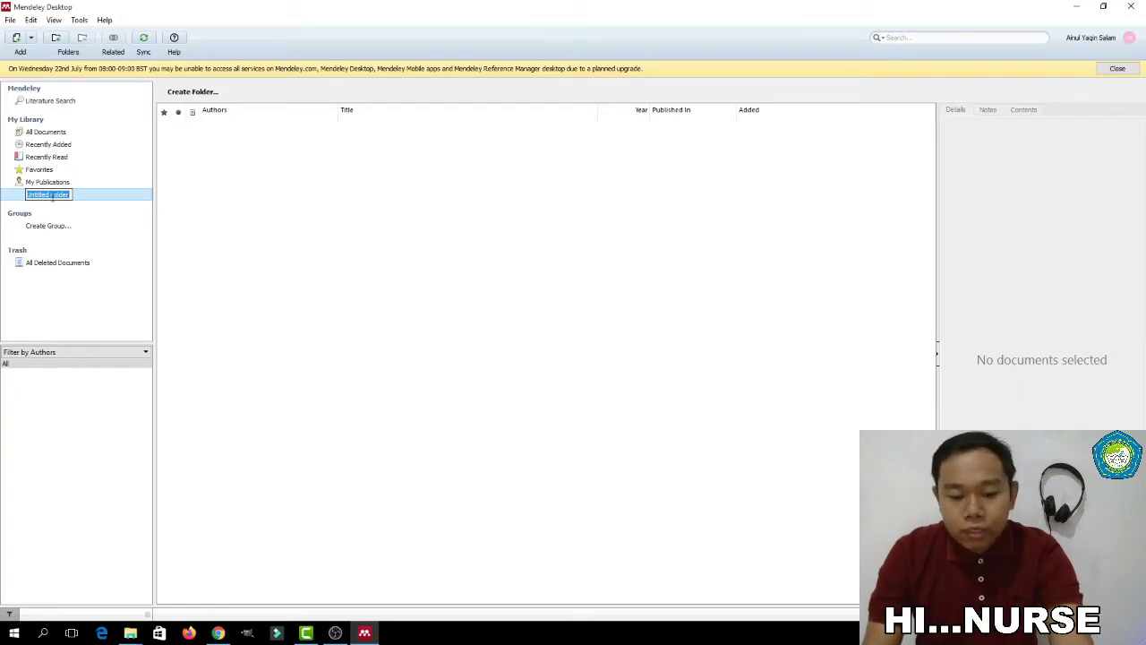
type("Skripsi")
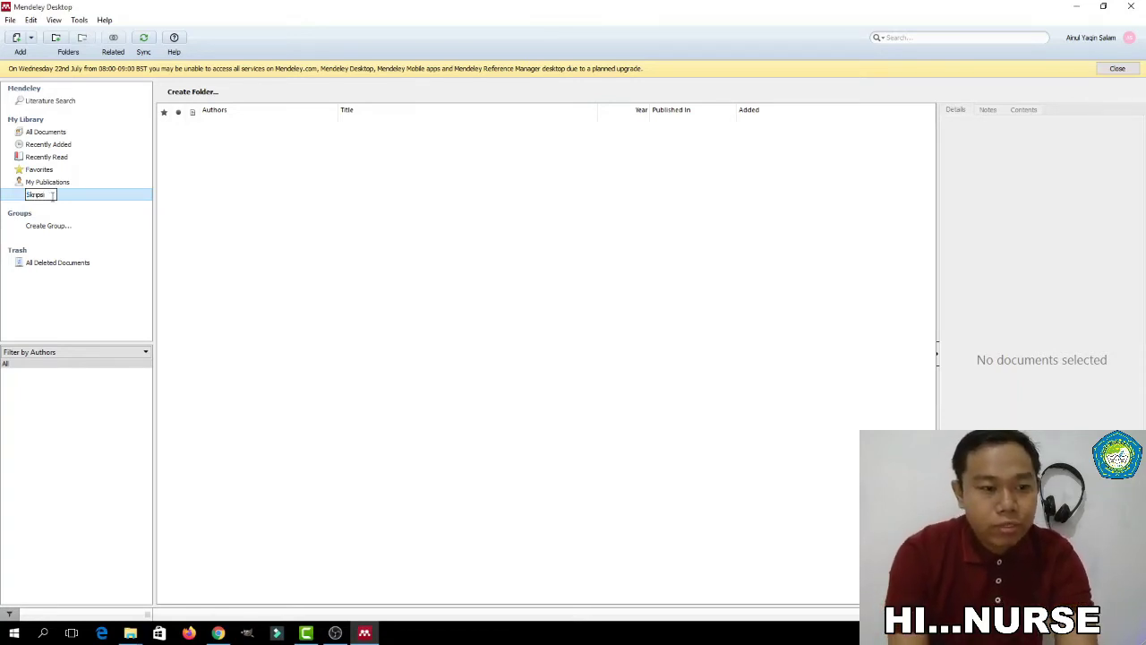
key("Return")
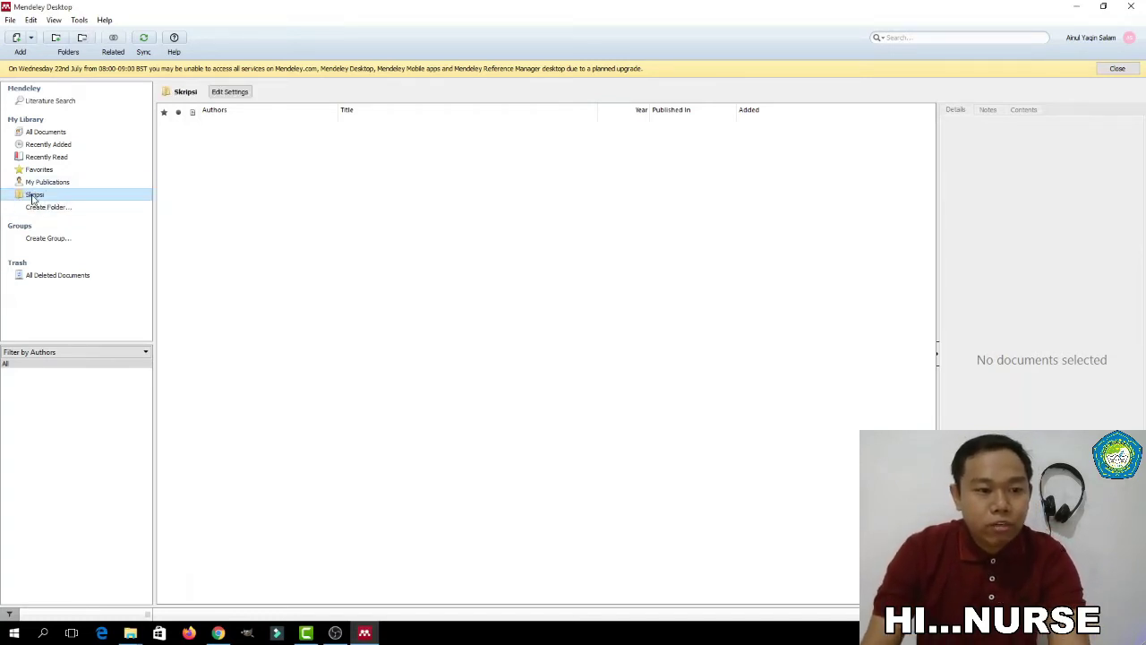
left_click(34, 197)
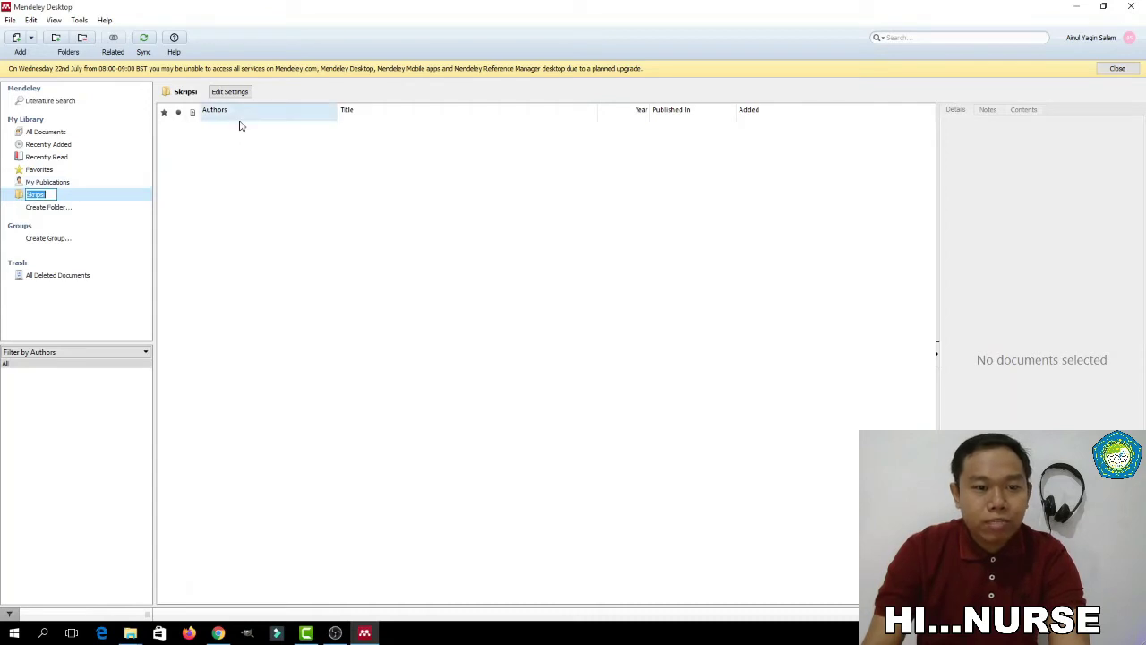
left_click(285, 144)
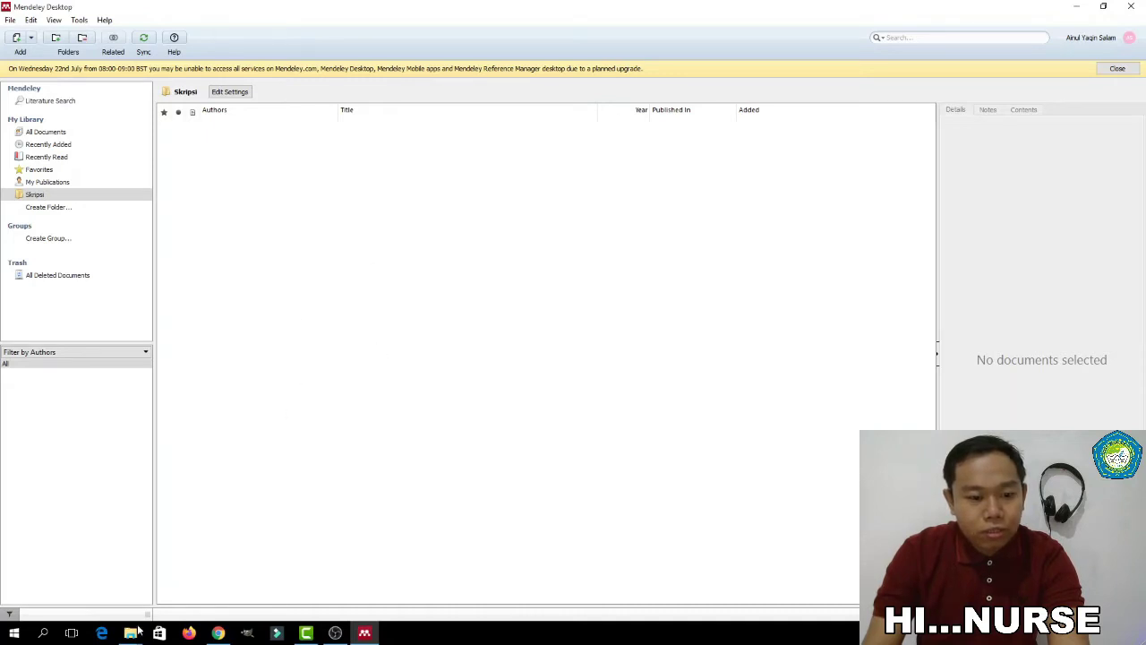
mouse_move(137, 634)
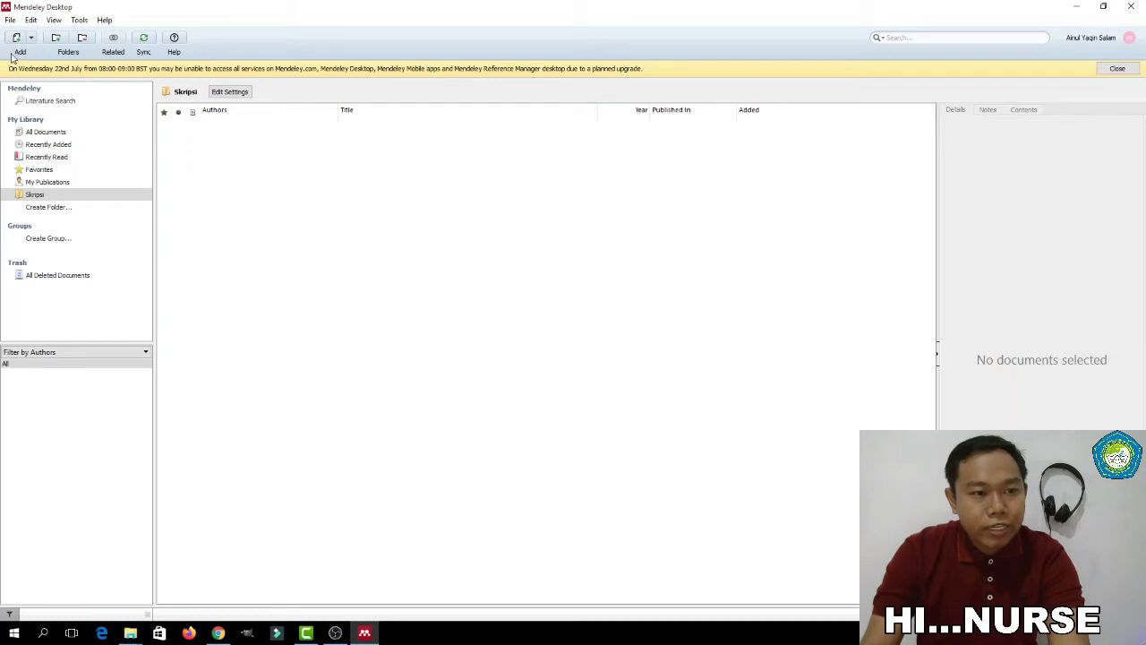
Import both PDF papers from DATA (G:) > Contoh File PDf into the Skripsi folder
left_click(32, 39)
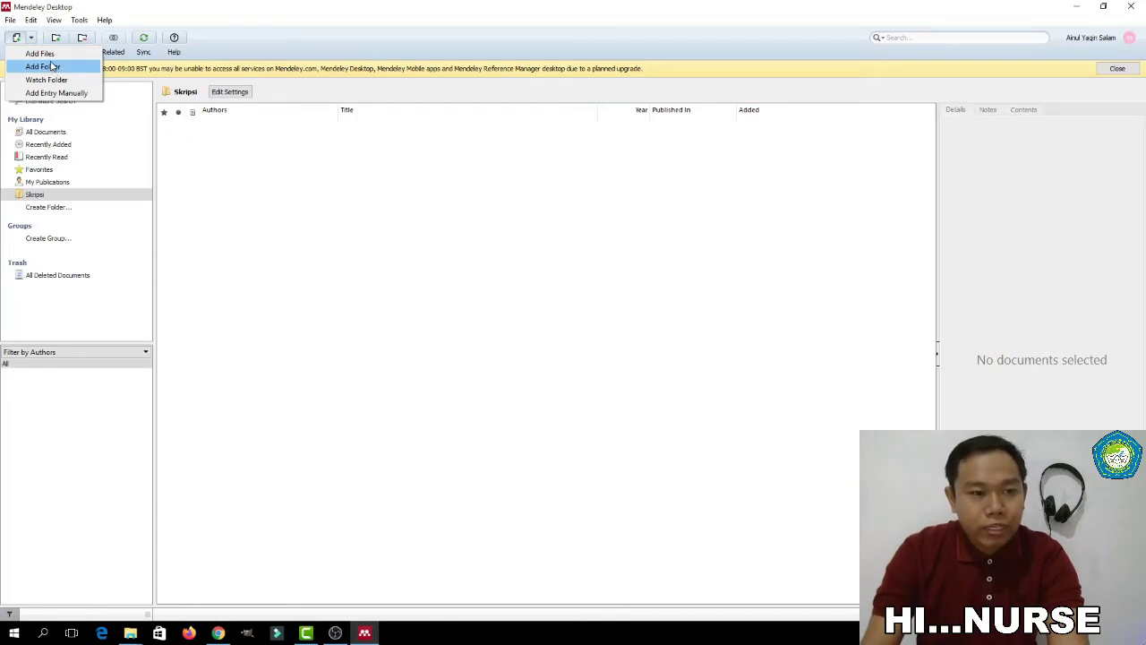
left_click(40, 54)
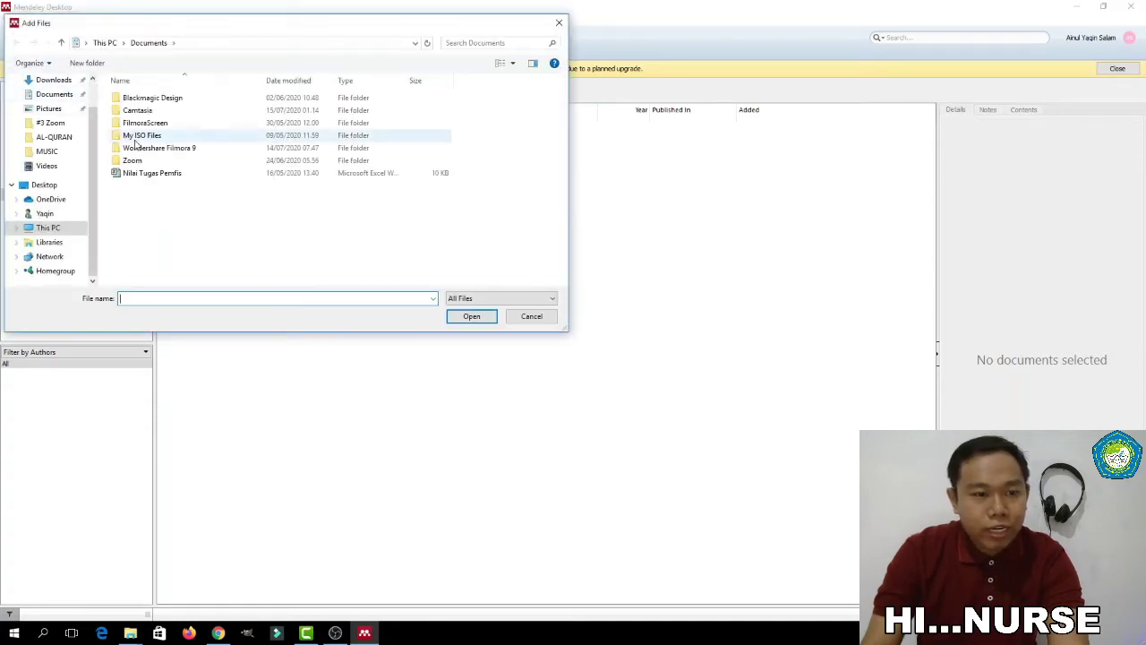
left_click_drag(94, 161, 98, 198)
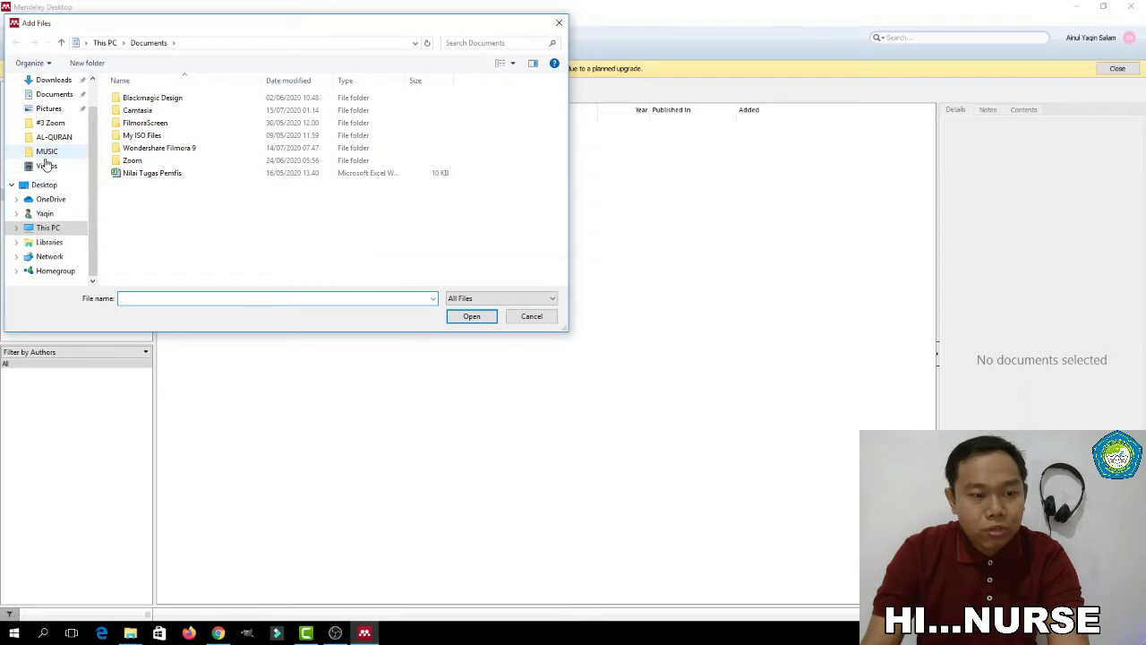
left_click(56, 233)
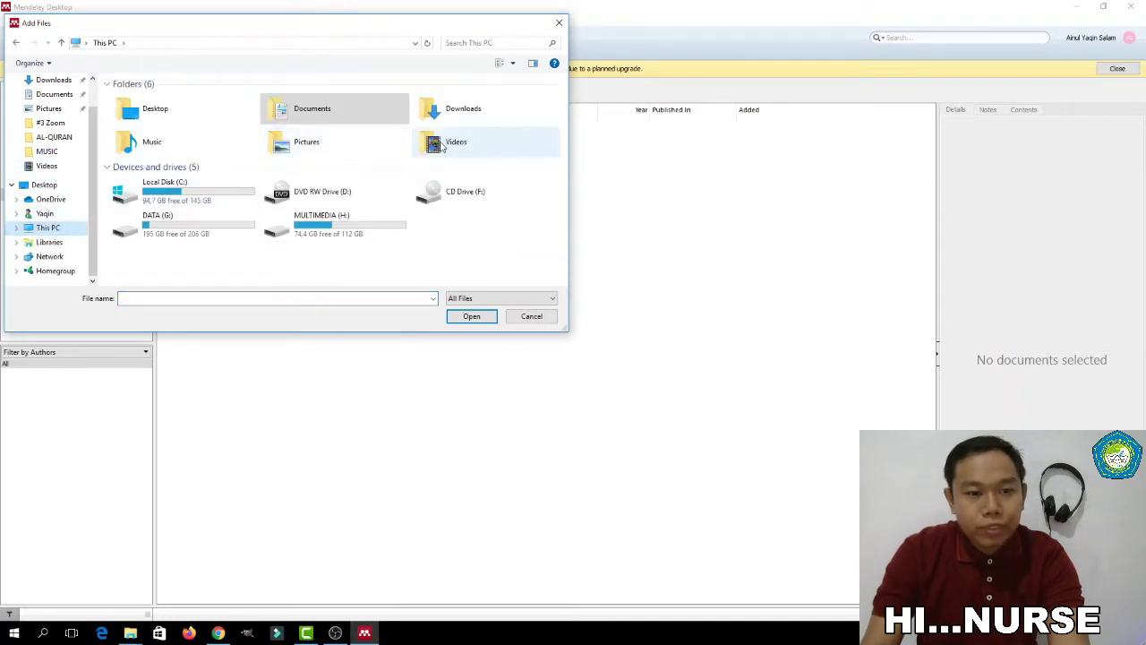
double_click(170, 218)
double_click(144, 99)
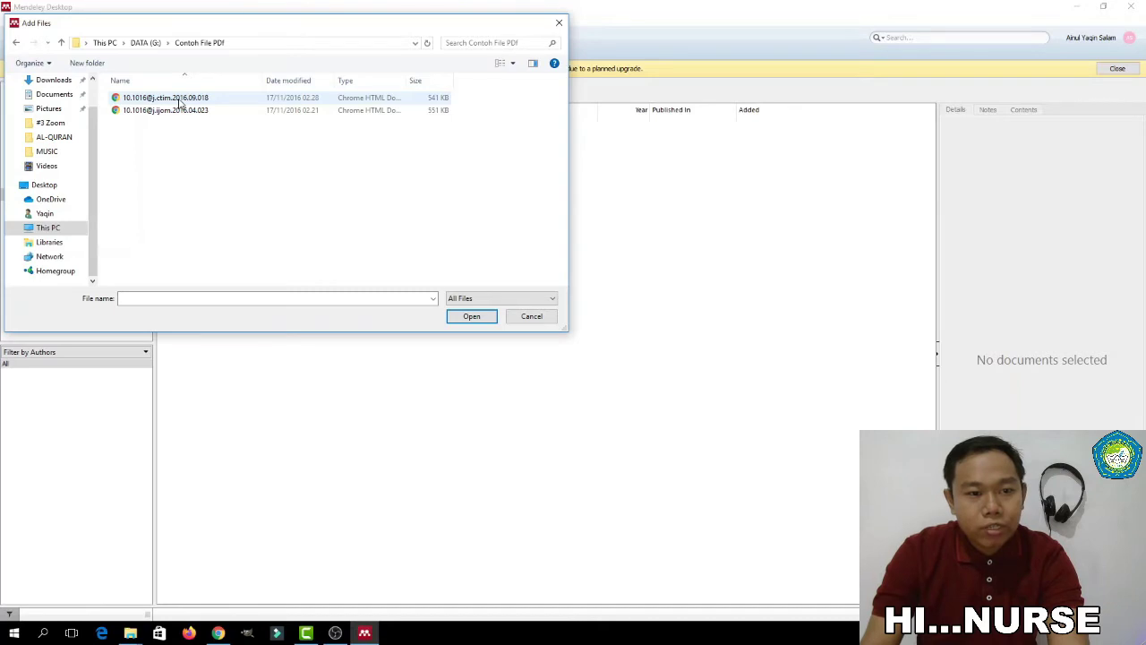
left_click(190, 98)
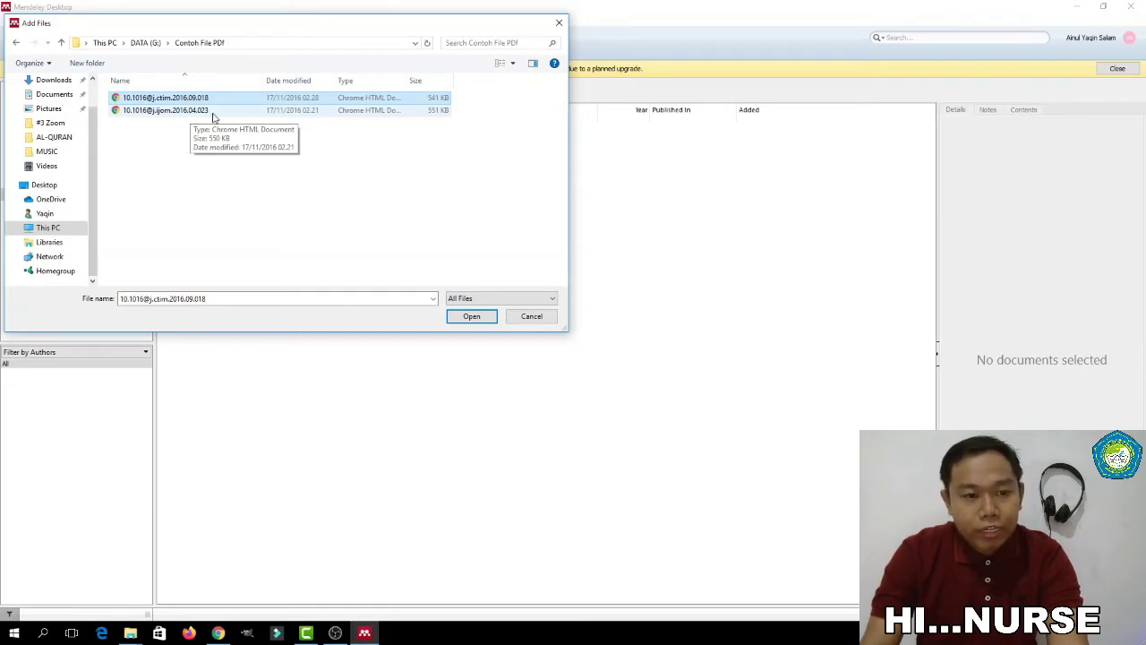
left_click(212, 117, "ctrl")
left_click(472, 316)
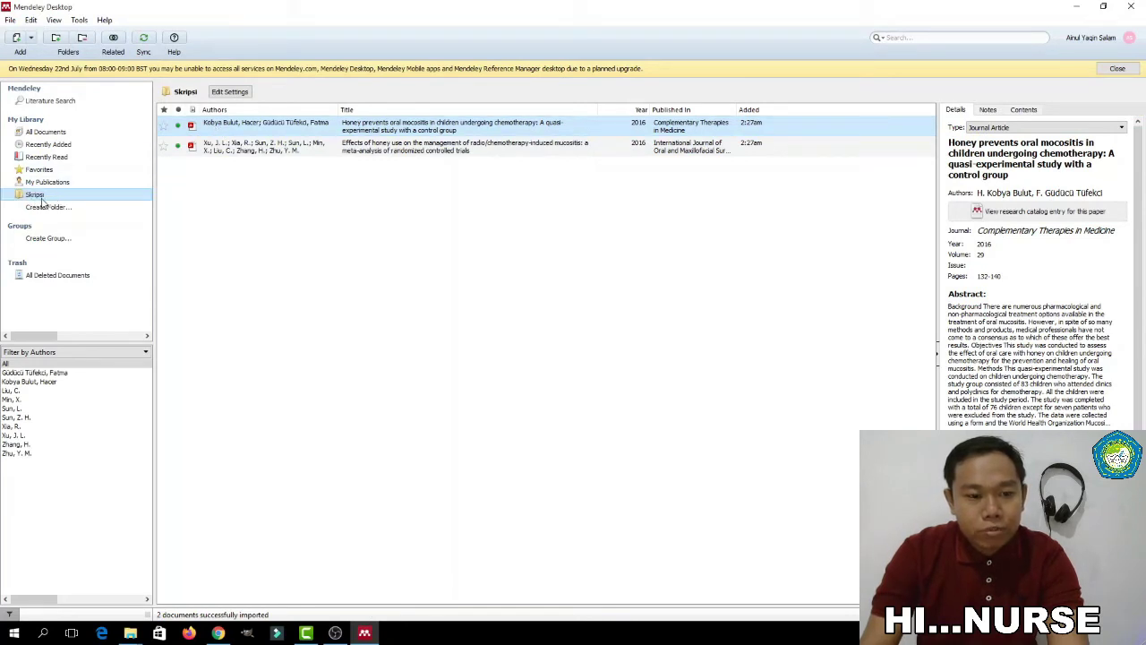
Review both papers' details, keep Journal Article as type, and open Honey prevents oral mucositis
left_click(233, 182)
left_click(240, 128)
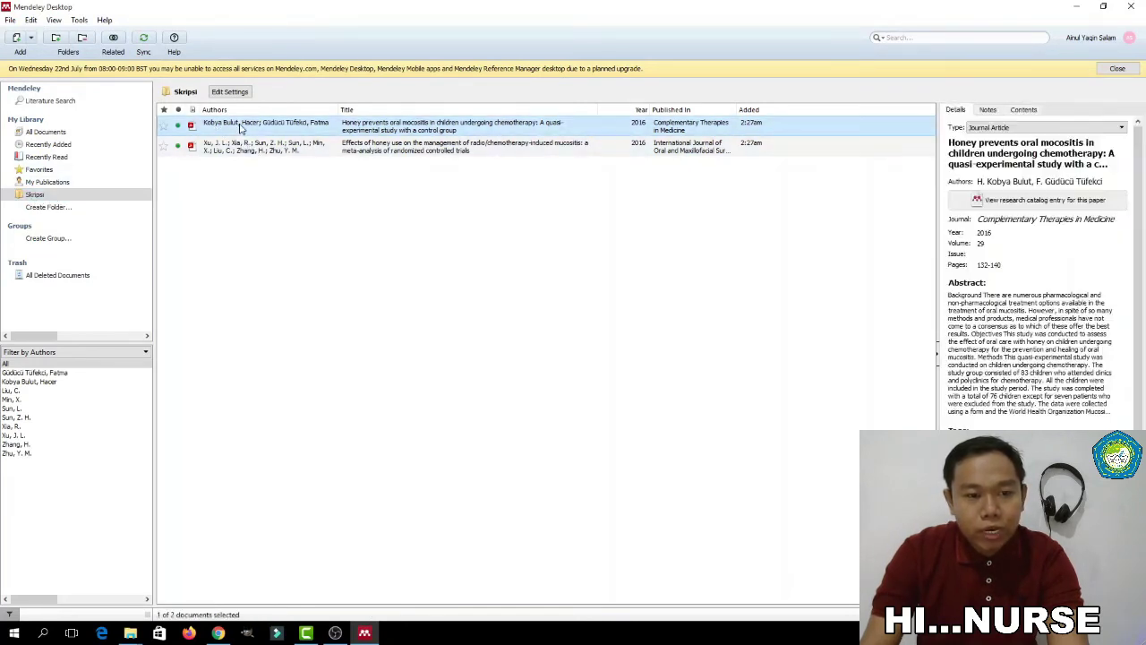
left_click(256, 150)
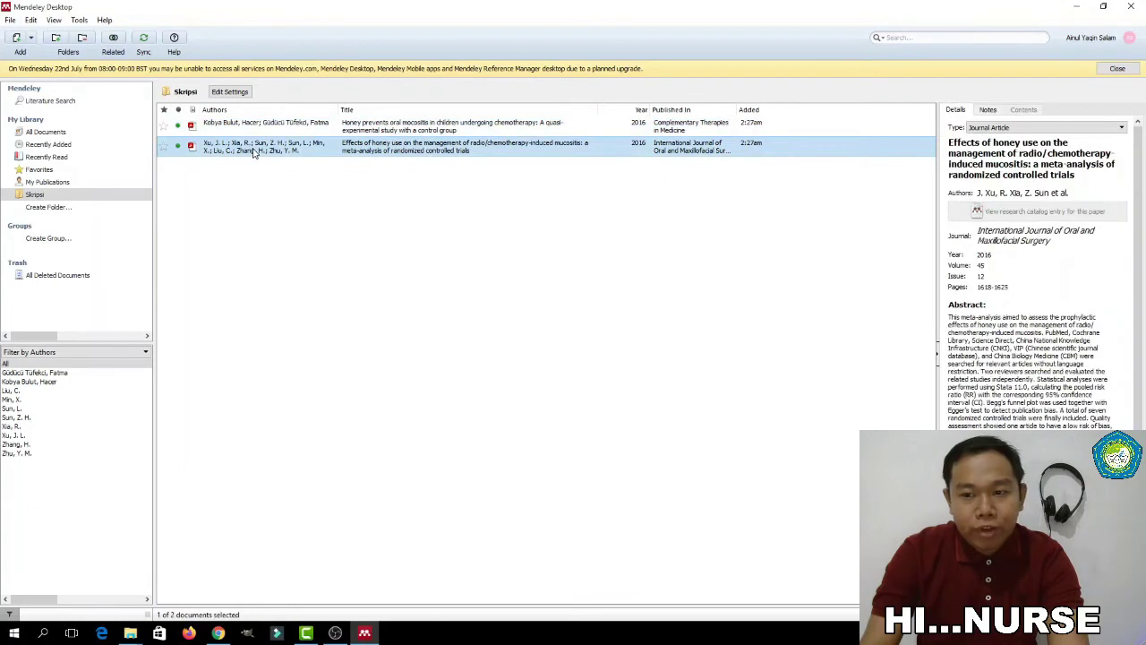
left_click(320, 128)
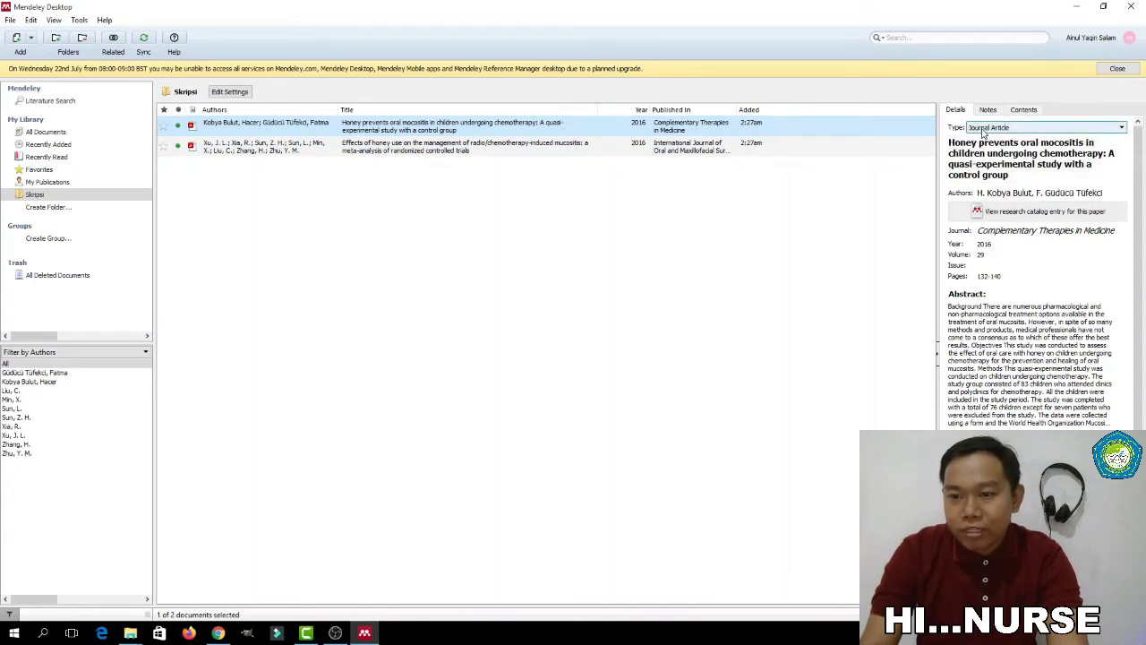
left_click(983, 131)
left_click(983, 131)
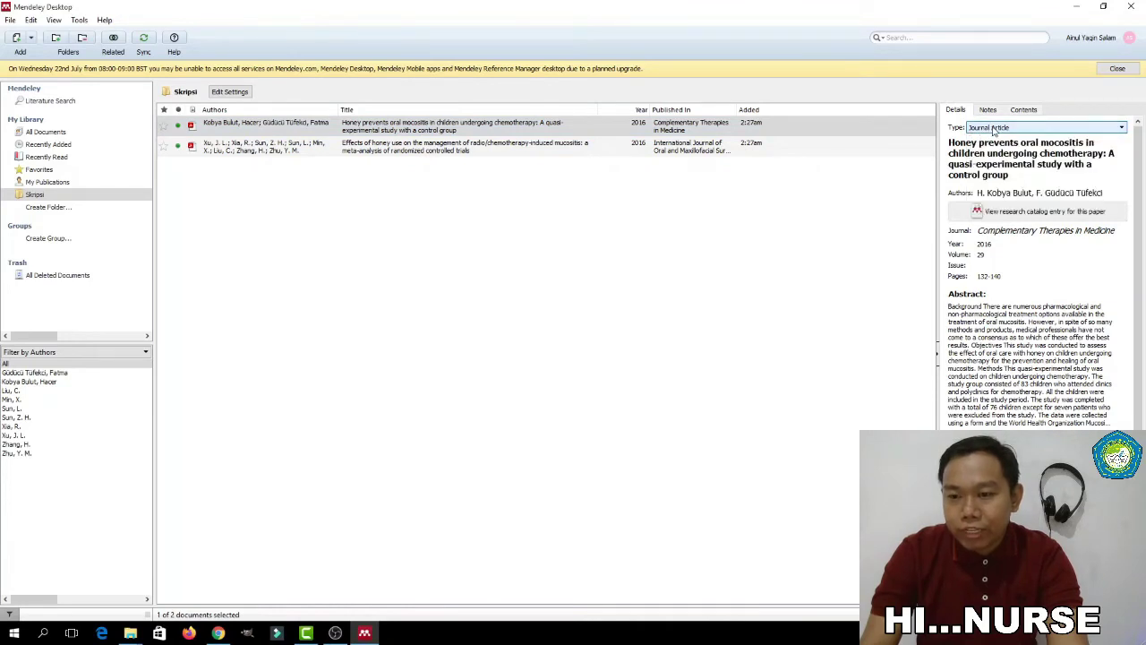
left_click(990, 131)
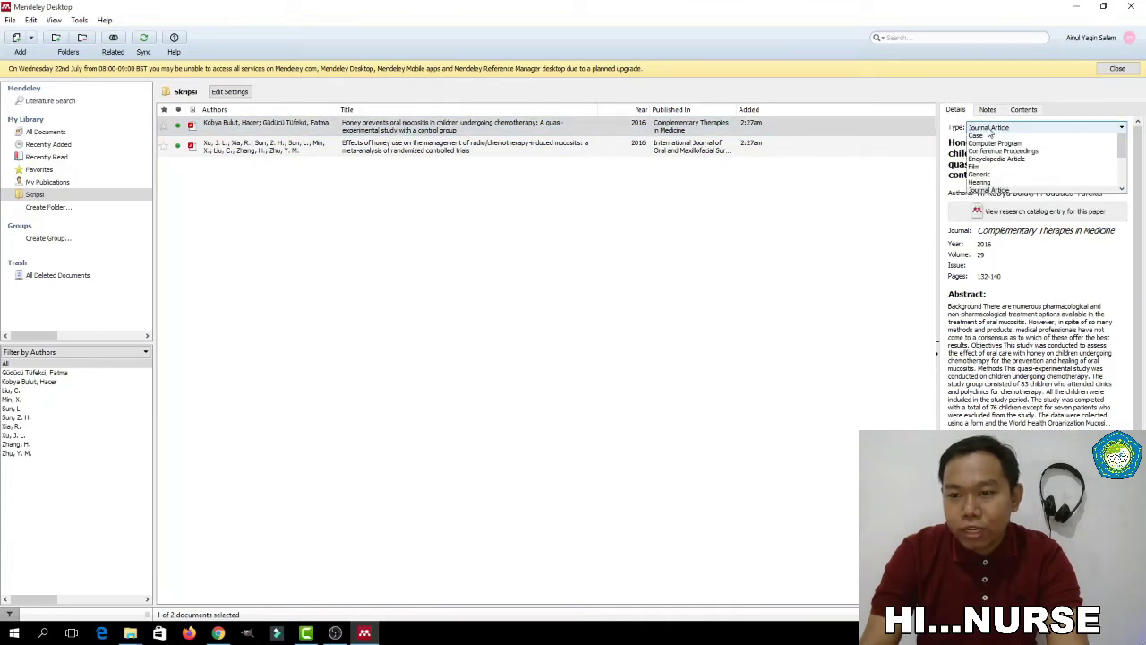
left_click(990, 132)
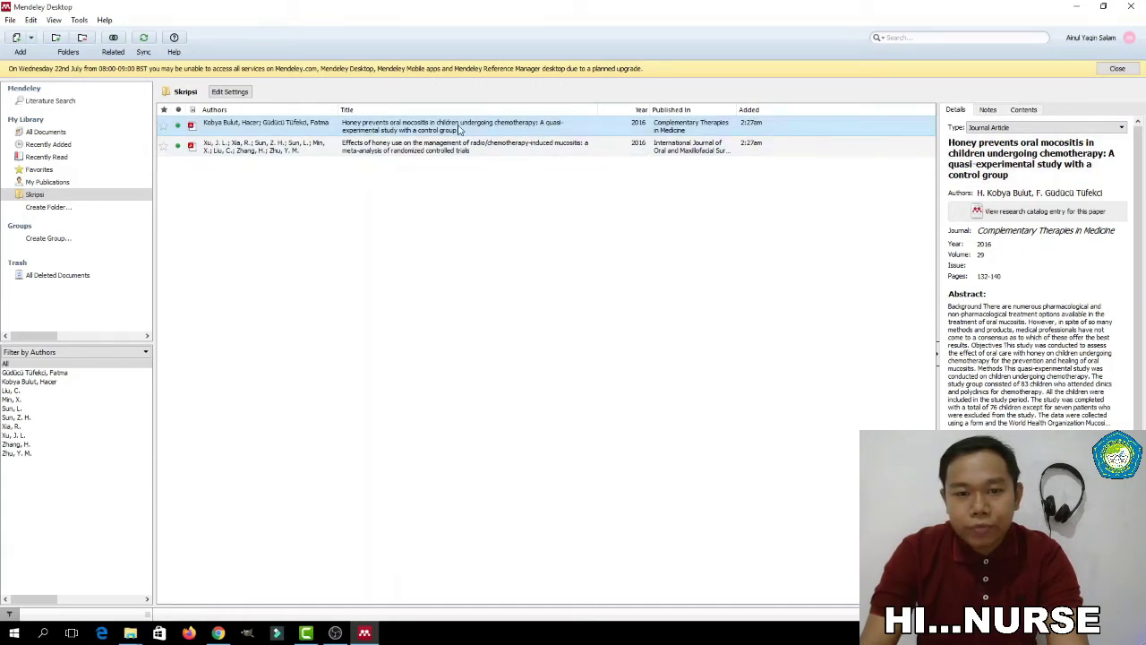
double_click(319, 128)
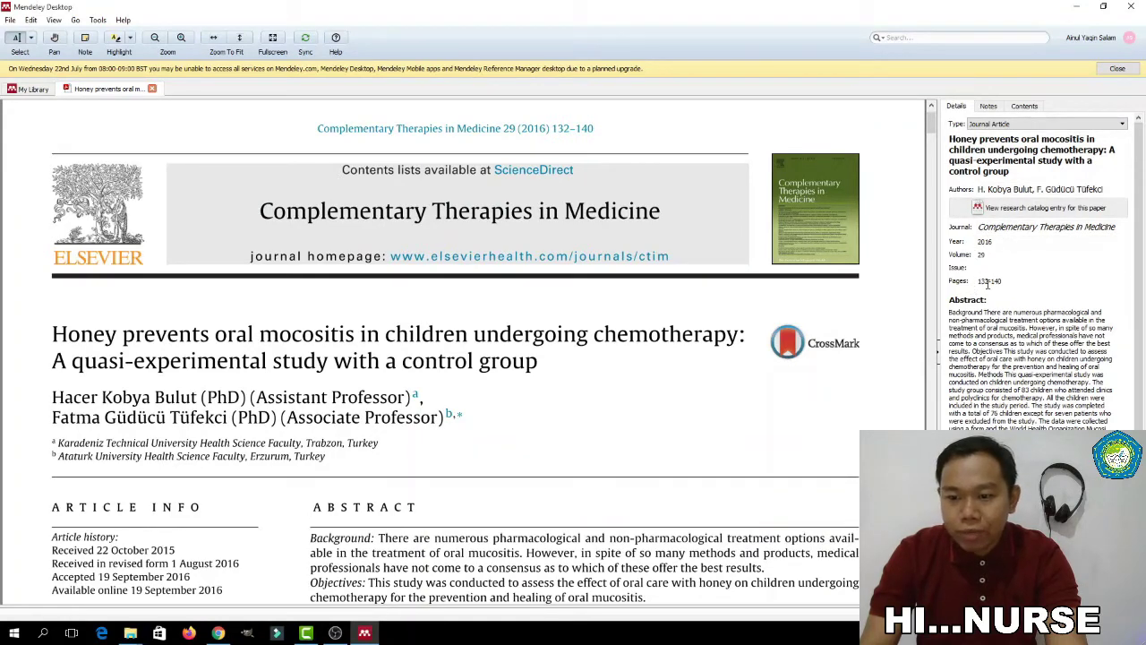
Scroll through the open paper, then close its reading tab with Ctrl+W
scroll(1001, 310, "down", 3)
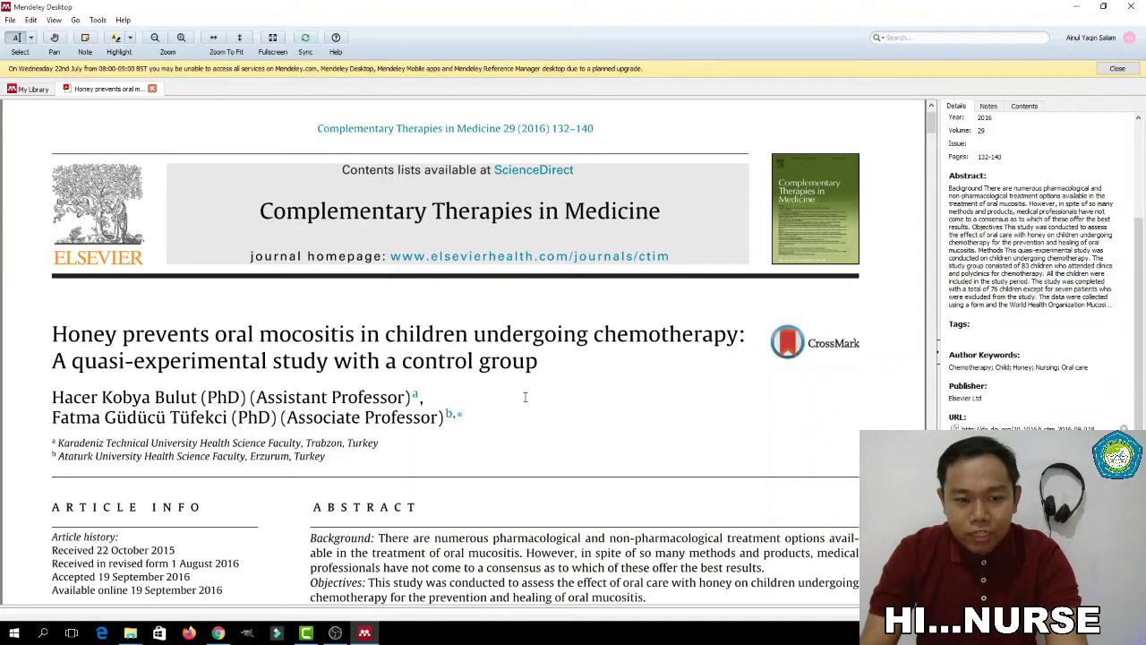
scroll(536, 359, "up", 1)
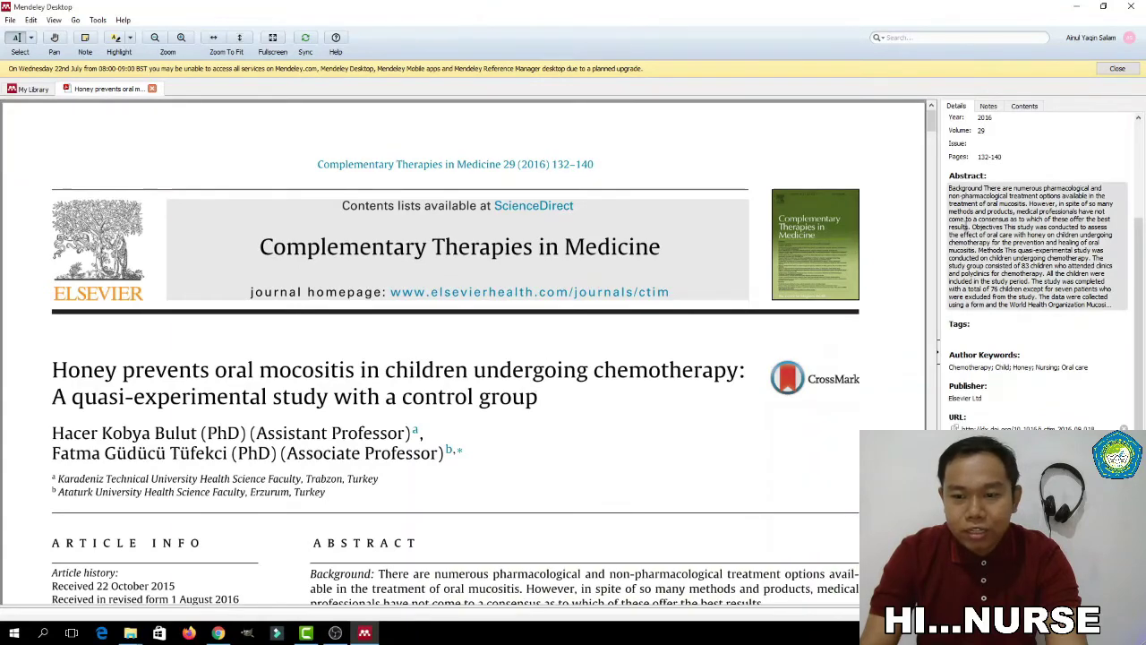
key("ctrl+w")
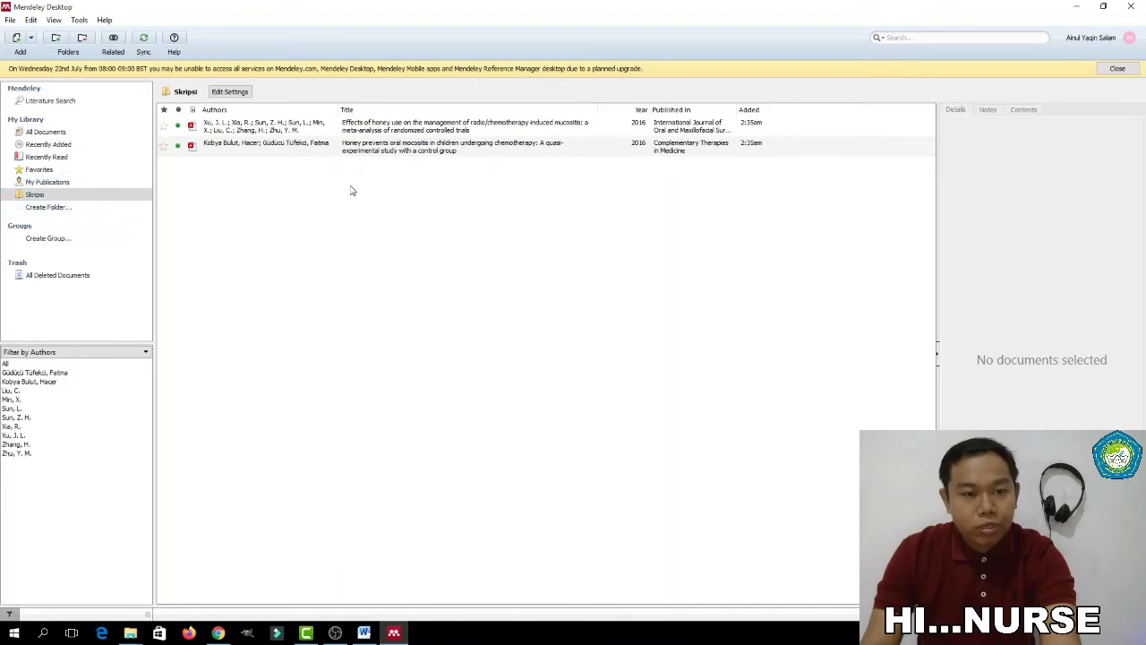
Compare the two honey papers' details, then bring the blank Word document forward
left_click(273, 153)
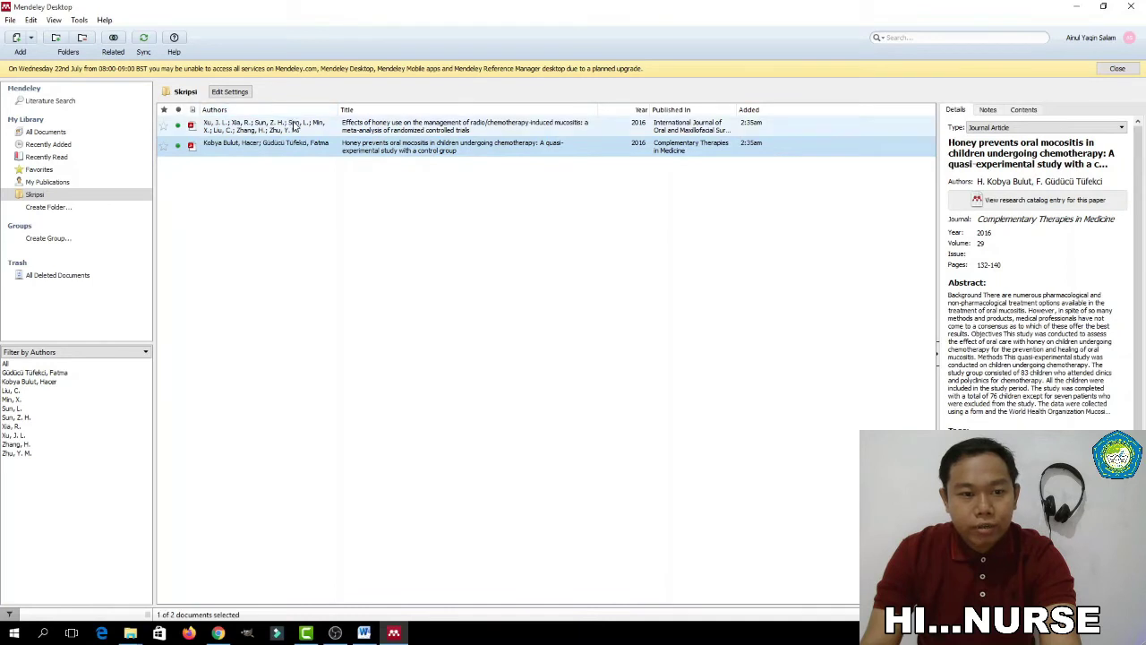
left_click(293, 127)
left_click(306, 150)
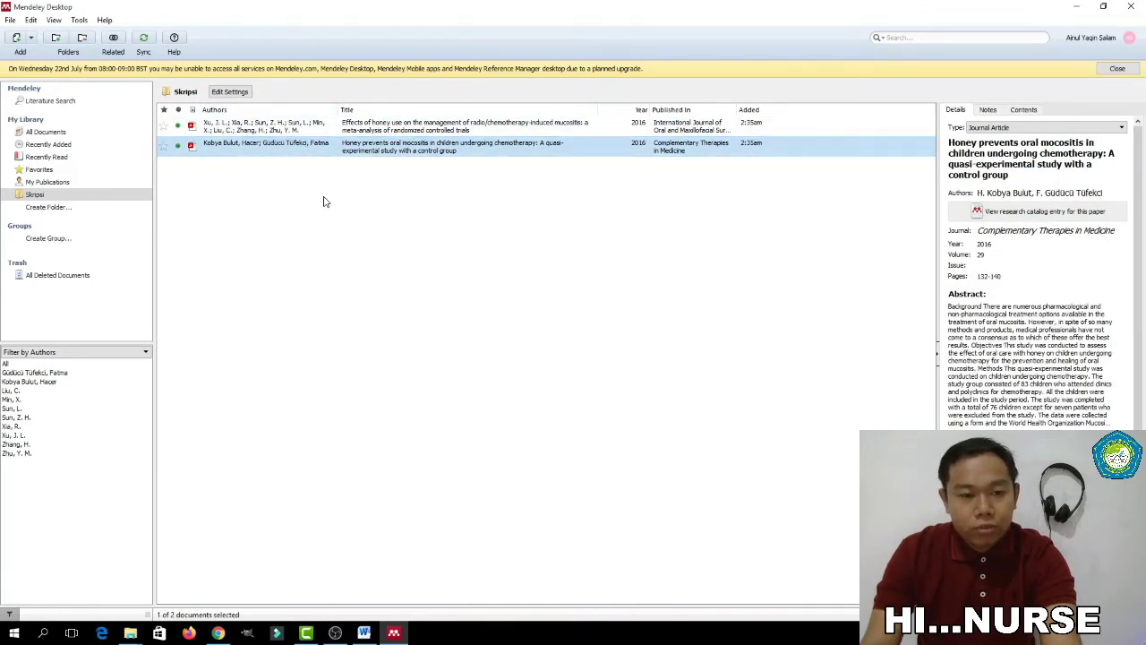
left_click(315, 131)
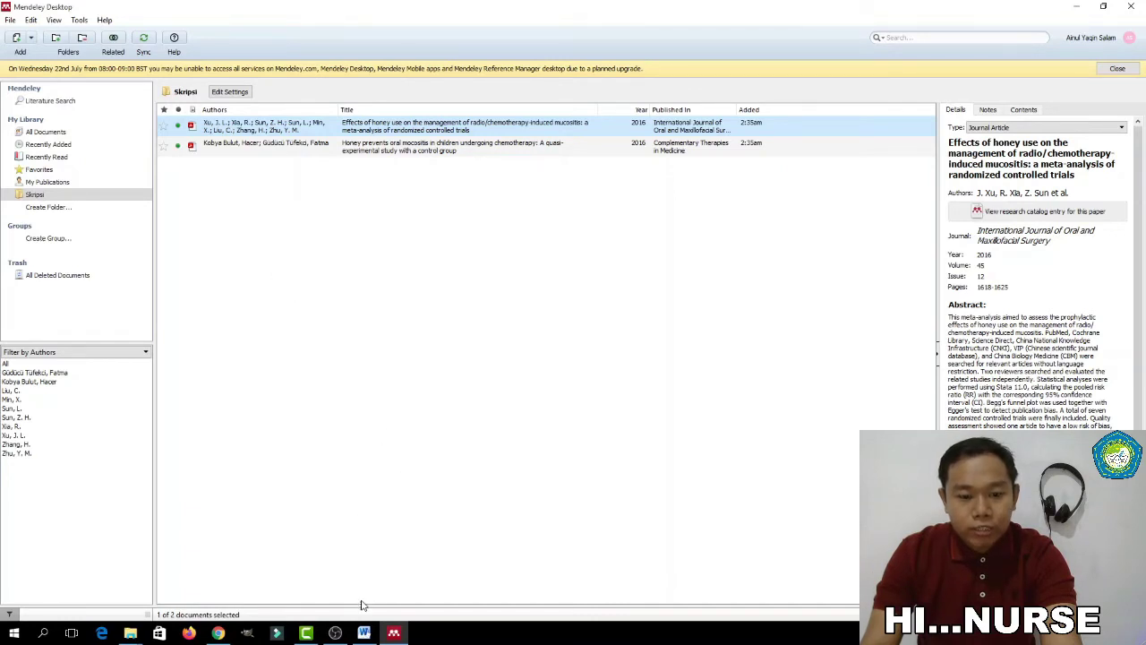
left_click(364, 633)
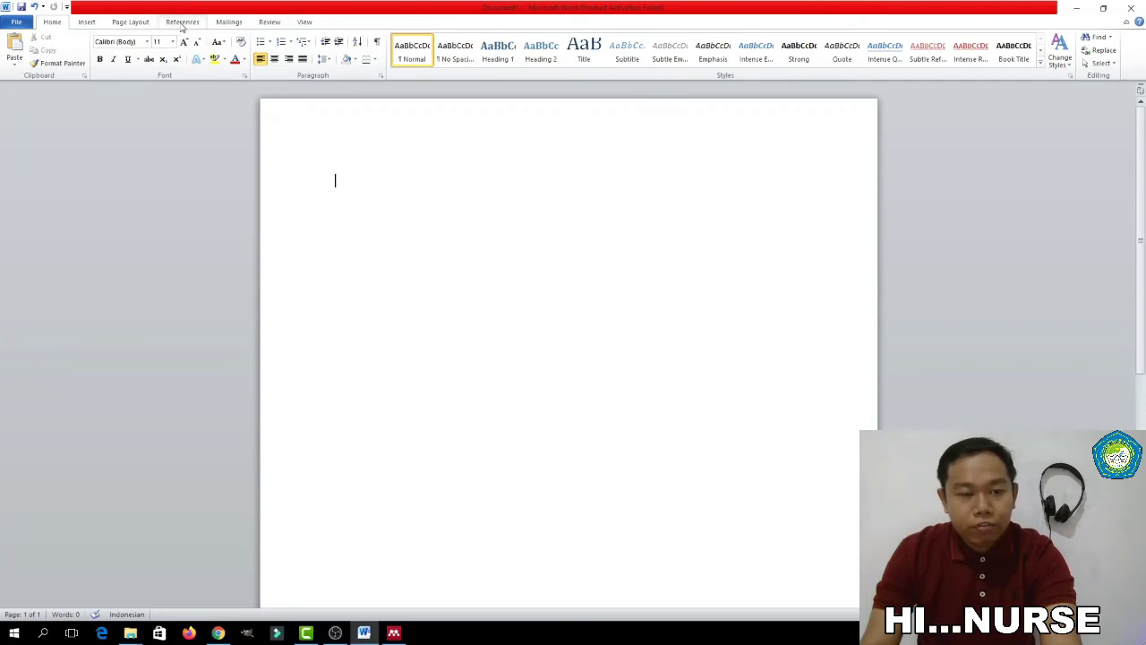
From Word's References tab, open the full Mendeley citation style list via More Styles
left_click(182, 22)
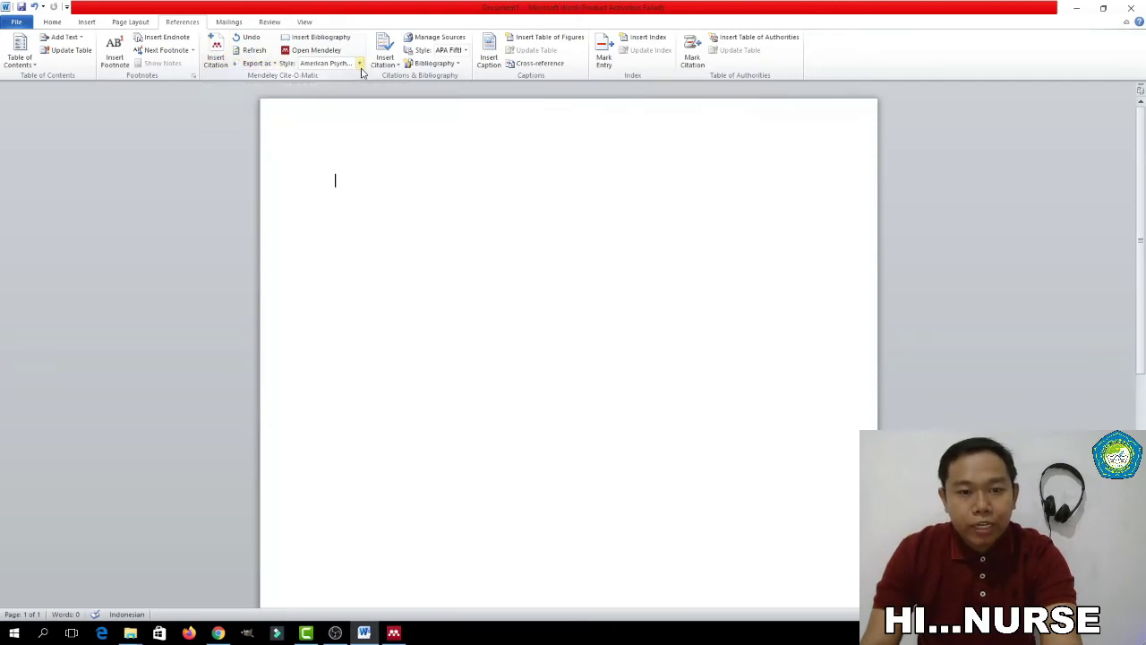
left_click(360, 68)
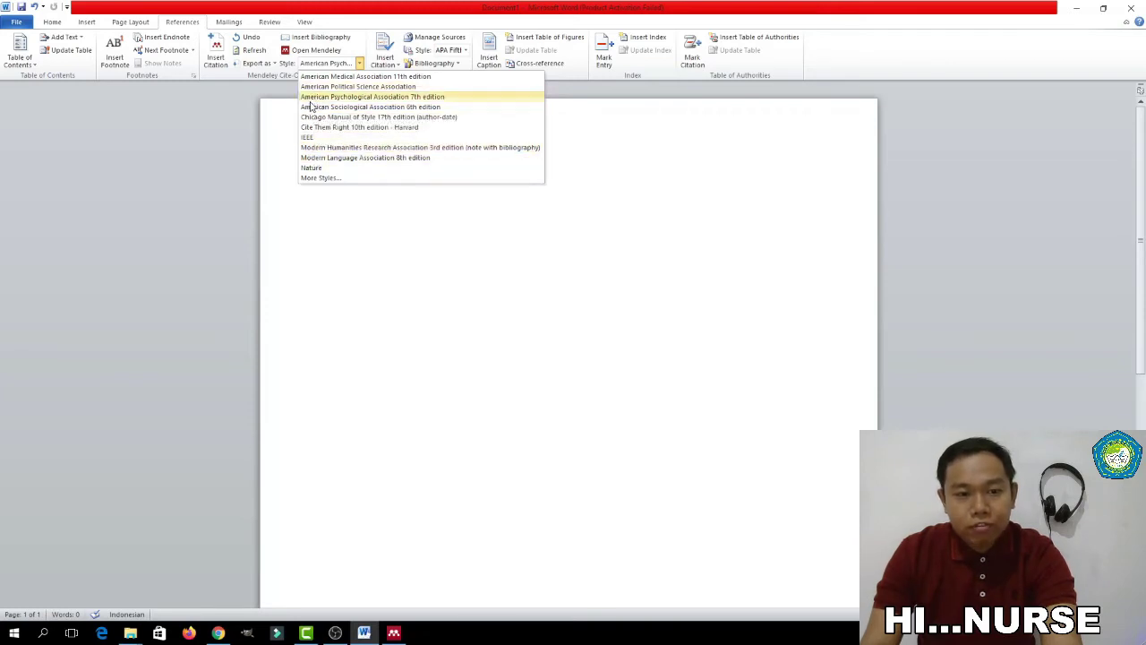
left_click(320, 178)
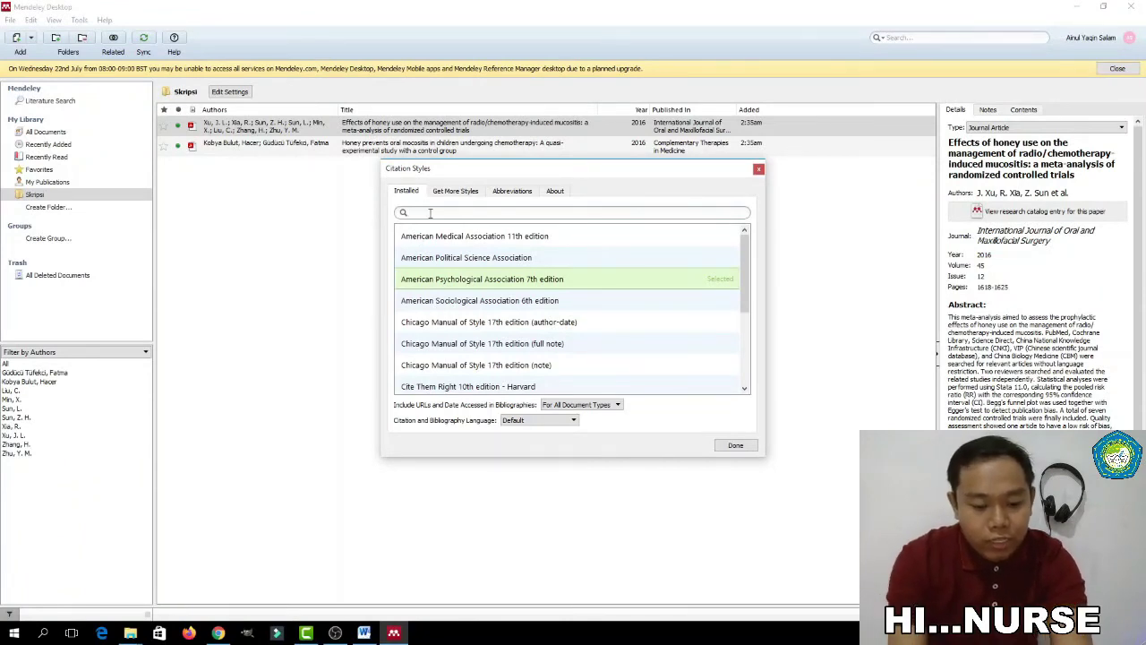
Search 'harvard' and apply Cite Them Right 10th edition - Harvard as the citation style
type("harvard")
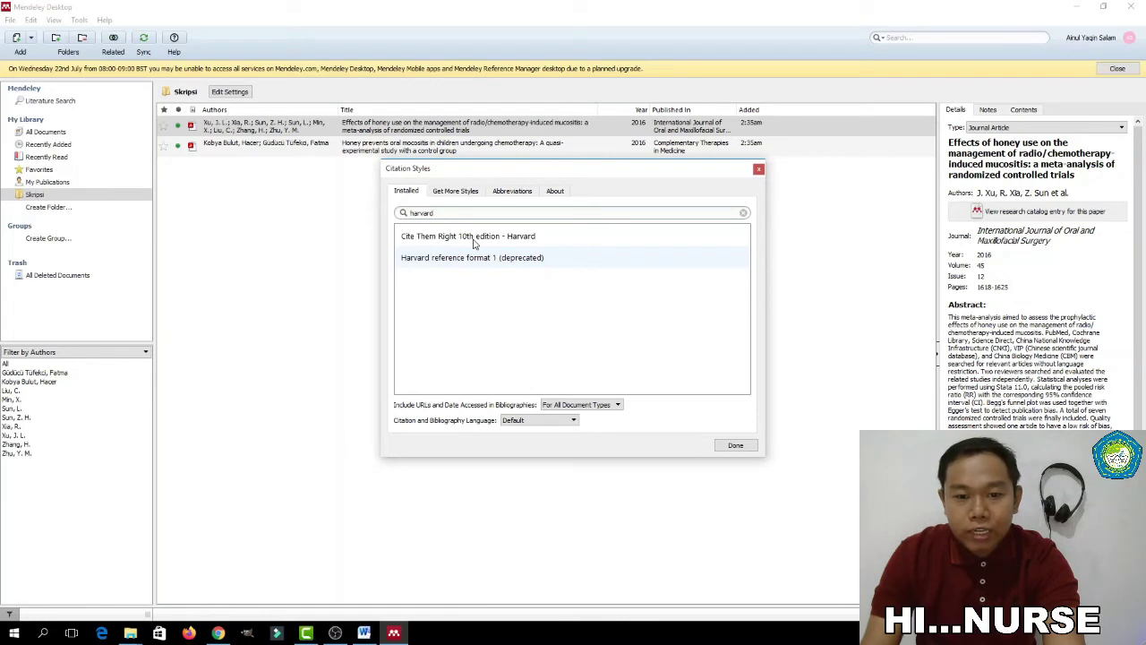
left_click(708, 240)
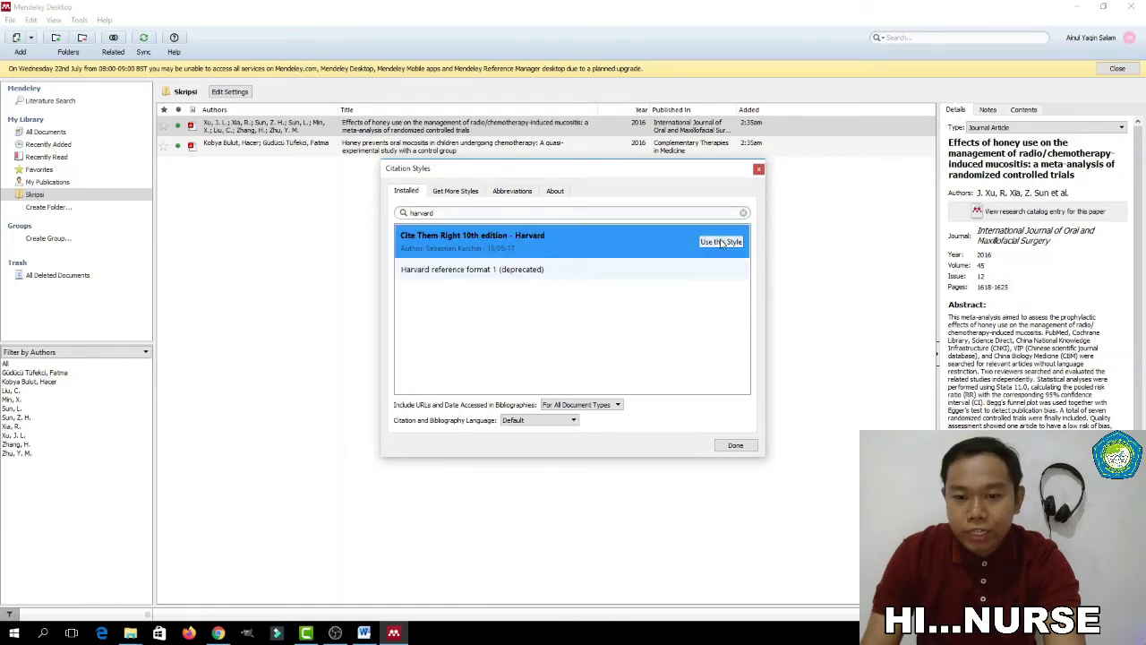
left_click(721, 243)
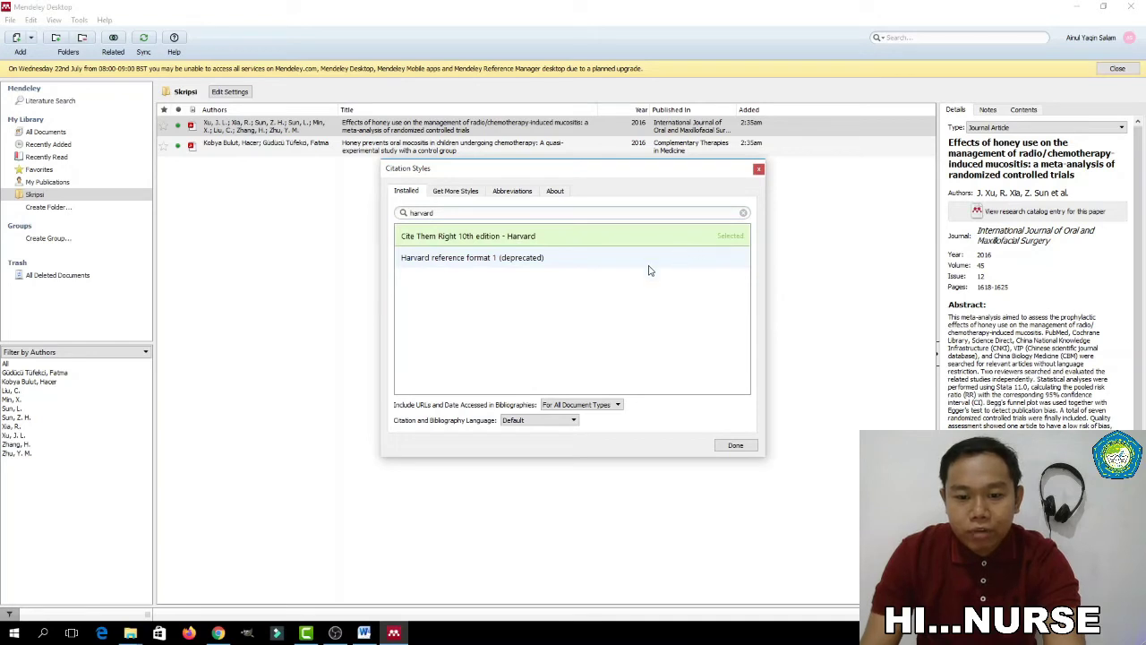
left_click(734, 446)
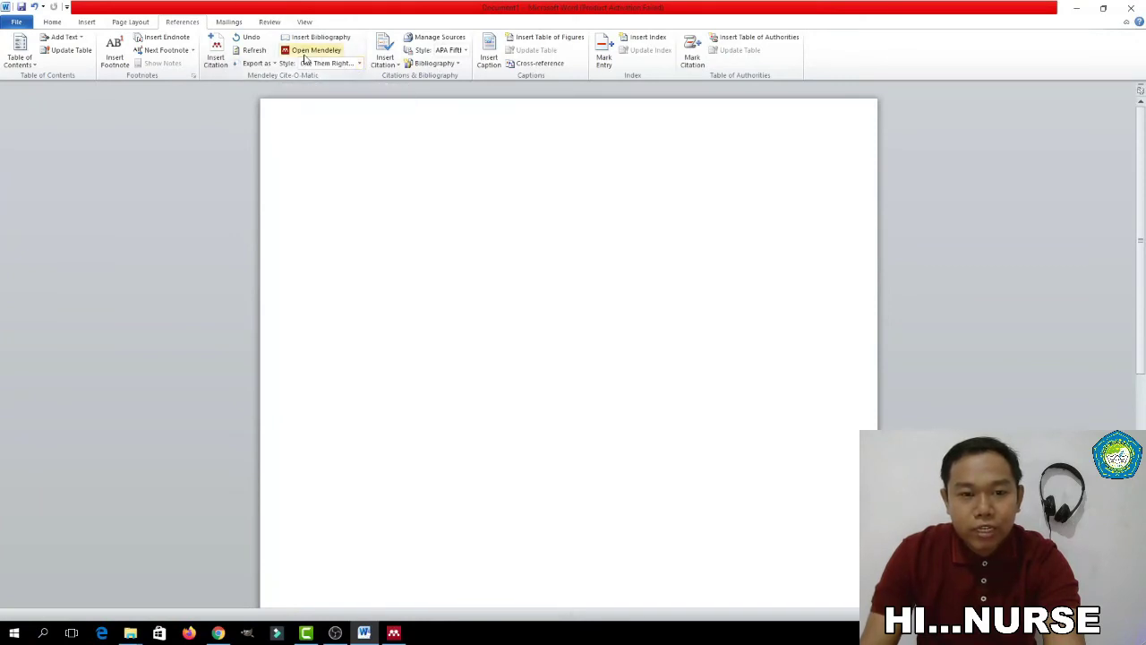
Switch the Word document's Mendeley citation style back to American Psychological Association 7th edition
left_click(359, 64)
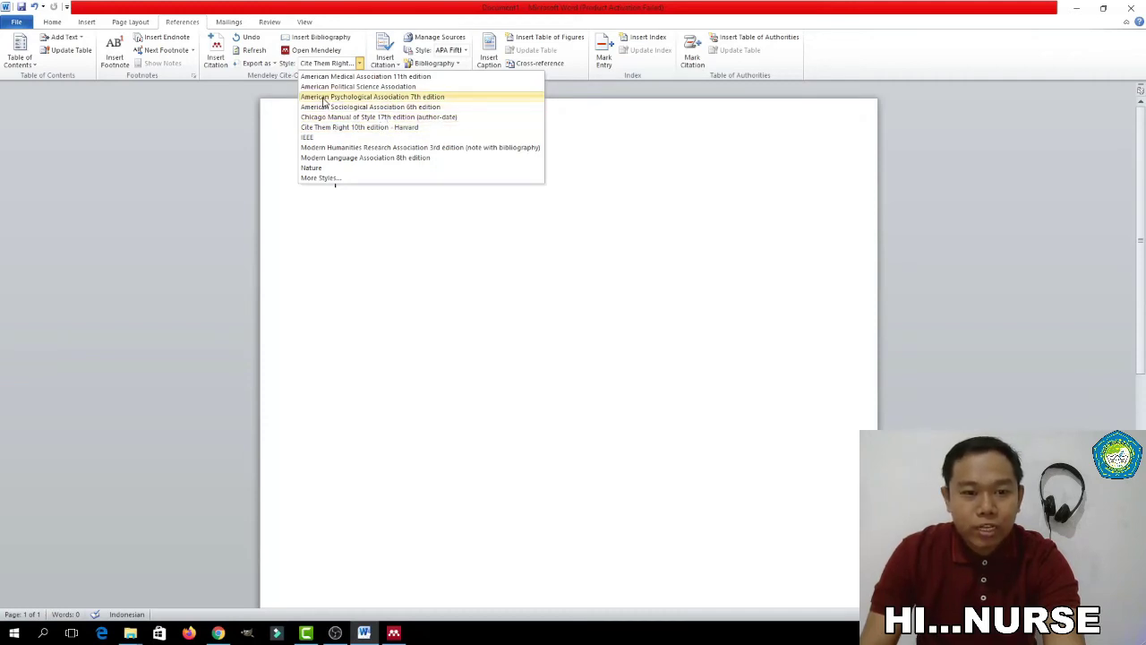
left_click(416, 97)
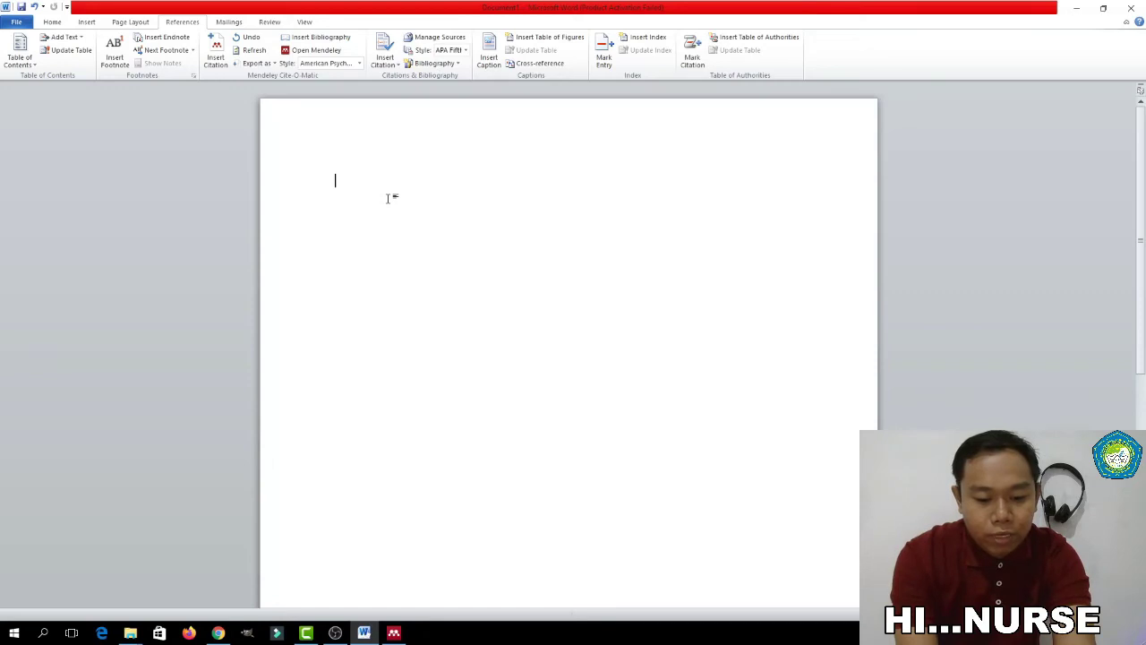
Type the sample line 'Hi.....Nurse...' followed by a long run of filler letters
type("Hi.....Nurse")
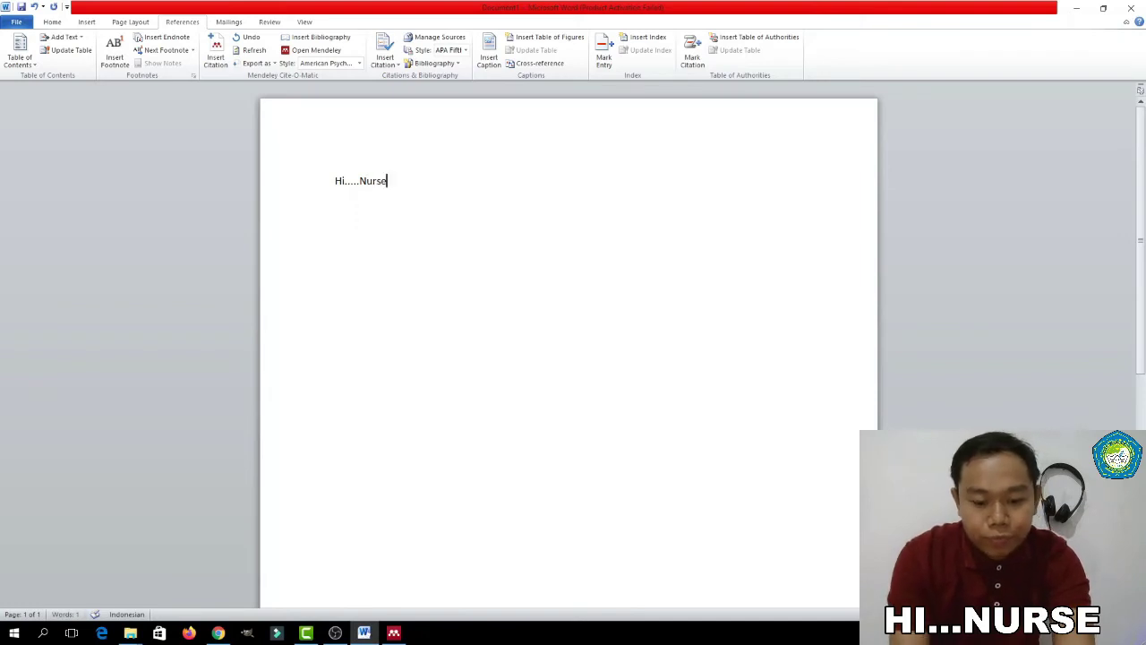
type("...")
key("Return")
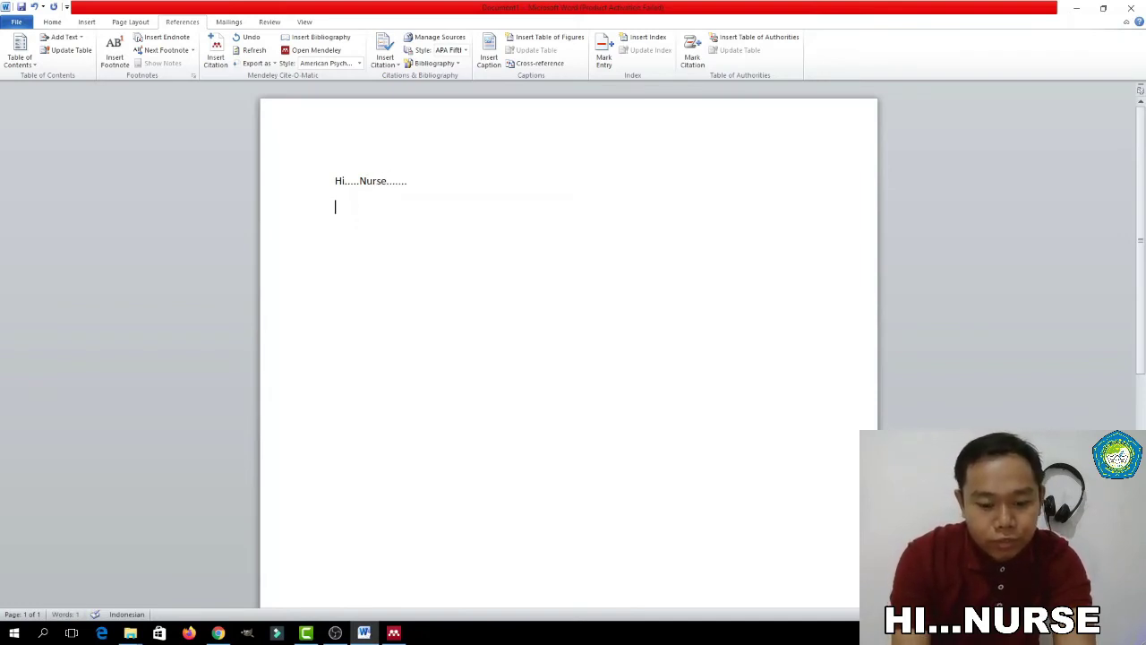
left_click(471, 181)
type("knlkjxcbhasl")
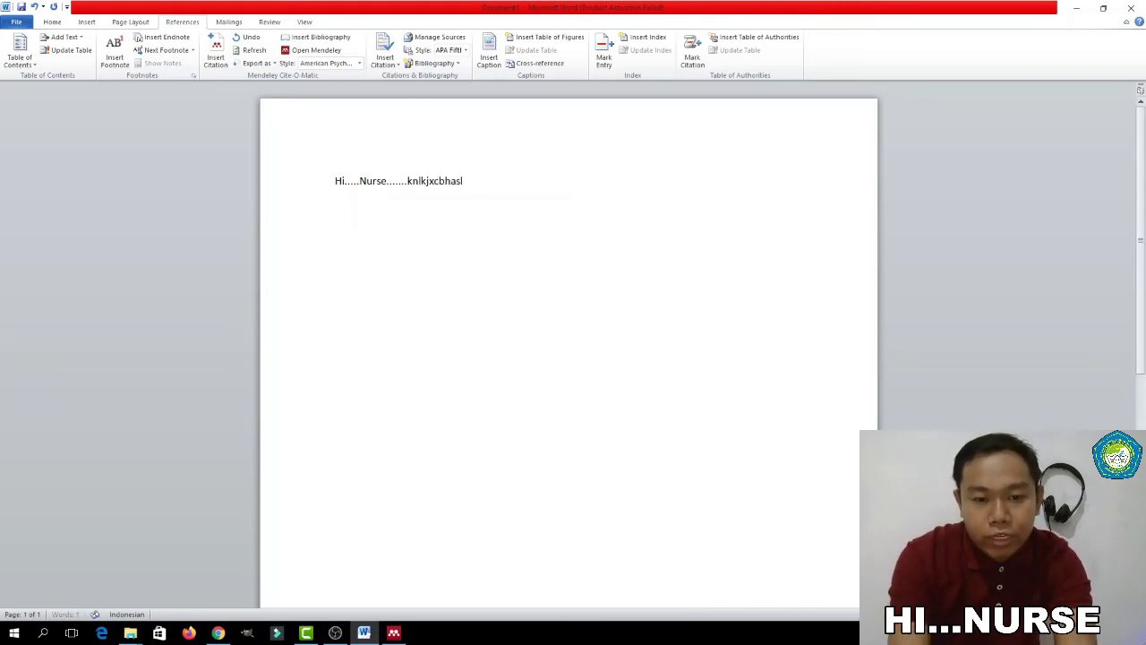
type("bcjlbjasxcljbacsjkabsckljbasjcblasbcjlablbjasc")
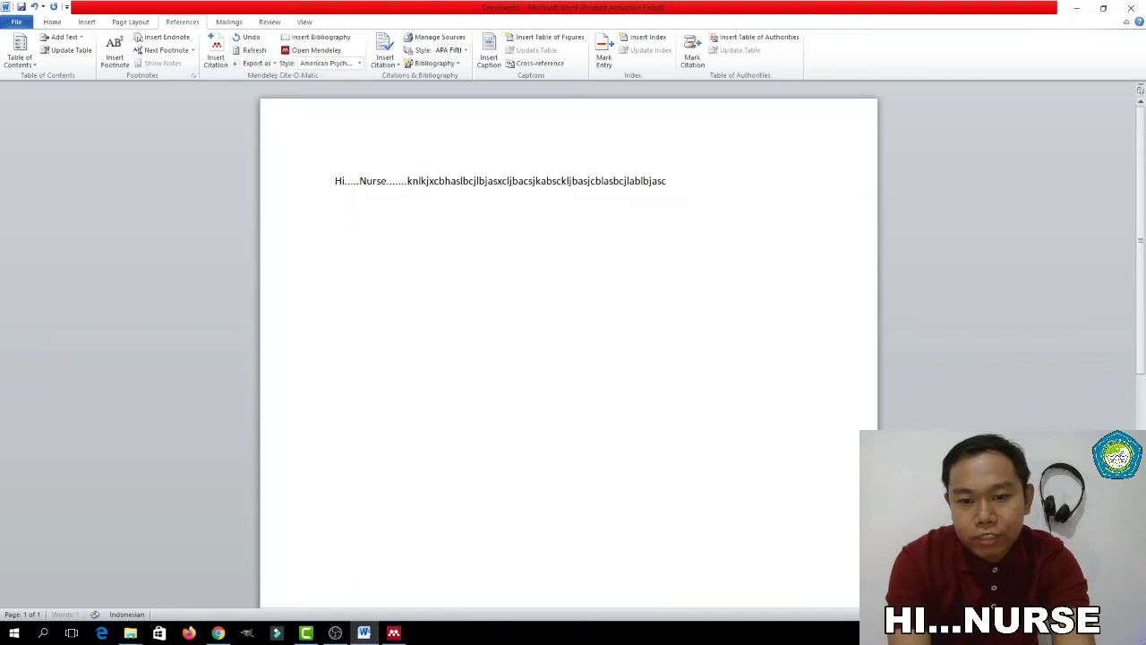
type("ljbascljbalbcjljbcjbcbvckbxkjackjbbjaslbjaclbjacljba")
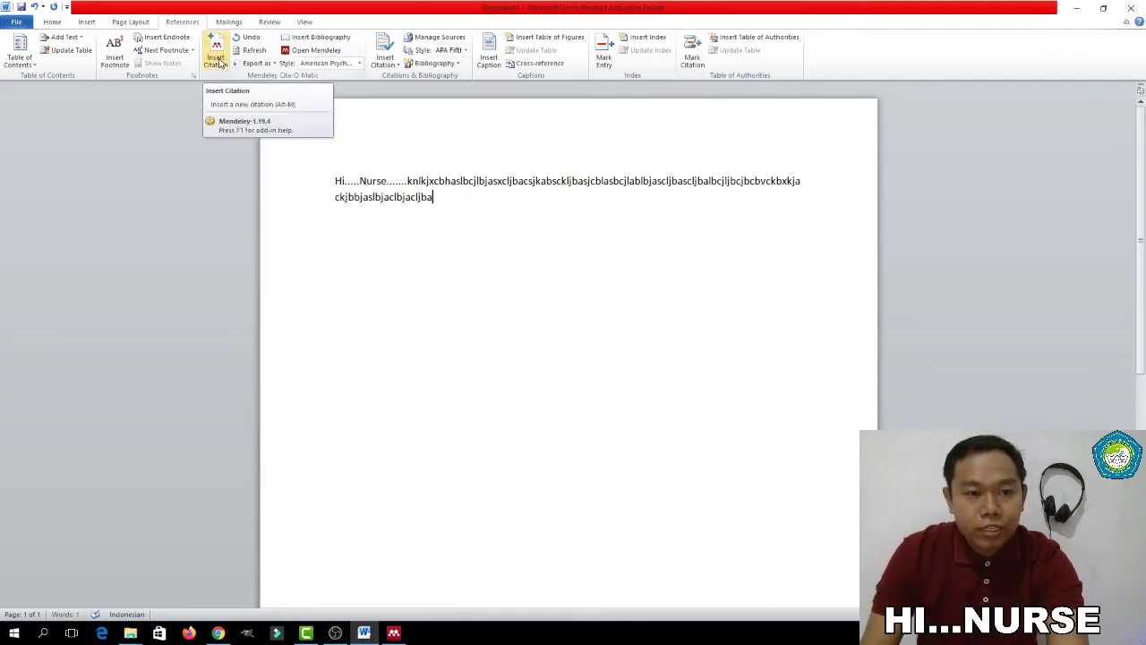
Cite the 2016 'Honey prevents oral mucositis' paper from the Skripsi folder at the line's end
left_click(218, 59)
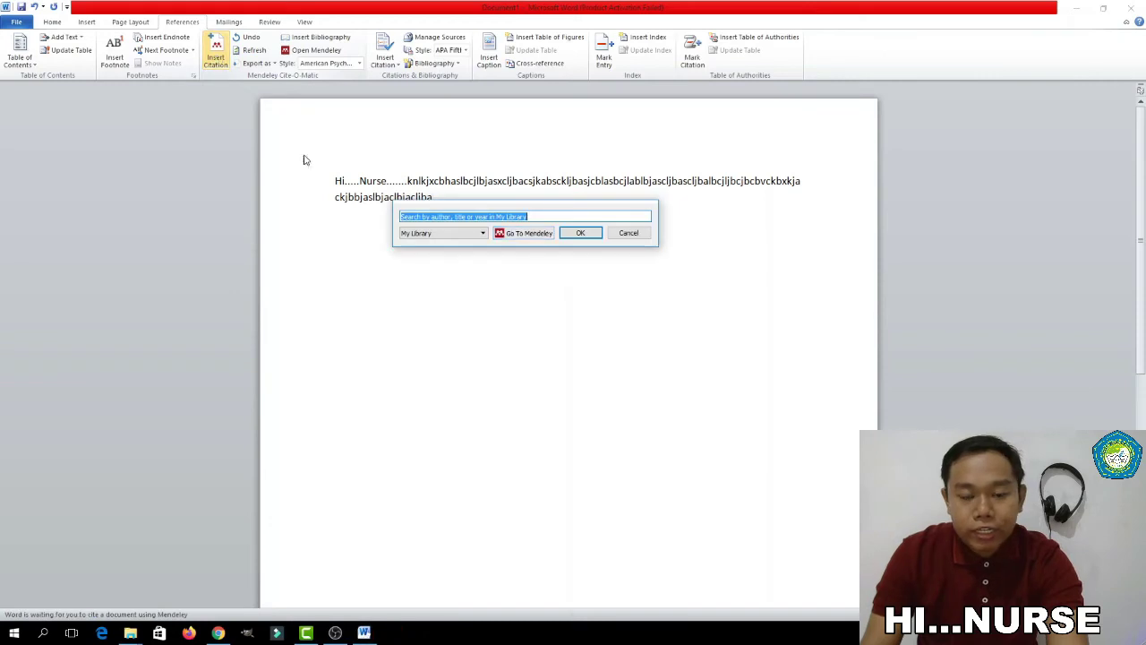
left_click(526, 234)
left_click(345, 205)
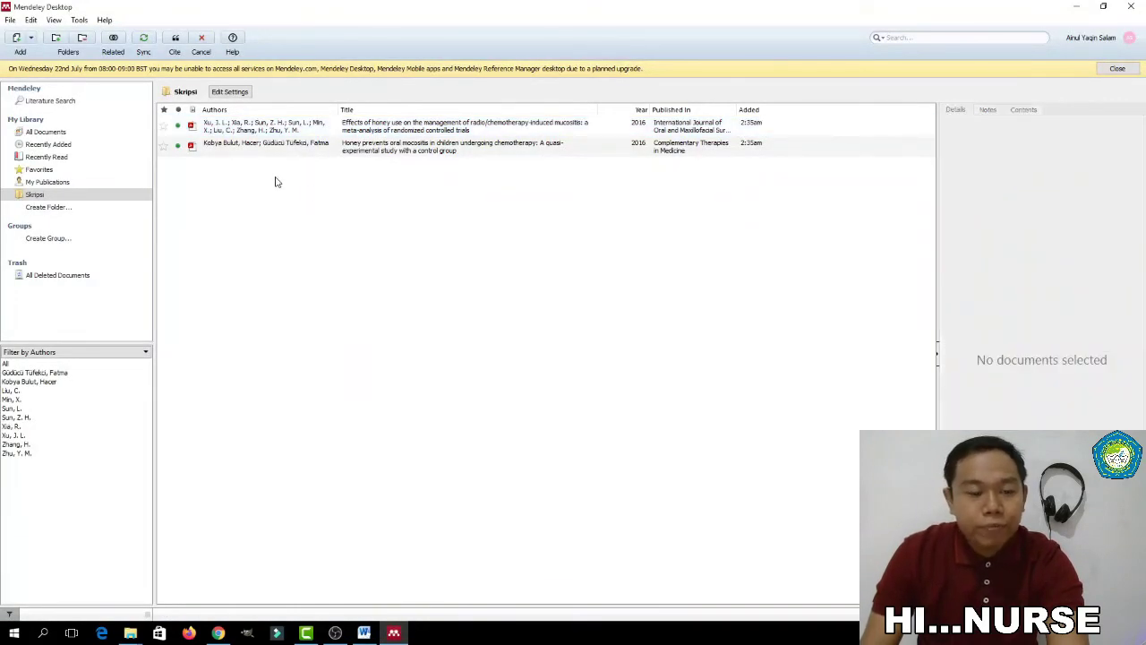
left_click(27, 199)
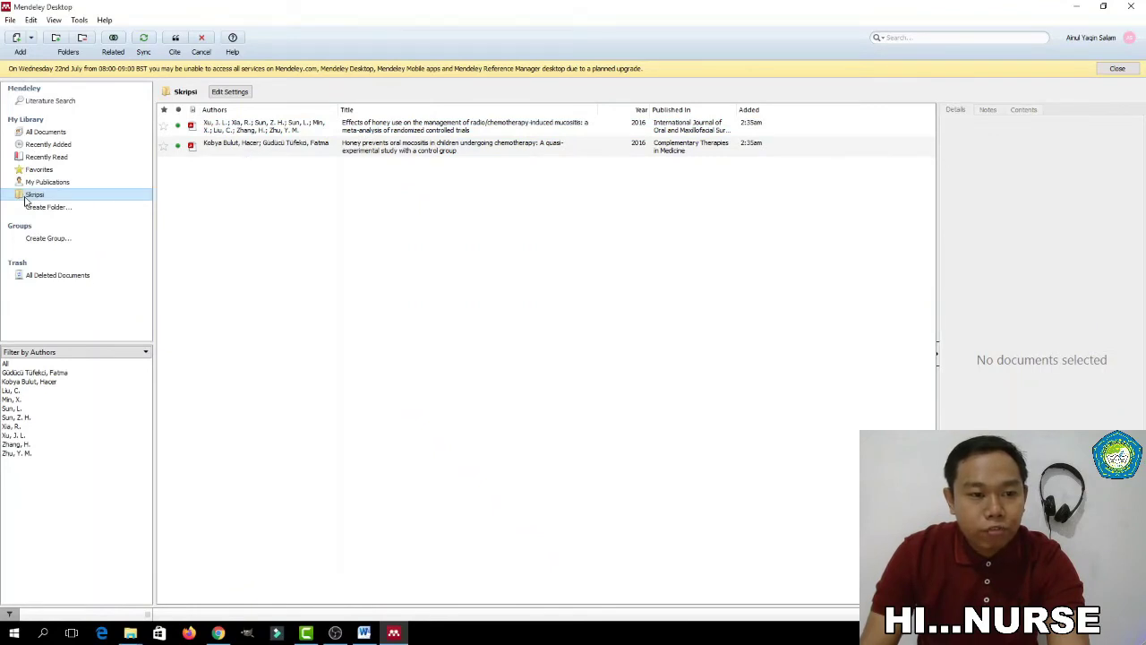
left_click(243, 157)
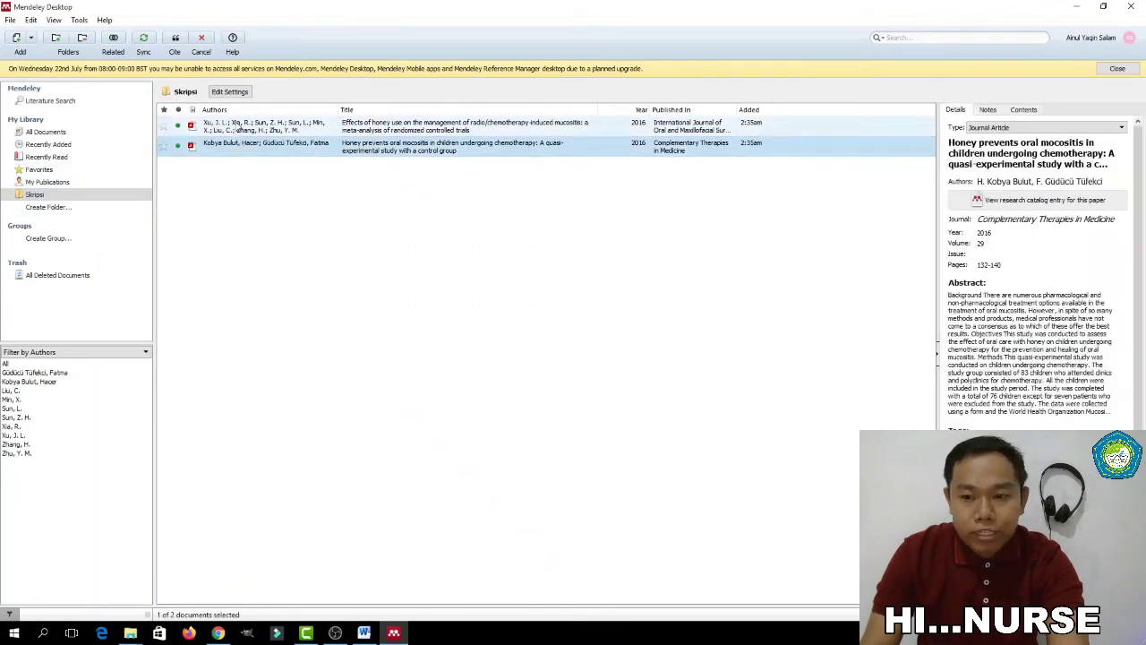
left_click(237, 127)
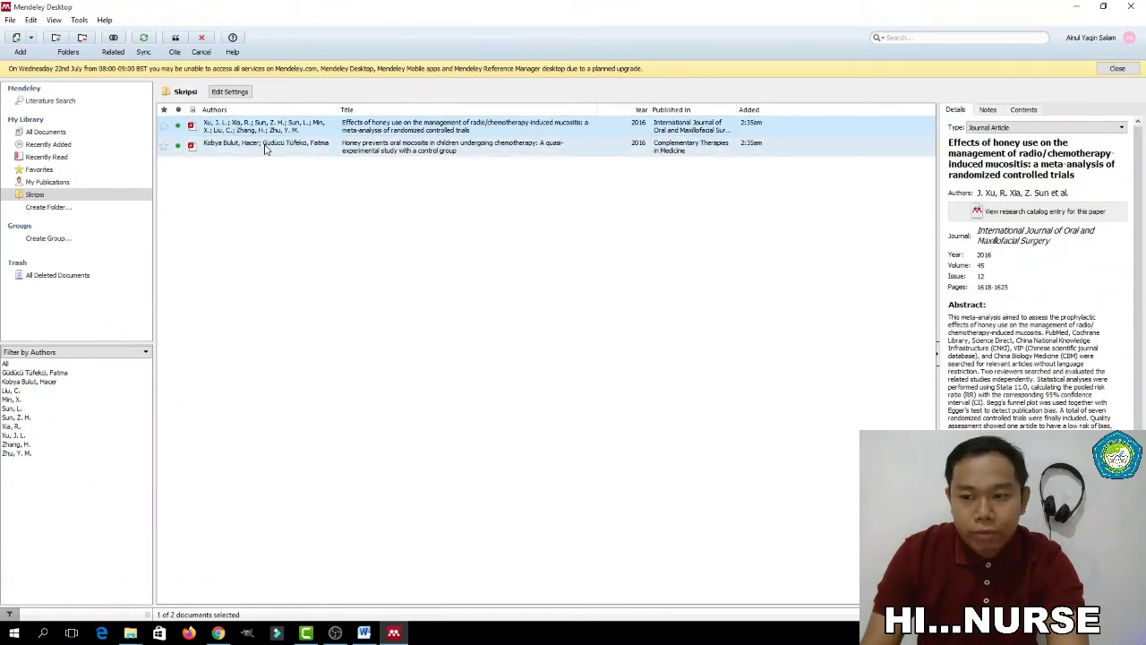
left_click(218, 149)
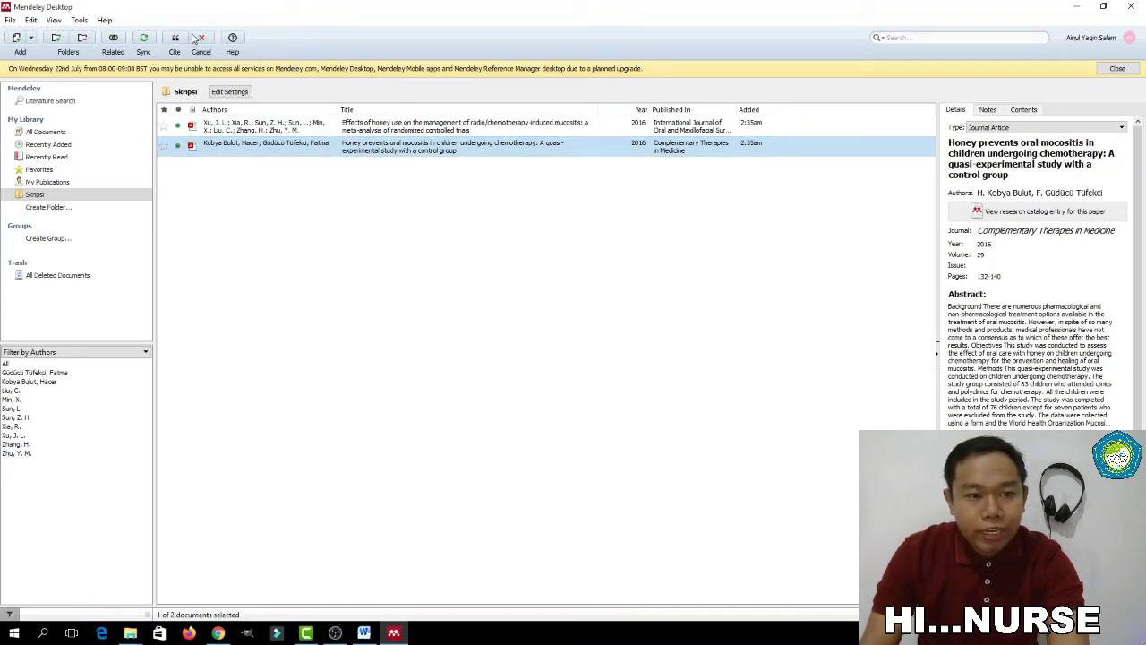
left_click(175, 41)
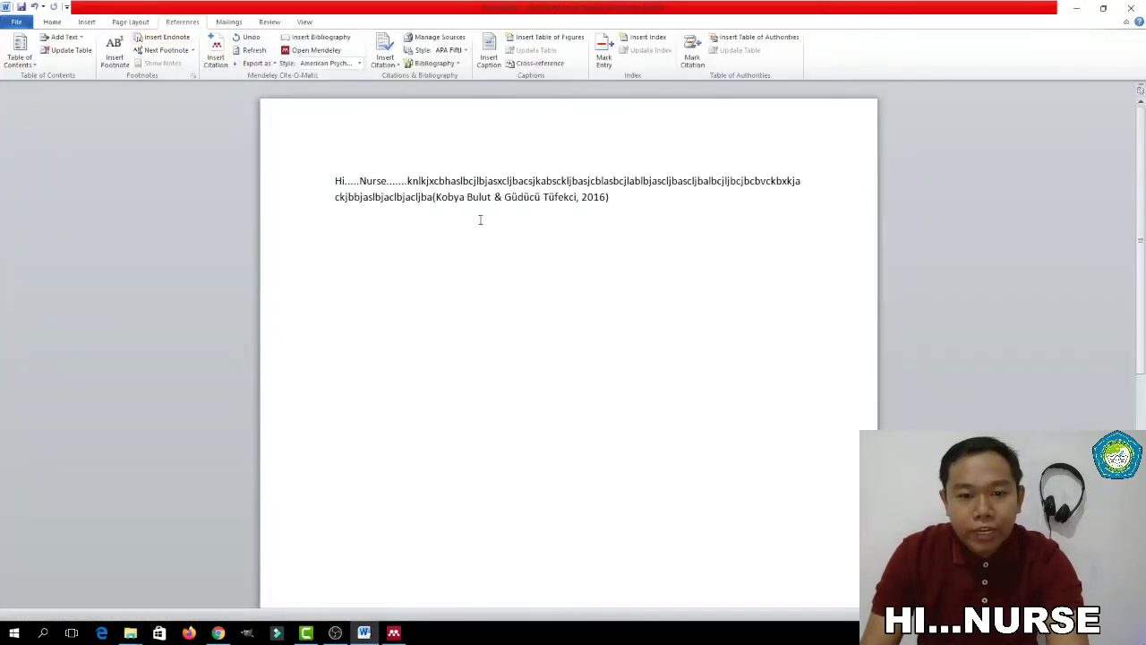
Switch the document's Mendeley citation style to Cite Them Right Harvard
left_click_drag(608, 197, 432, 197)
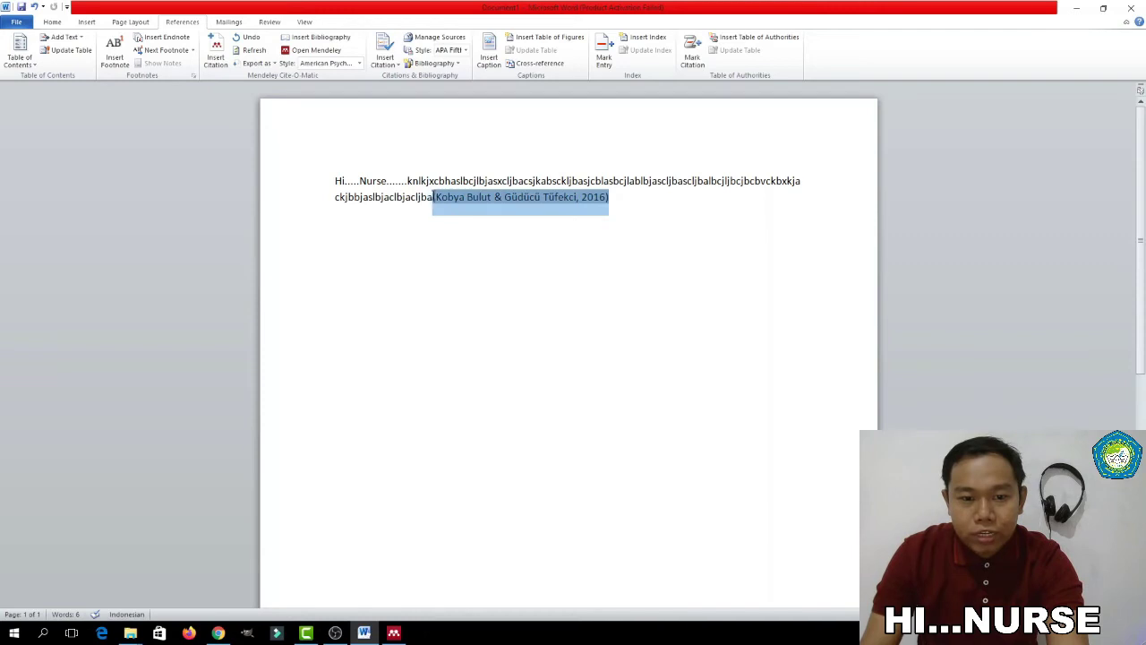
left_click(440, 222)
left_click(433, 197)
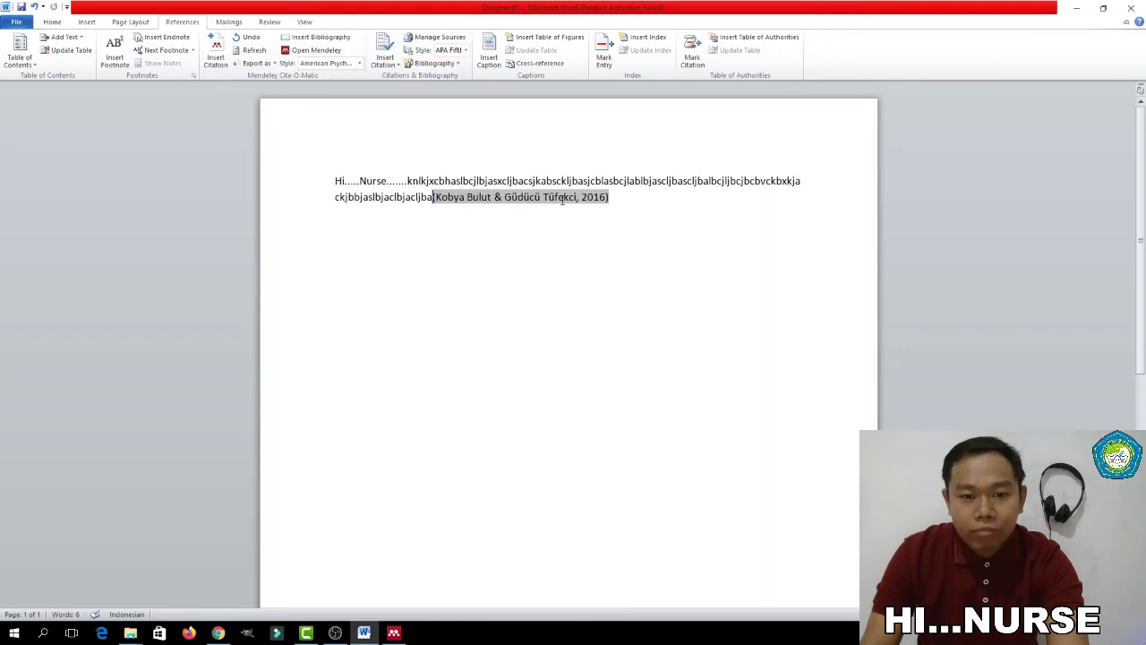
left_click(626, 198)
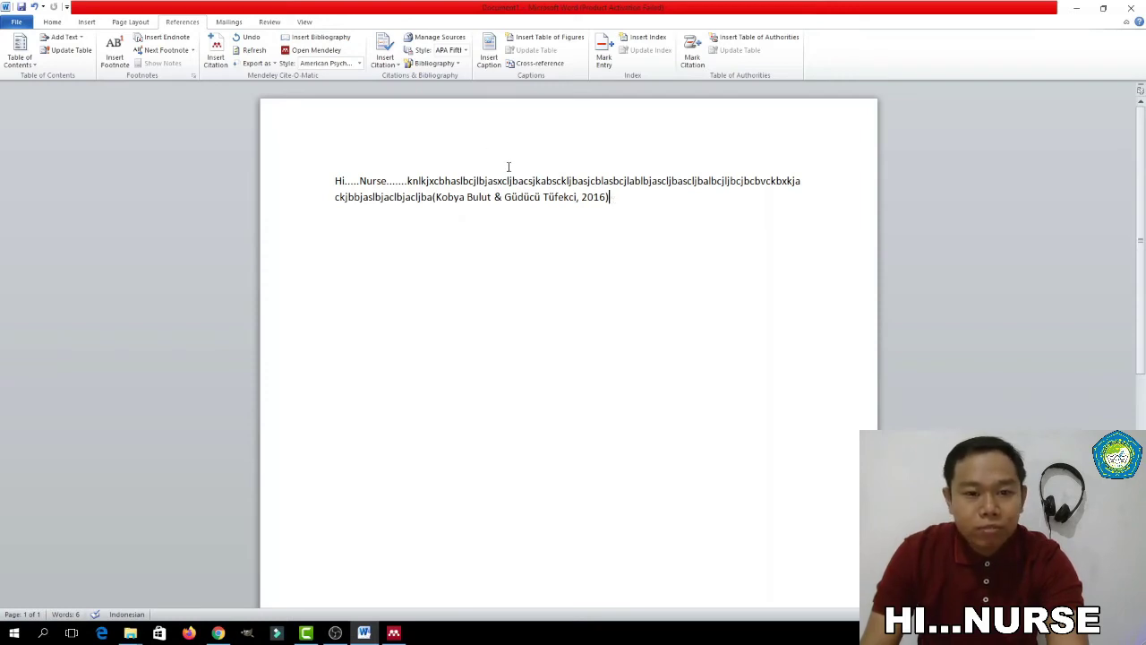
left_click(360, 64)
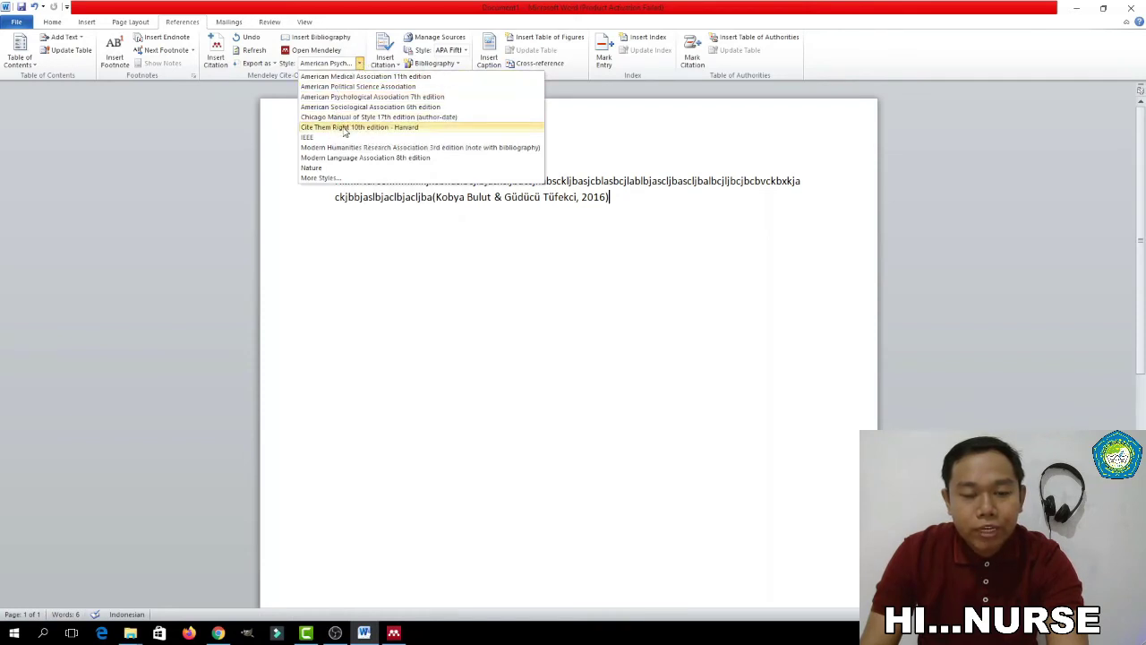
left_click(343, 127)
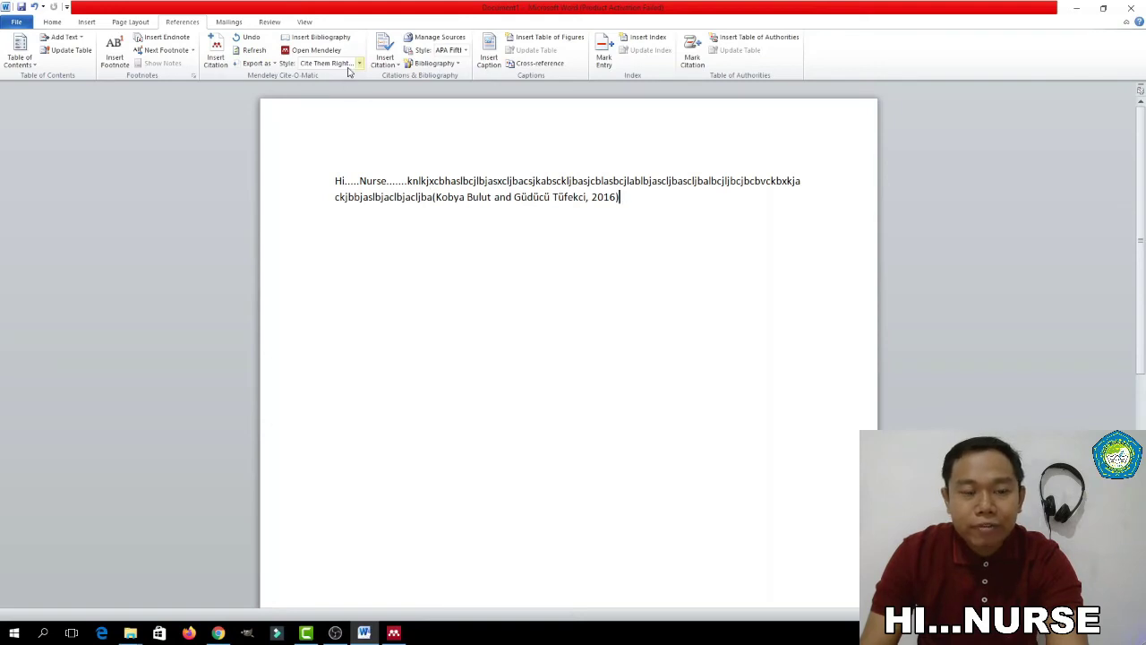
End the sentence with a period and type a second paragraph of filler text
type(".")
key("Return")
type("jbc")
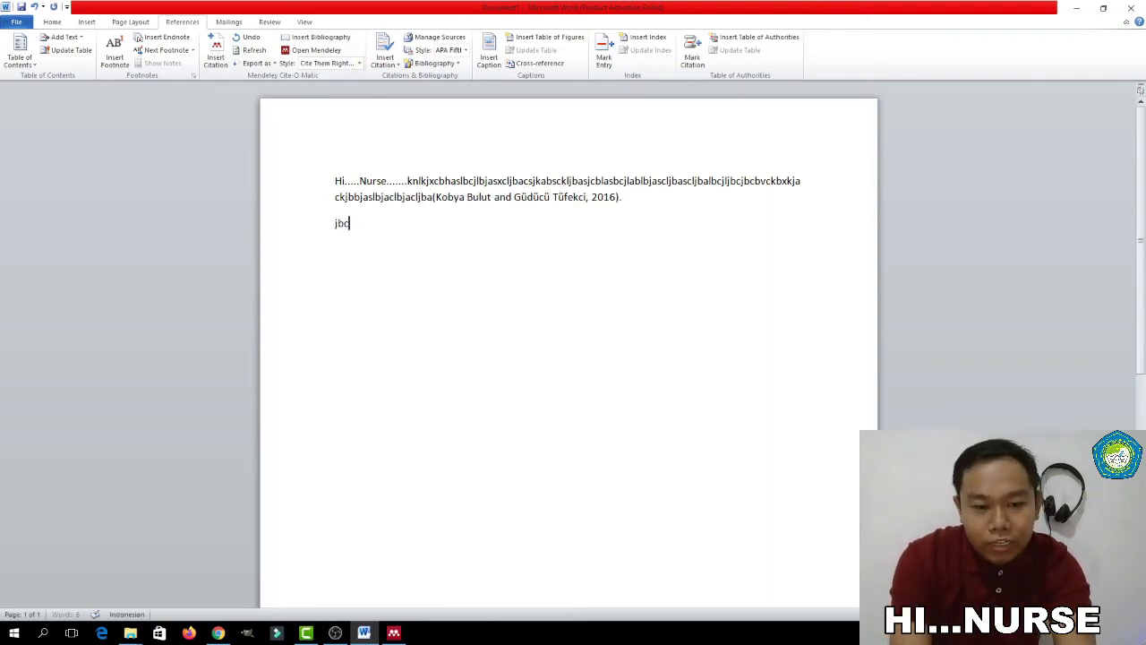
type("ljdbclkjlbdkaslkjbxljbascljbcal")
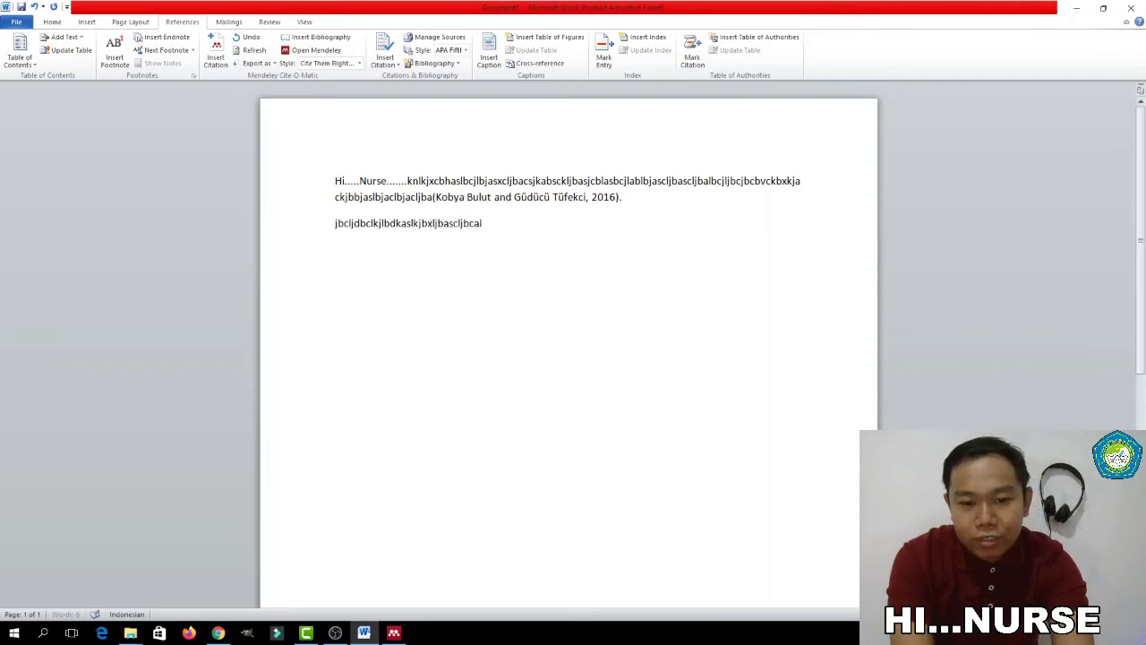
type("jaljsbcalbjslbalbcklabcslbasclbkaclkba")
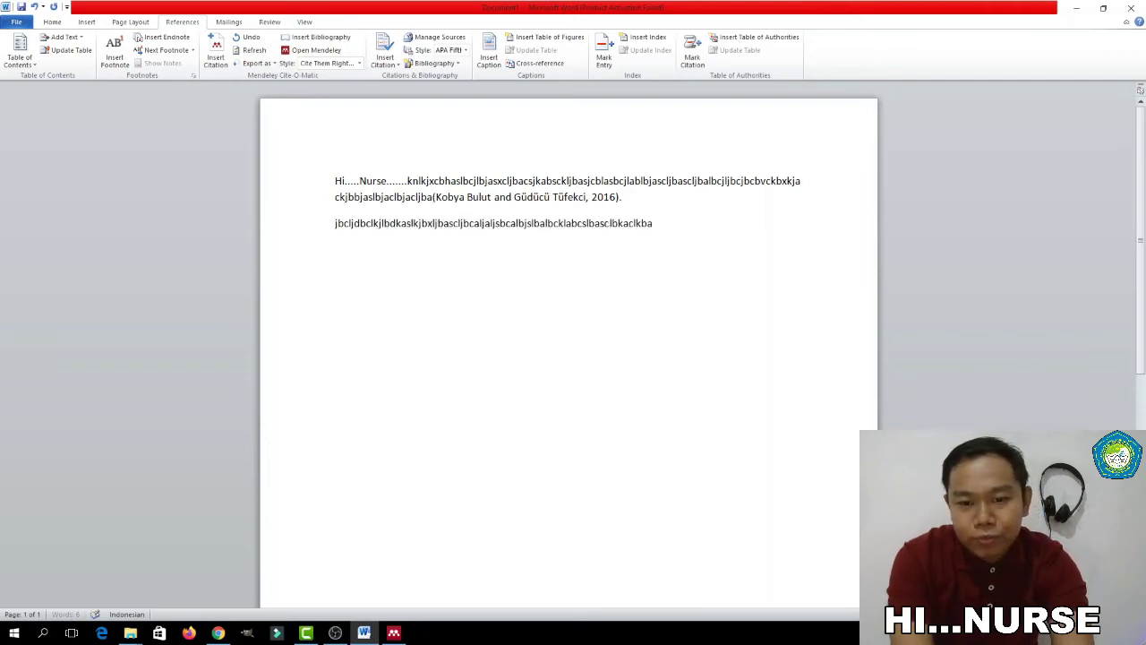
type("lsbclabckslabcklbkasclabkclbjascljbasclabsclas")
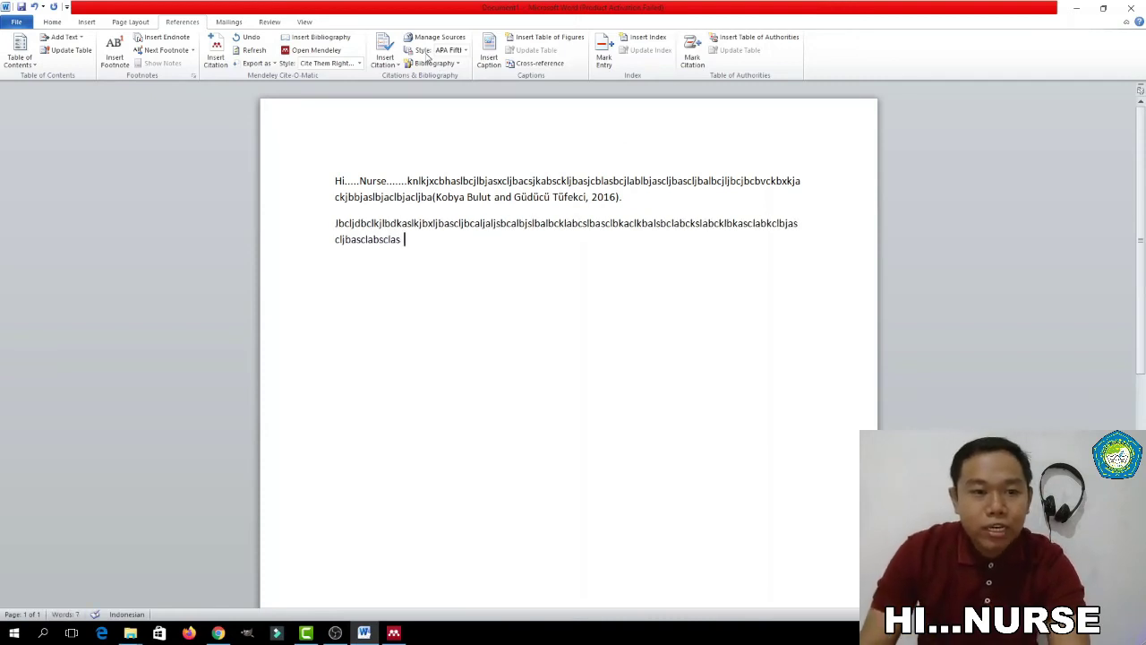
Cite the Xu et al. 2016 honey meta-analysis at the end of the second paragraph
left_click(216, 61)
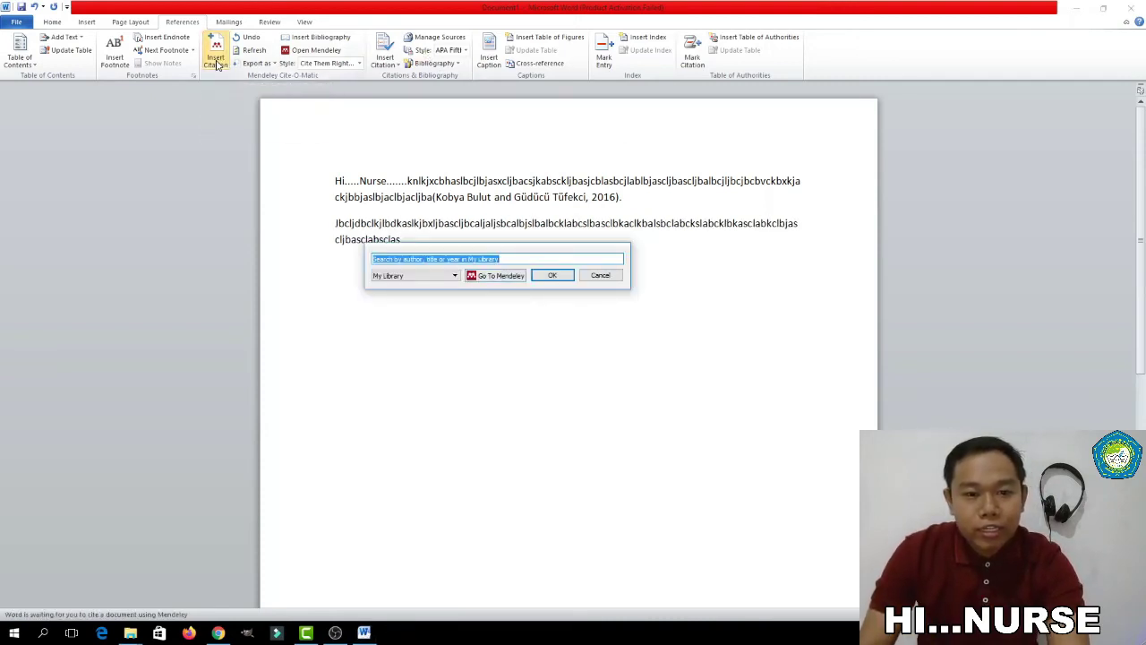
left_click(494, 276)
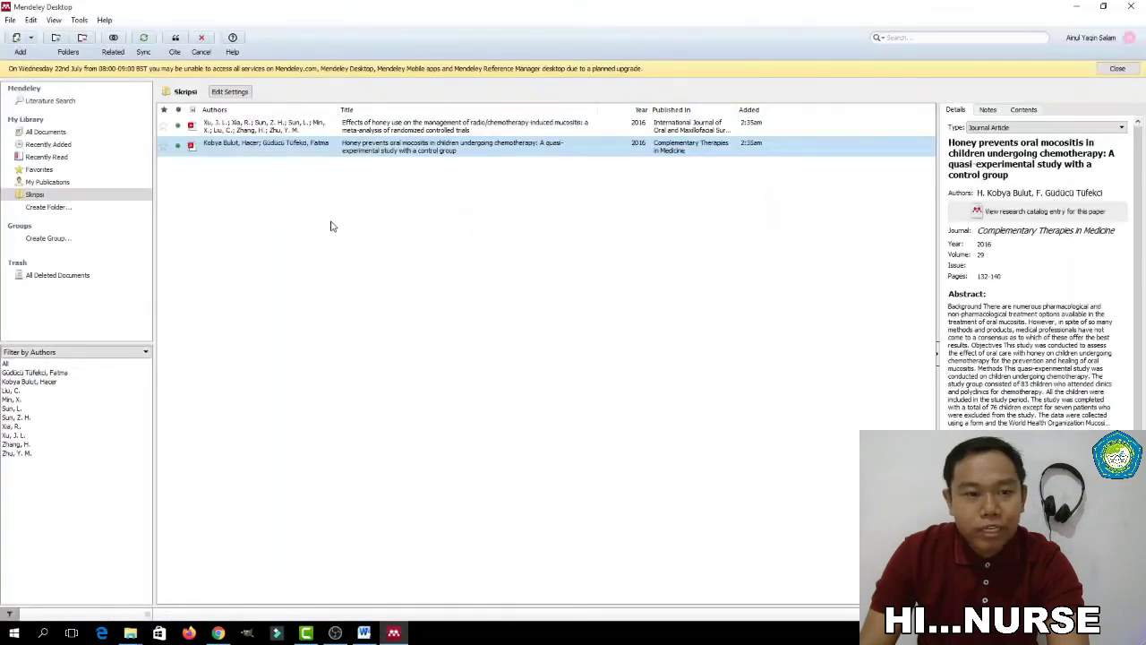
left_click(247, 130, "ctrl")
left_click(246, 130)
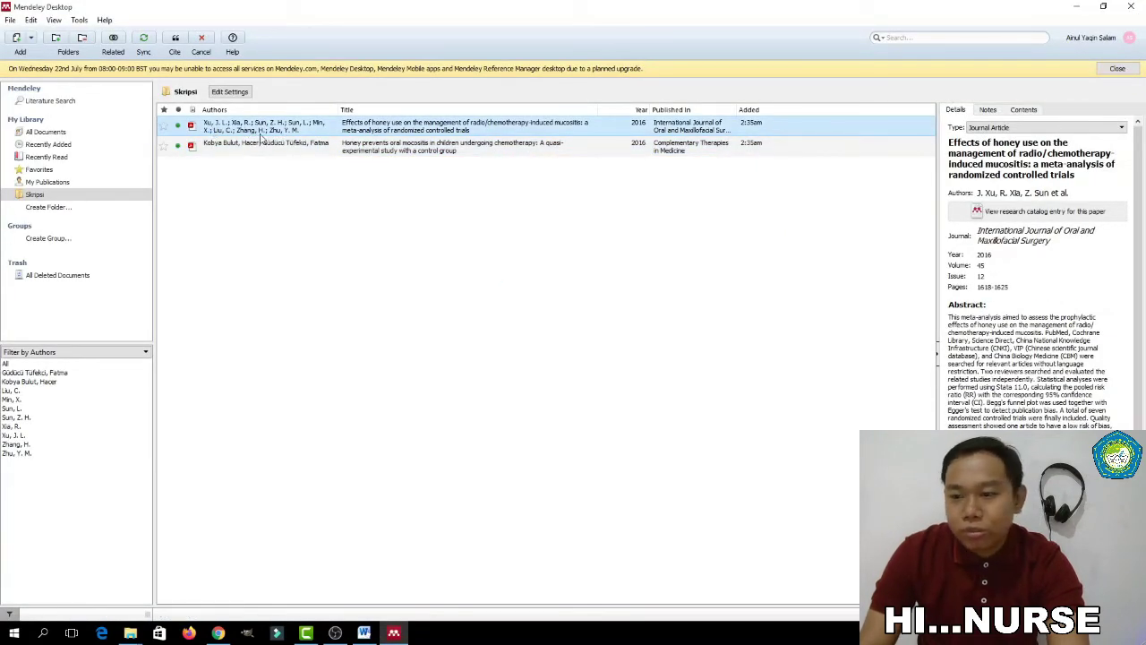
left_click(175, 39)
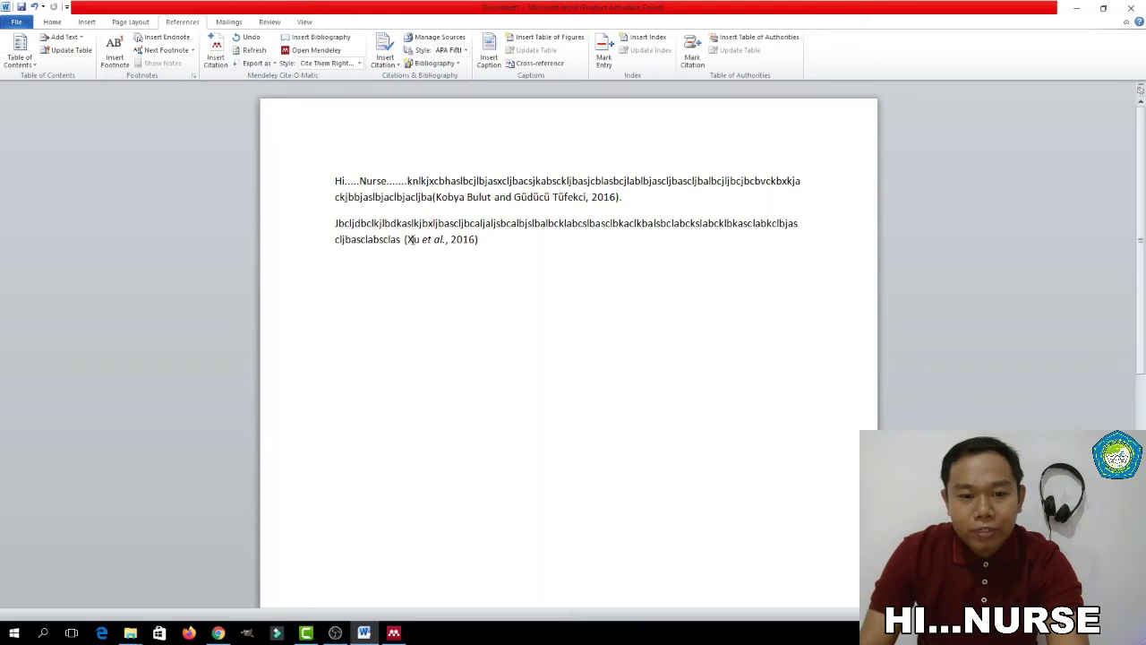
Add a 'DAFTAR PUSTAKA' heading below the second paragraph with an empty line beneath
left_click_drag(481, 240, 402, 244)
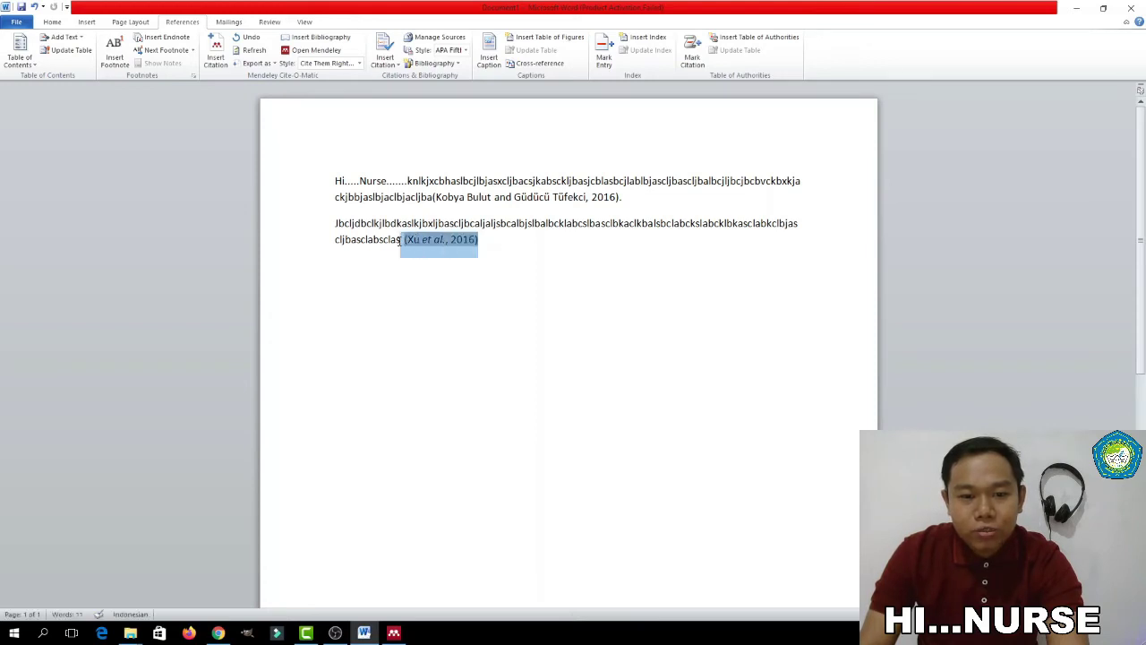
left_click(478, 296)
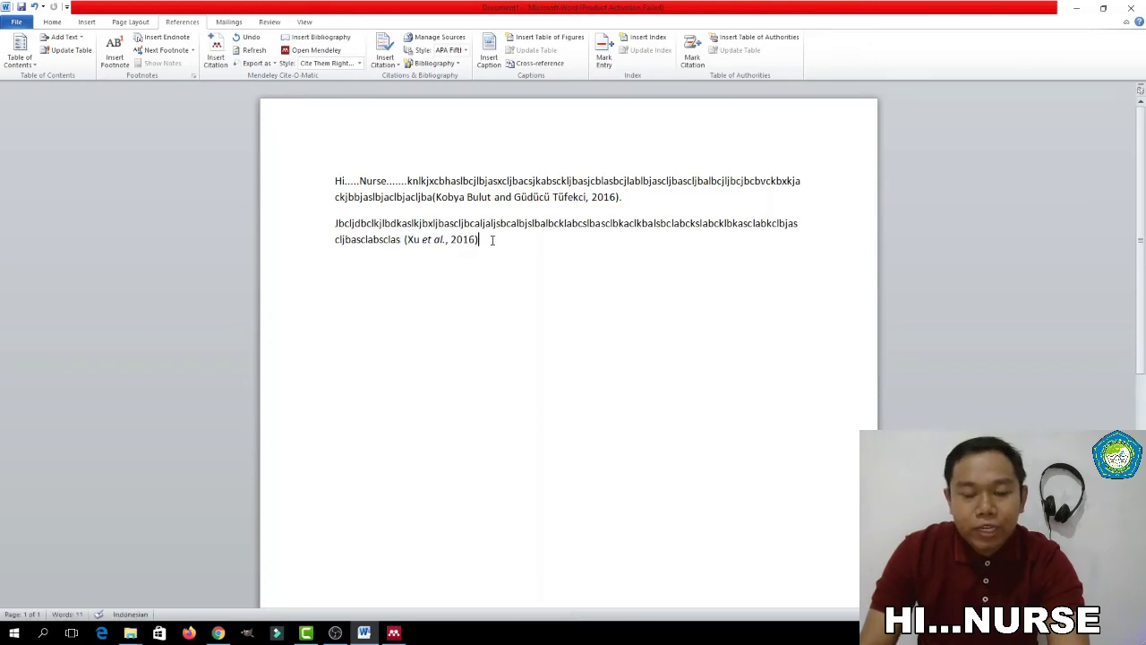
key("Return")
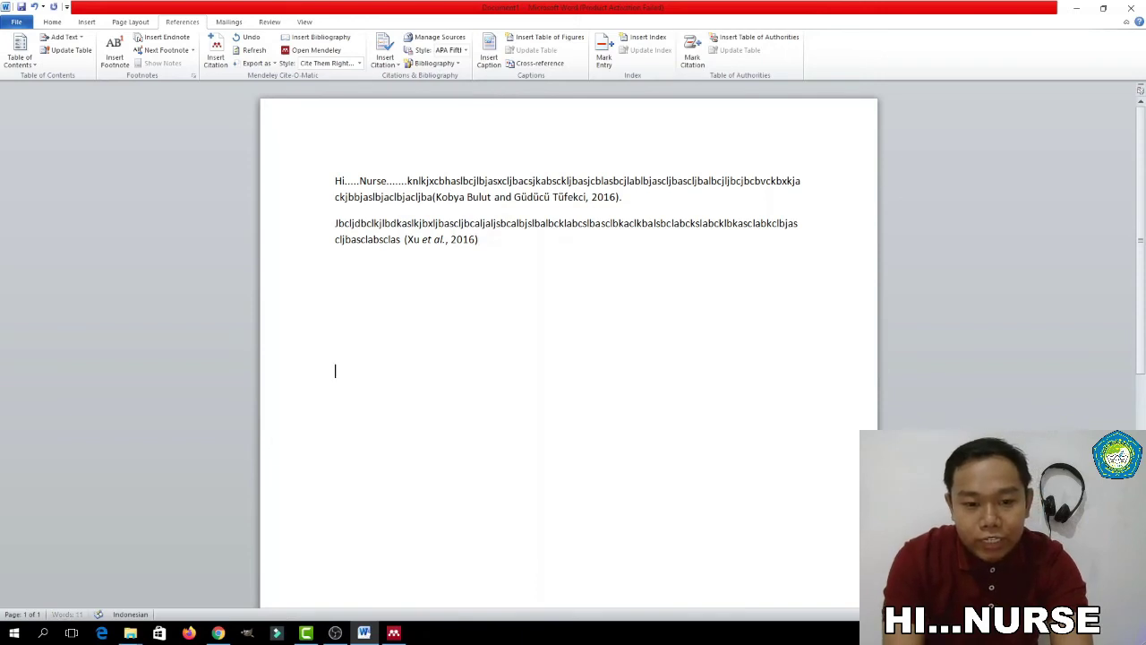
type("DAFTAR P")
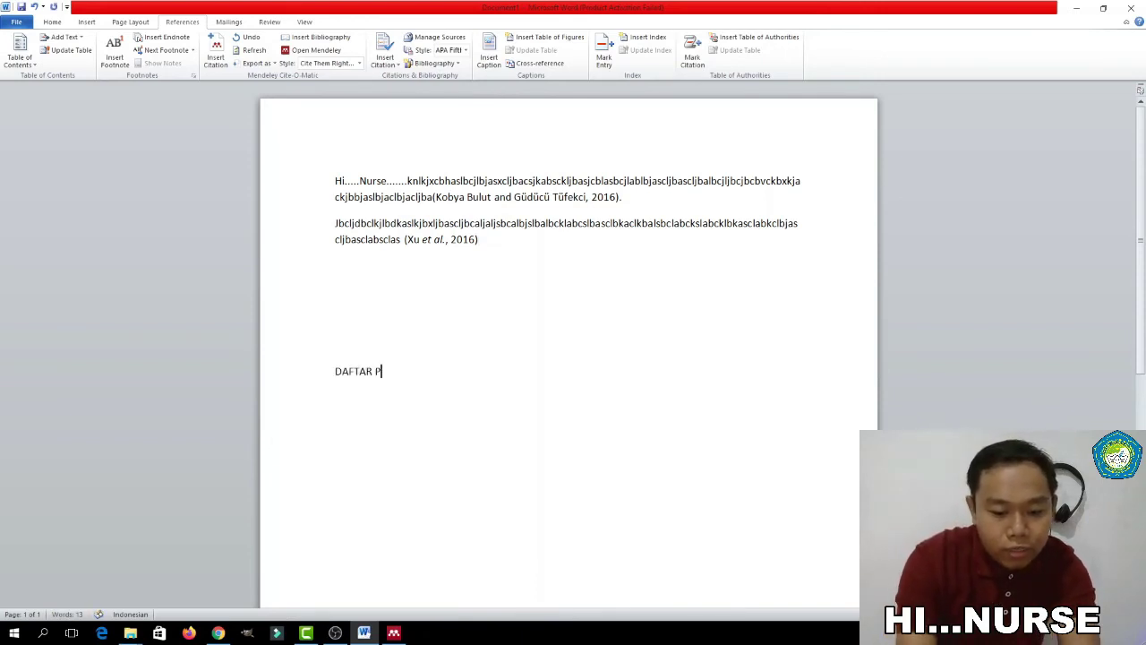
type("USTAKA")
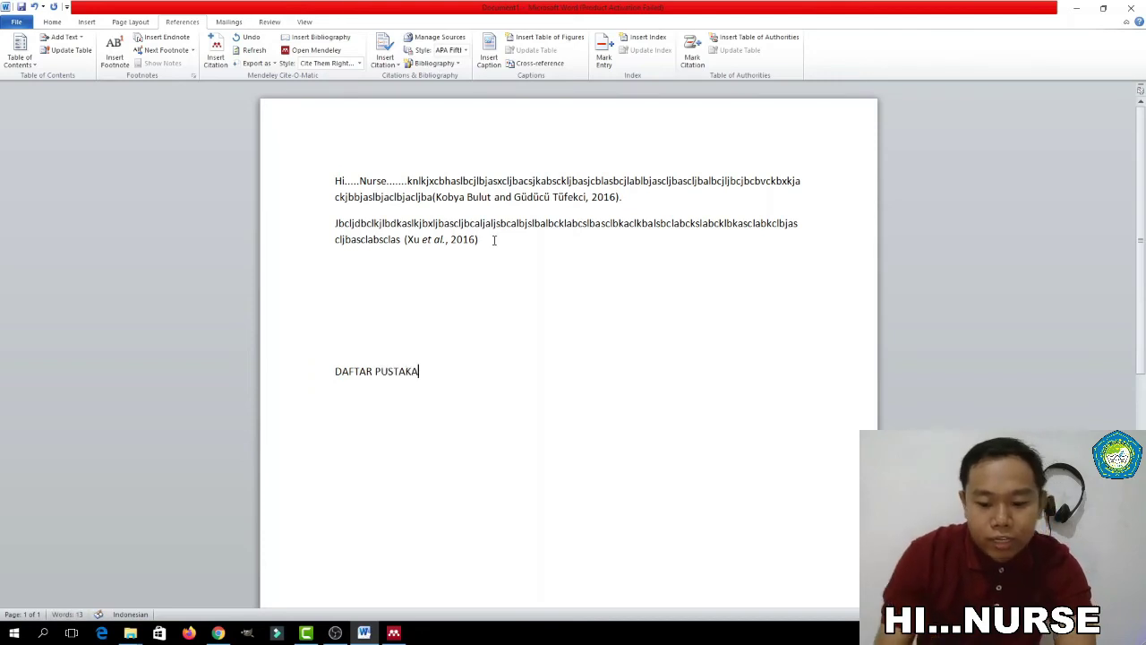
key("Return")
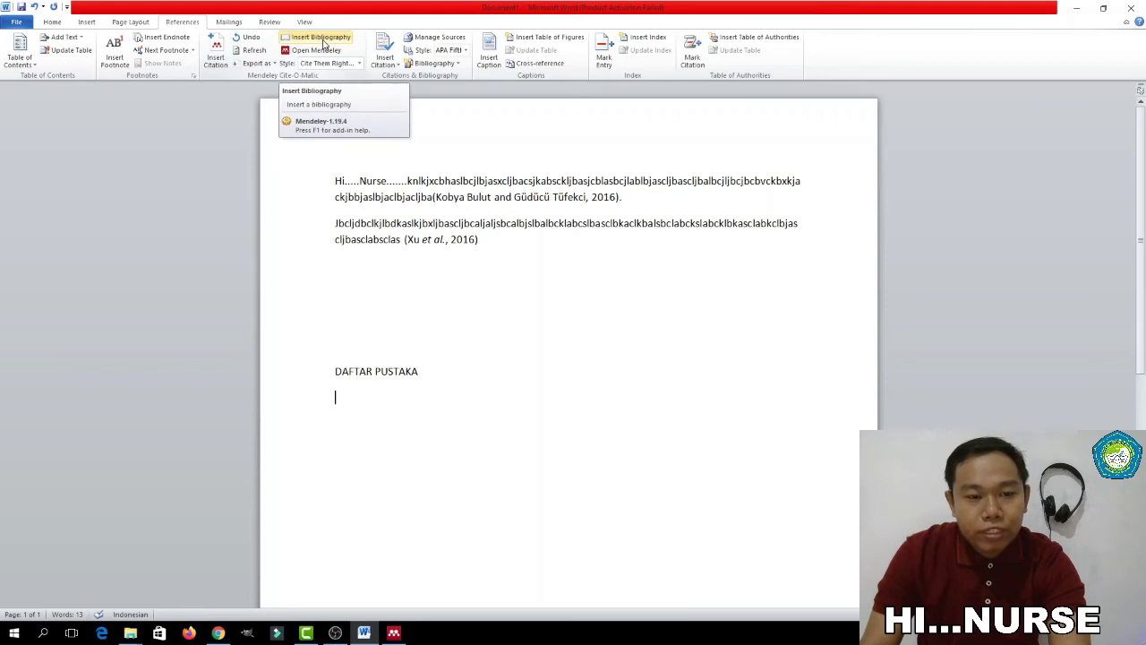
Insert the bibliography listing both 2016 honey references under DAFTAR PUSTAKA and review the entries
left_click(324, 42)
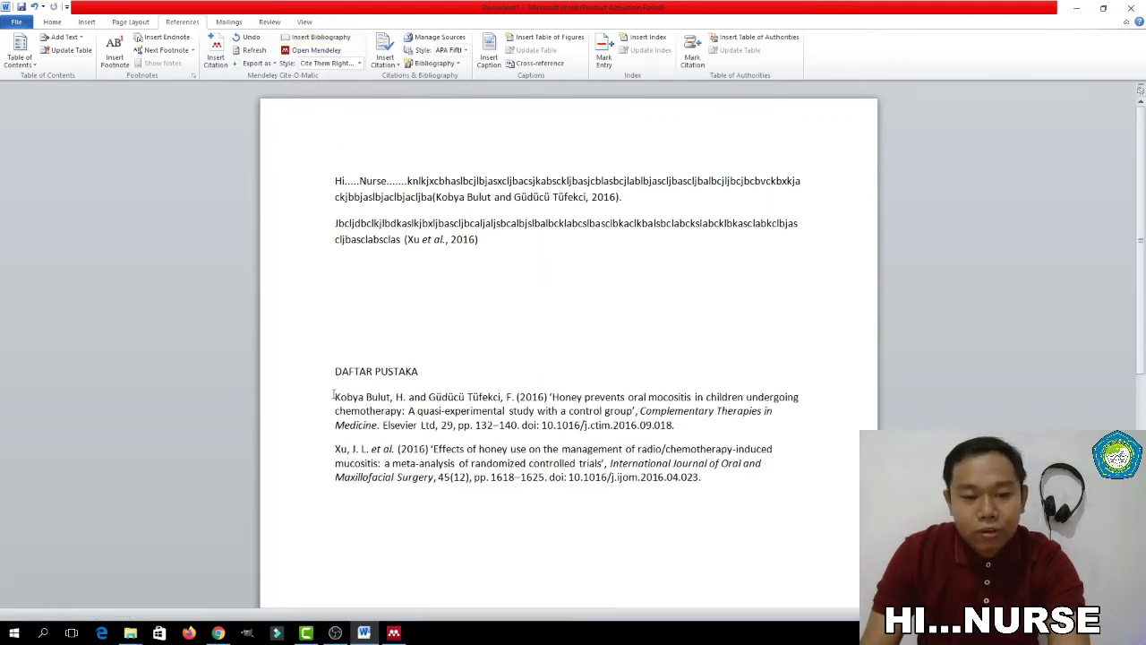
left_click_drag(334, 397, 695, 500)
left_click(695, 501)
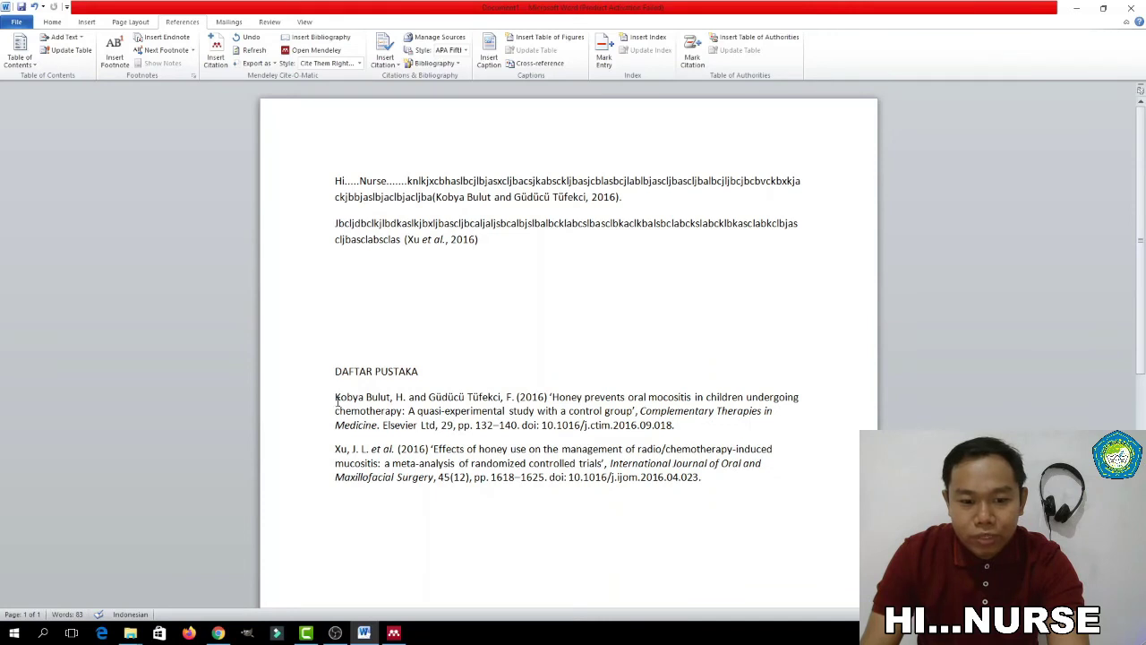
left_click_drag(335, 397, 704, 479)
left_click(500, 414)
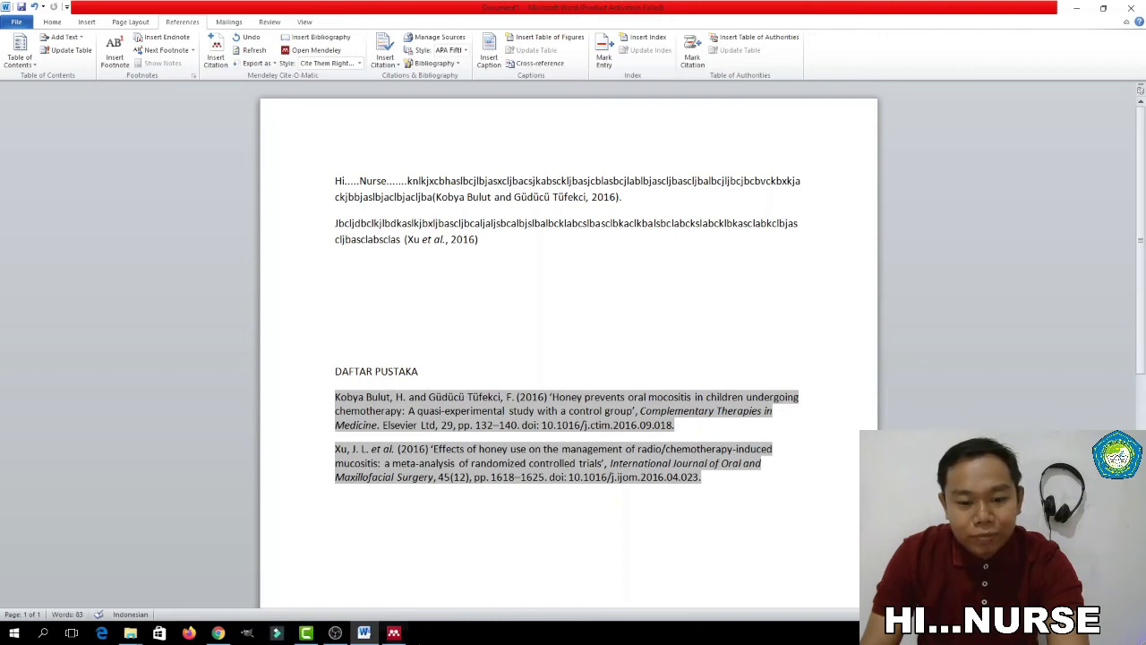
left_click(393, 633)
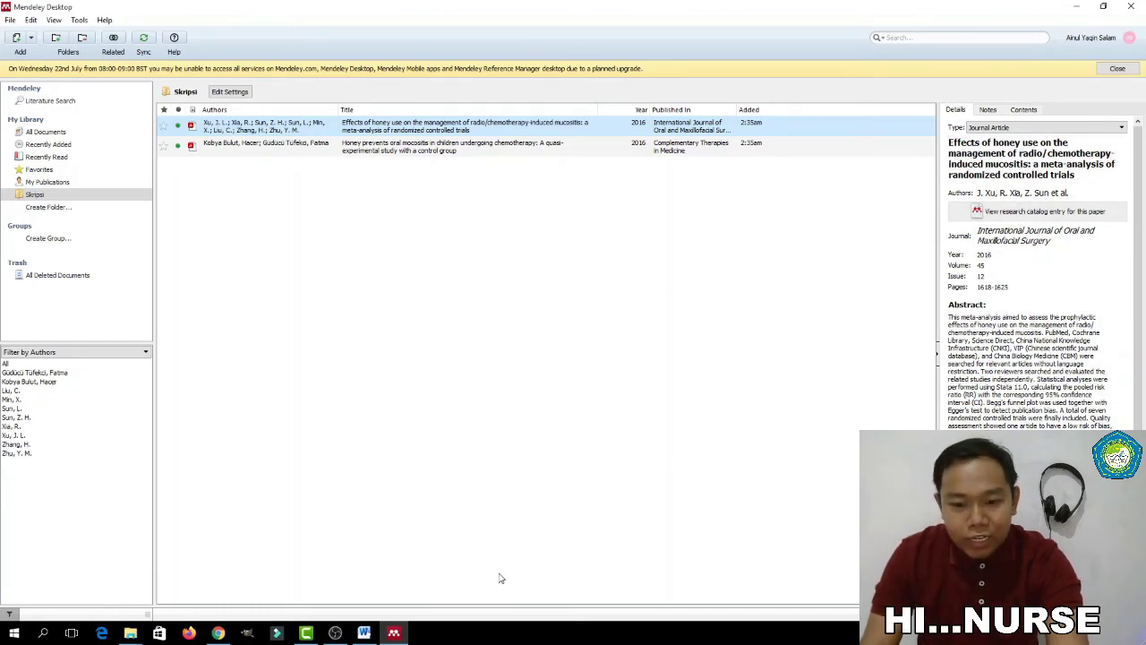
Check the two cited honey papers in the Skripsi folder, then open Mendeley's File menu
left_click(364, 632)
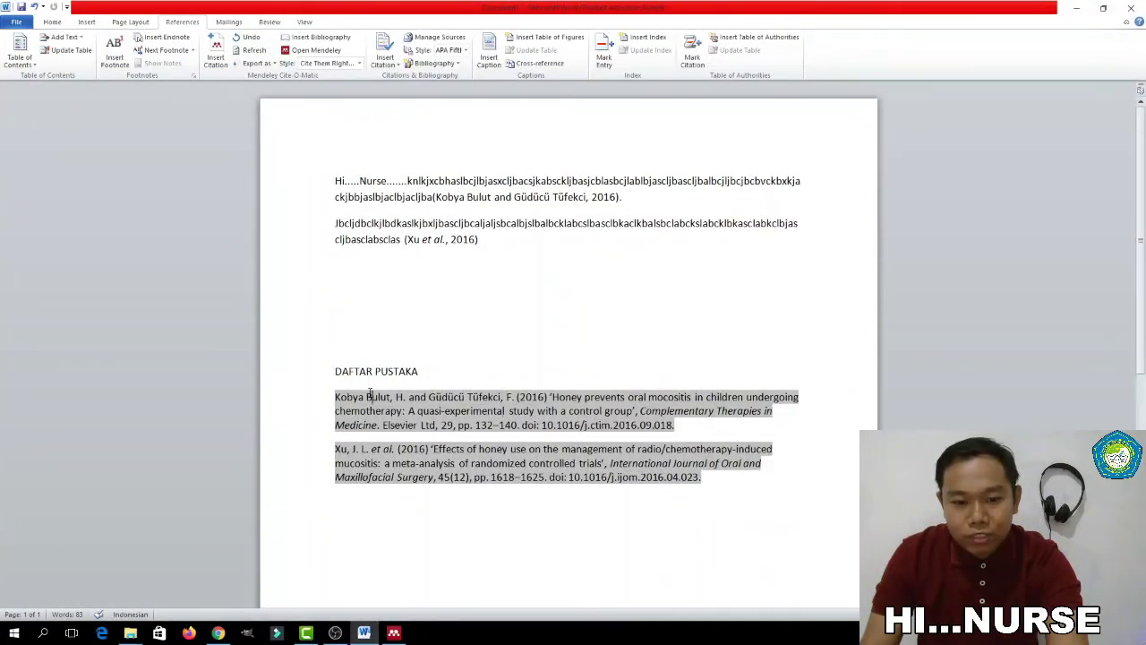
left_click(394, 632)
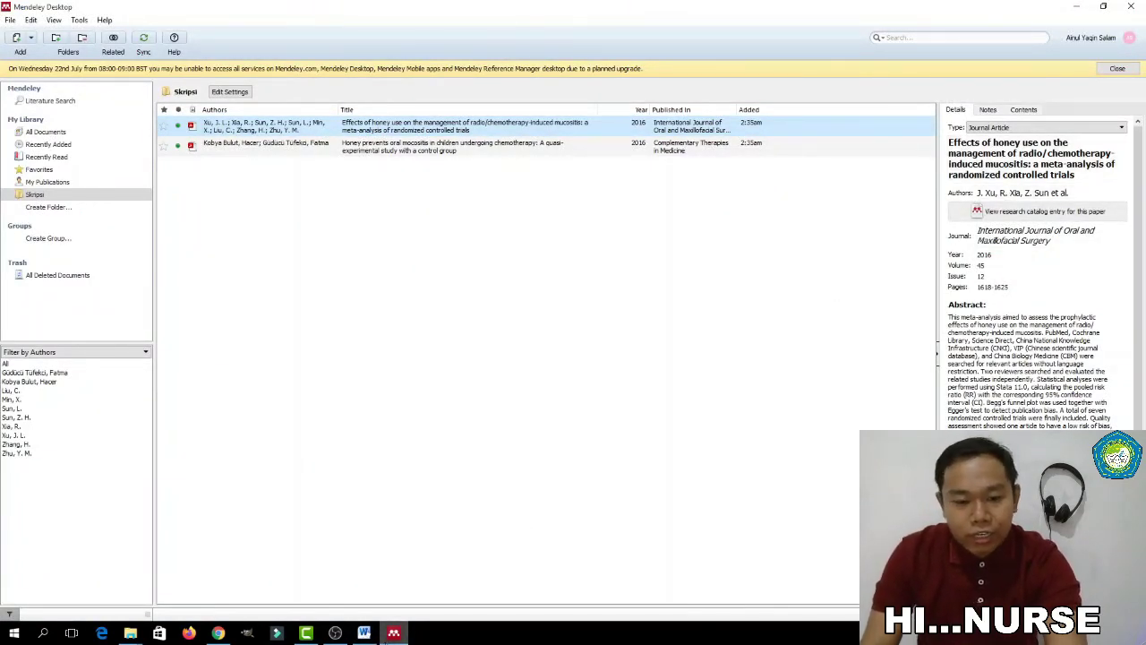
left_click(418, 223)
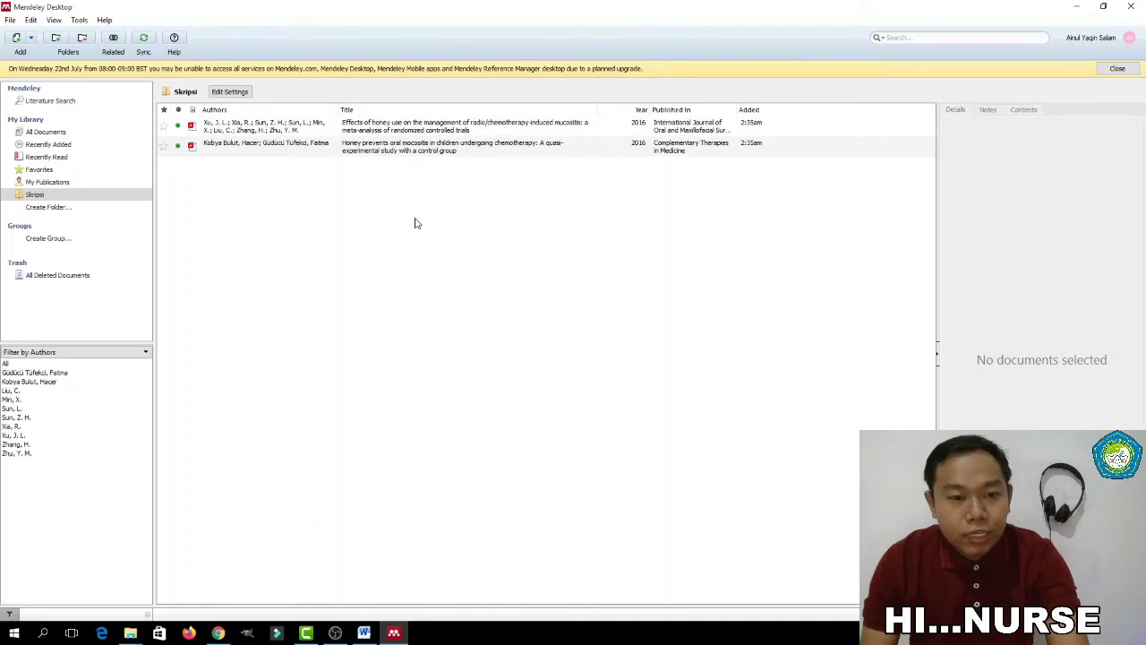
left_click(403, 150)
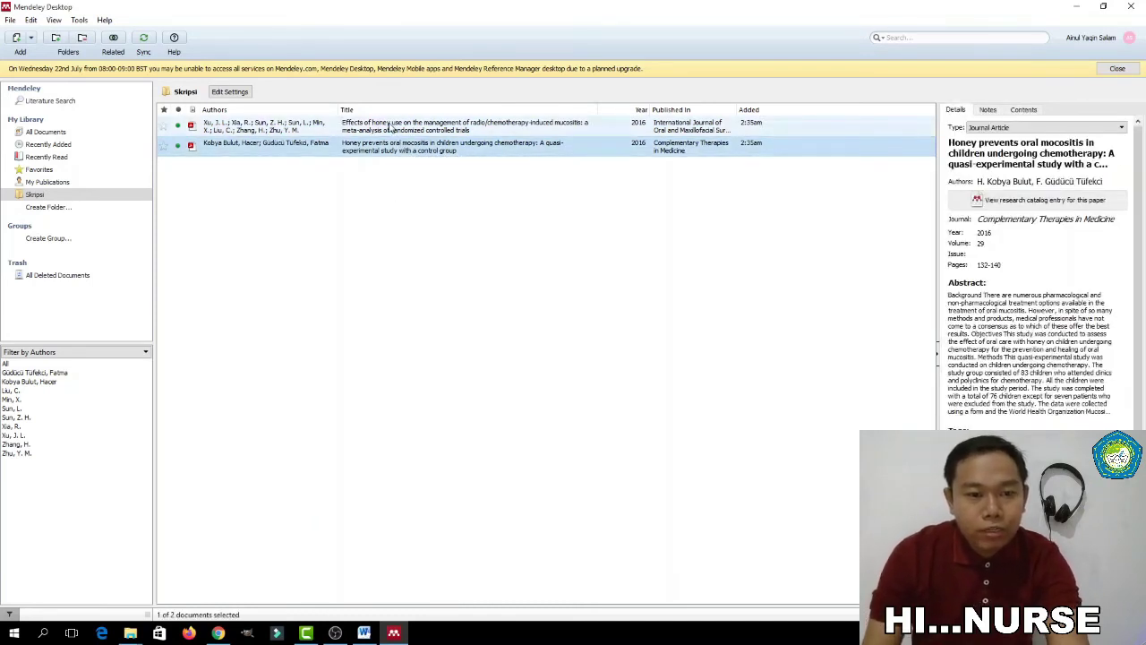
left_click(391, 127)
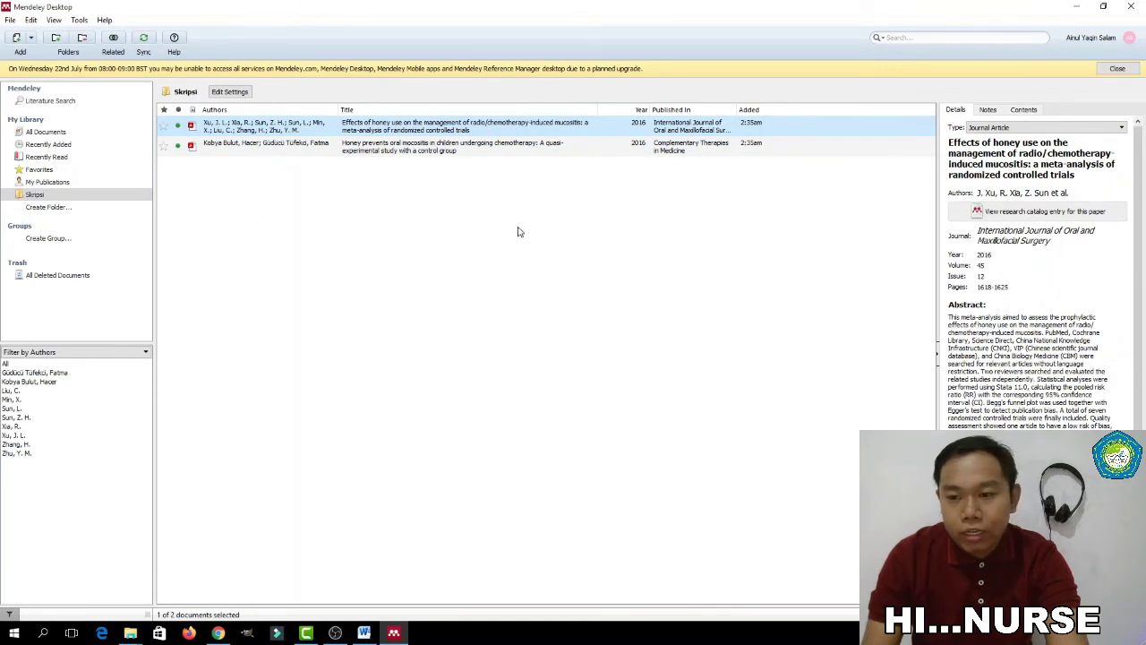
right_click(383, 154)
left_click(384, 154)
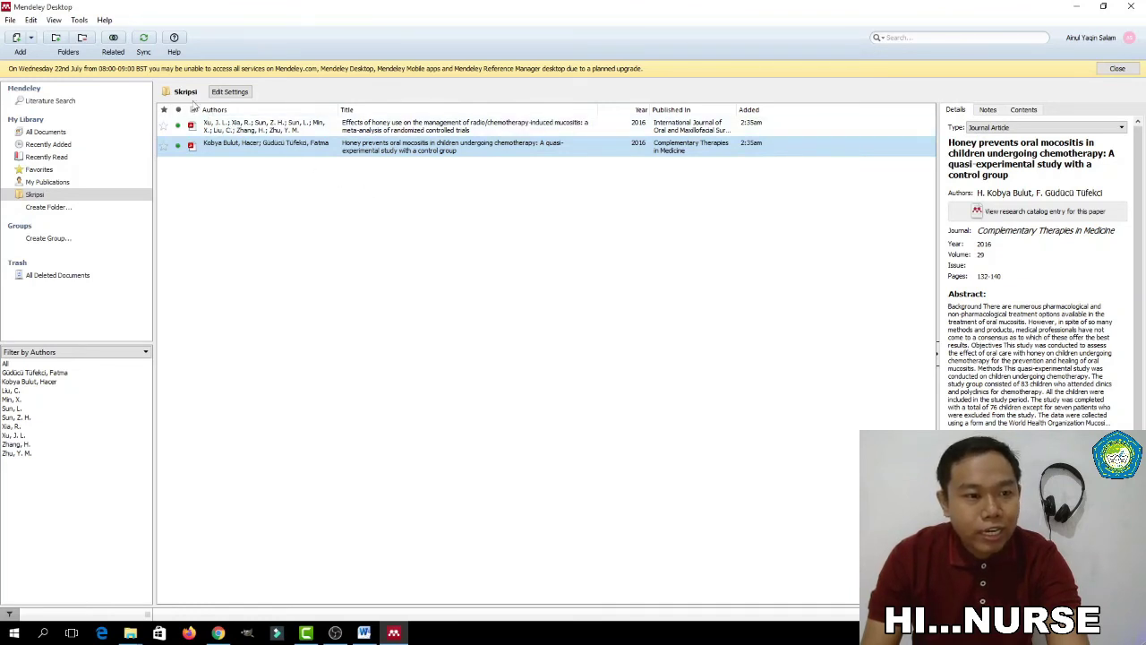
left_click(10, 20)
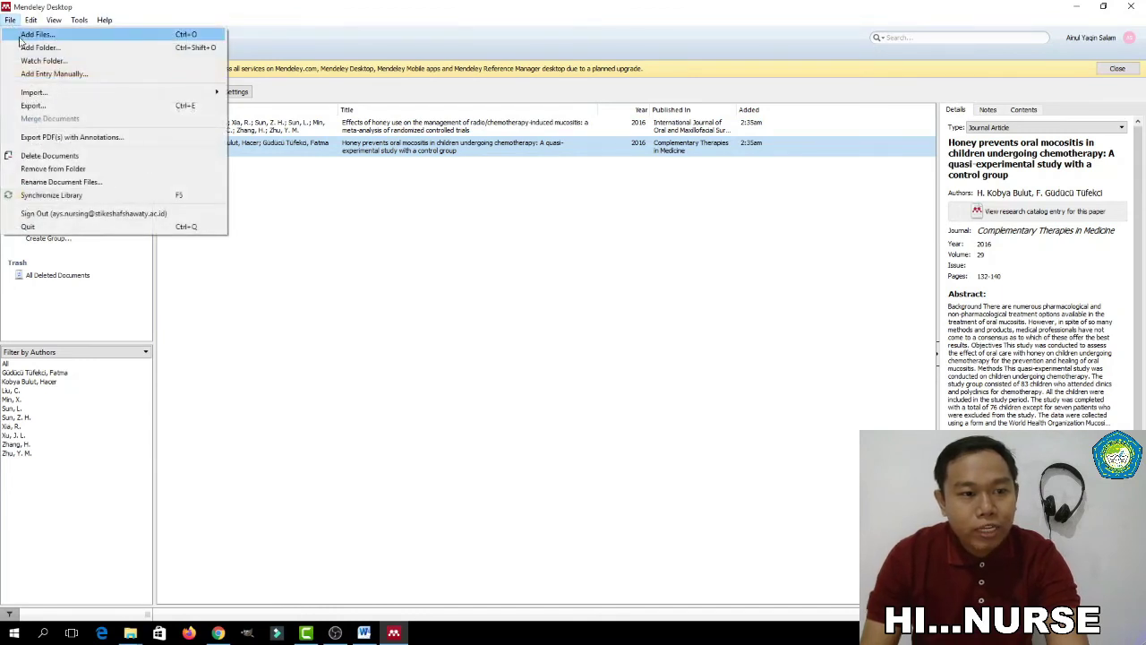
Start a manual Book entry titled 'Farmakologi dan terapi' via Add Entry Manually
left_click(49, 74)
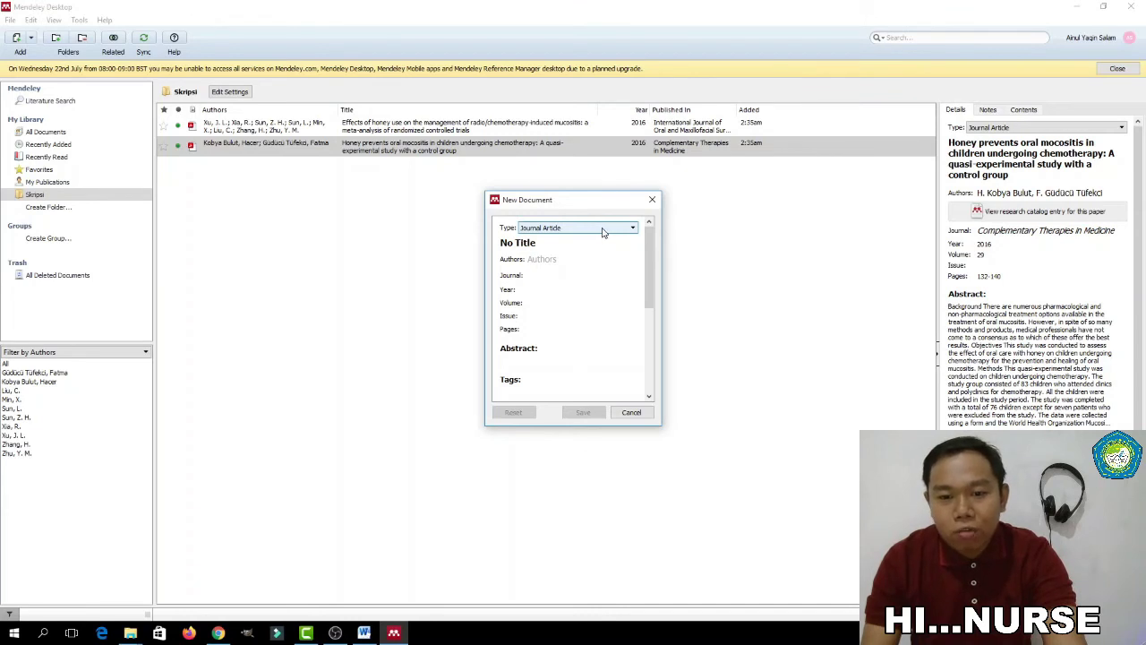
left_click(602, 232)
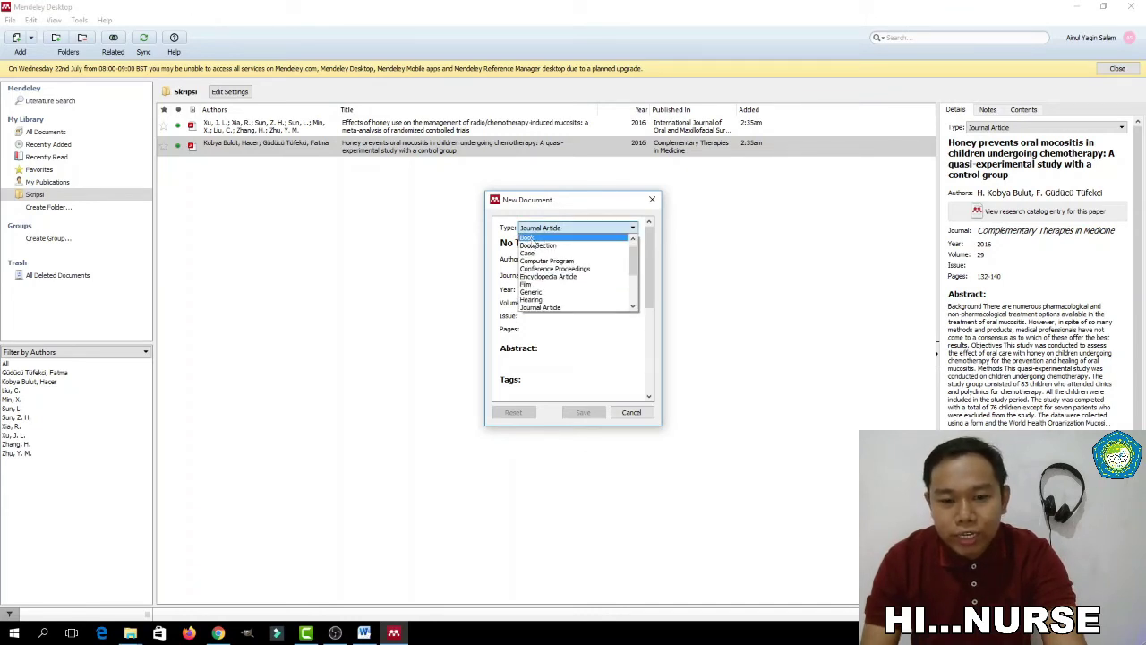
left_click(532, 238)
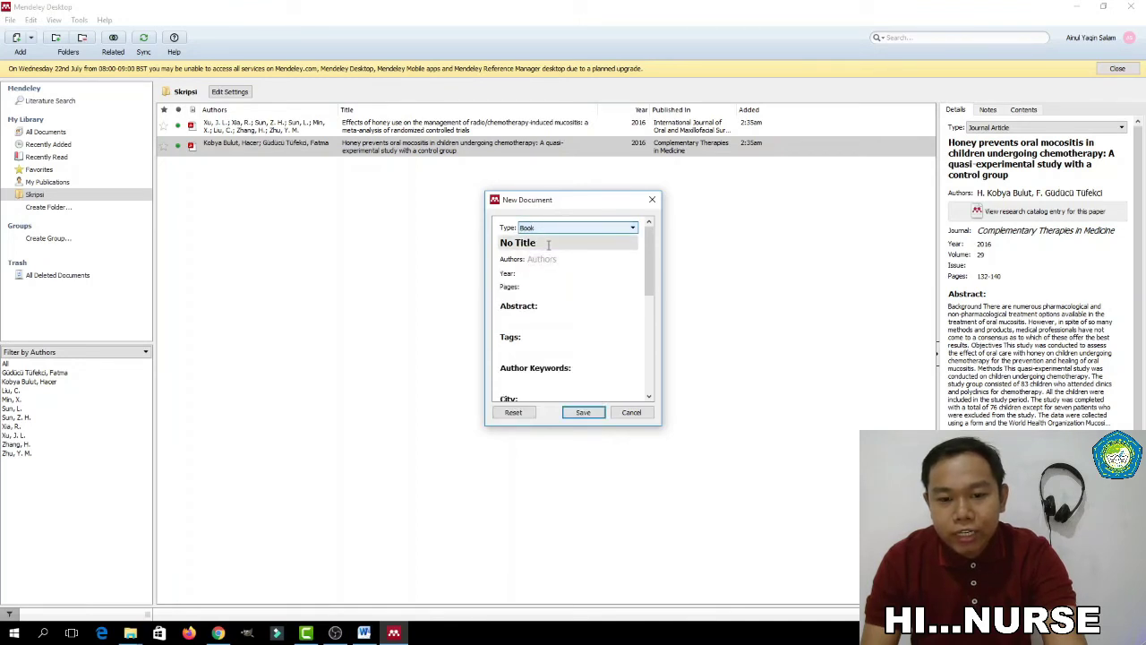
left_click_drag(544, 245, 492, 243)
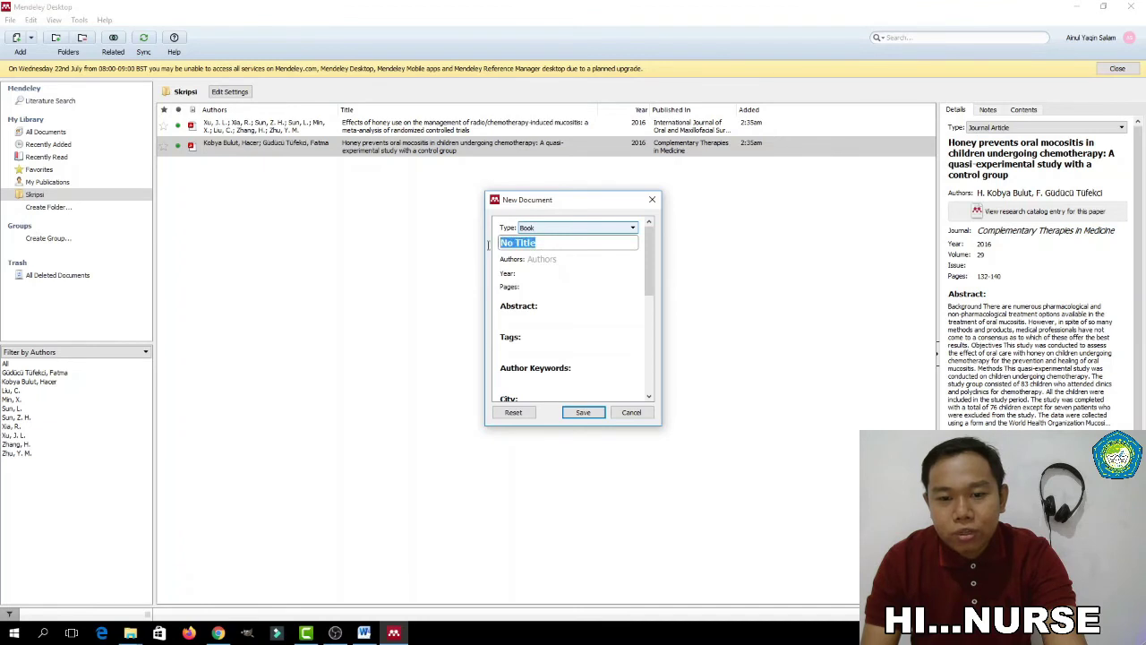
type("Farmakolo")
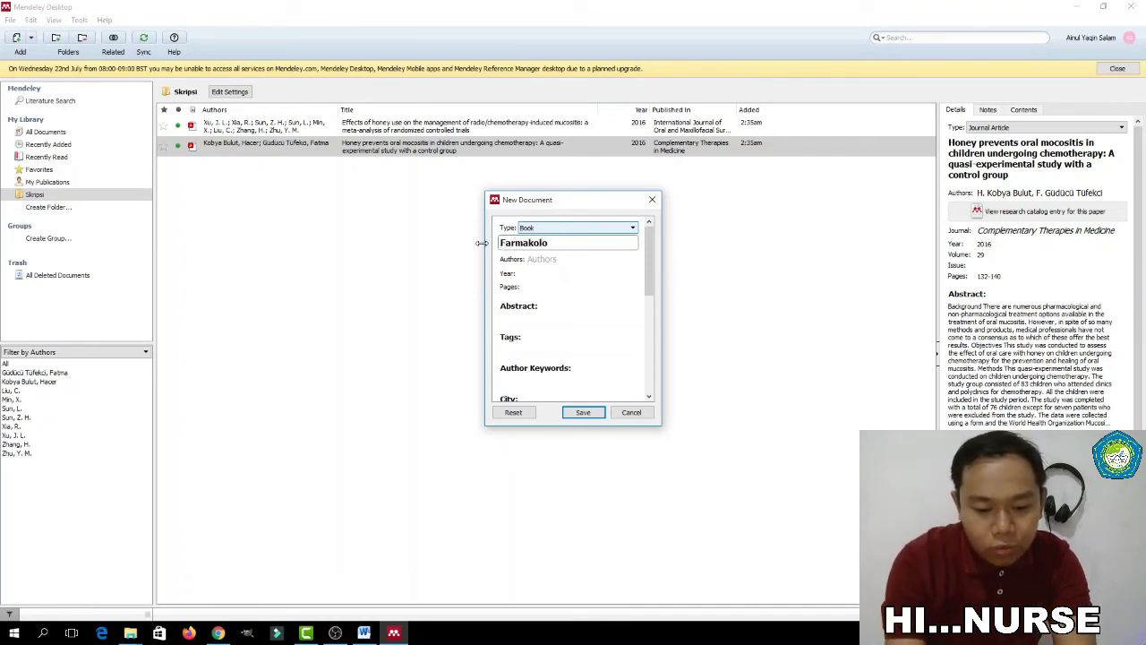
type("gi dan terapi")
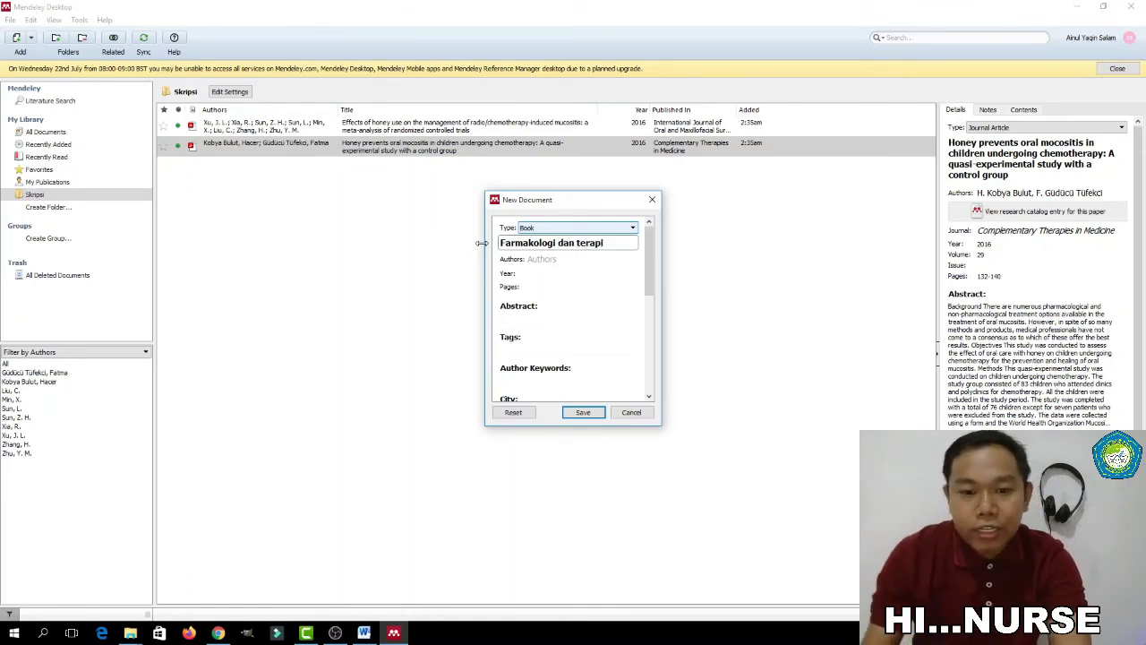
left_click(548, 260)
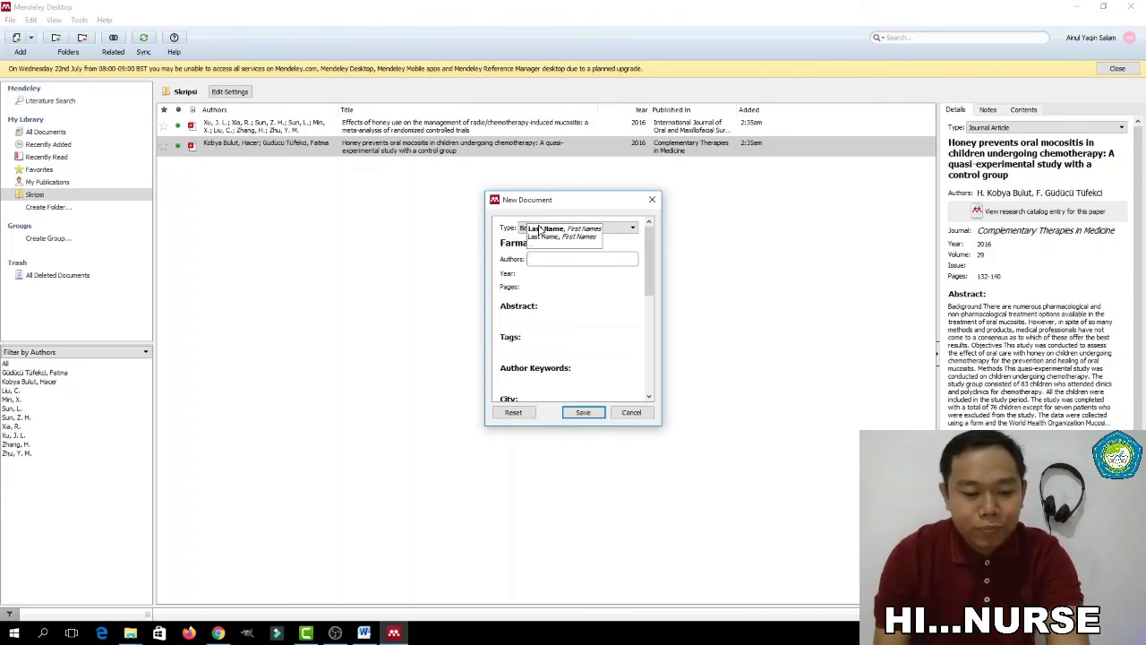
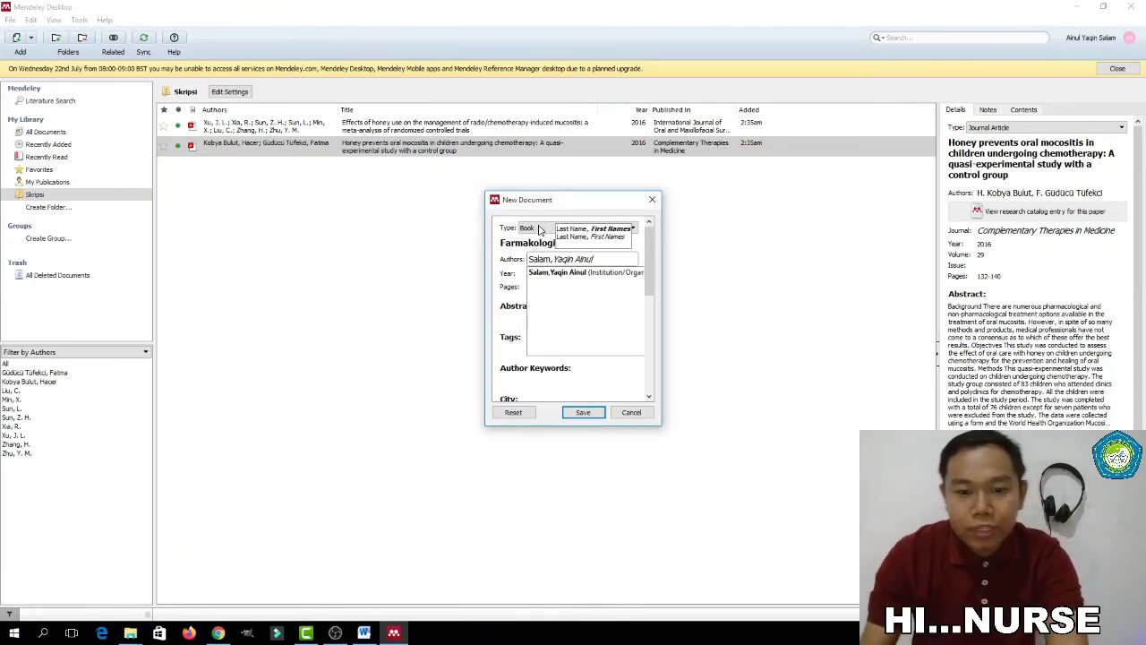
Enter the book's author, year 2020 and pages 23-29
left_click(529, 276)
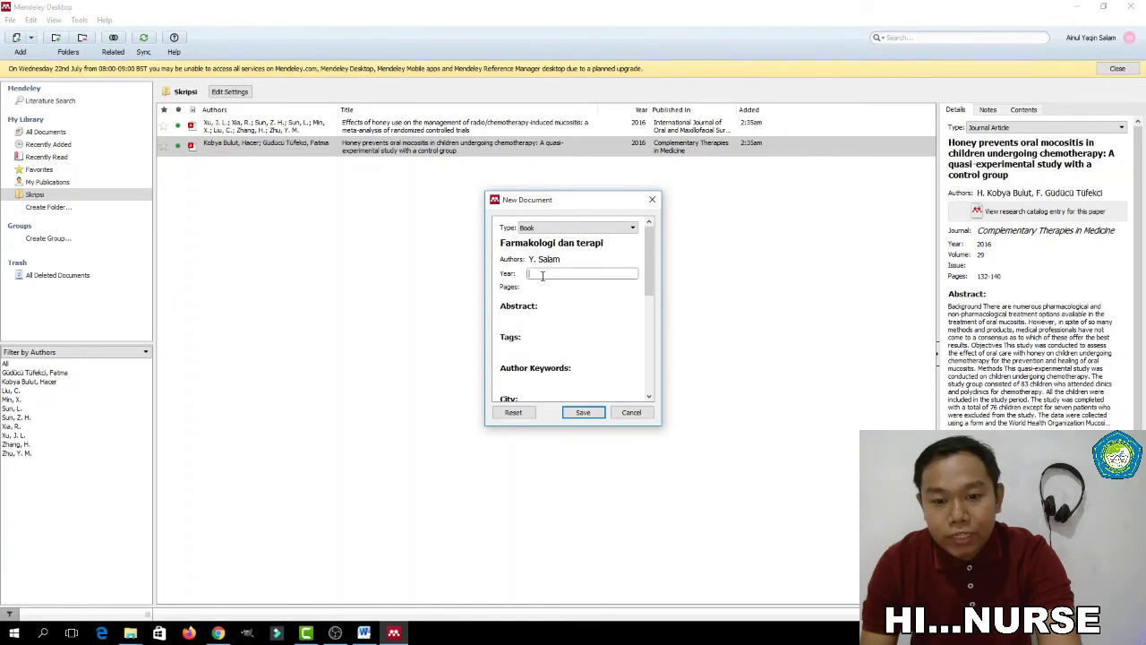
type("2020")
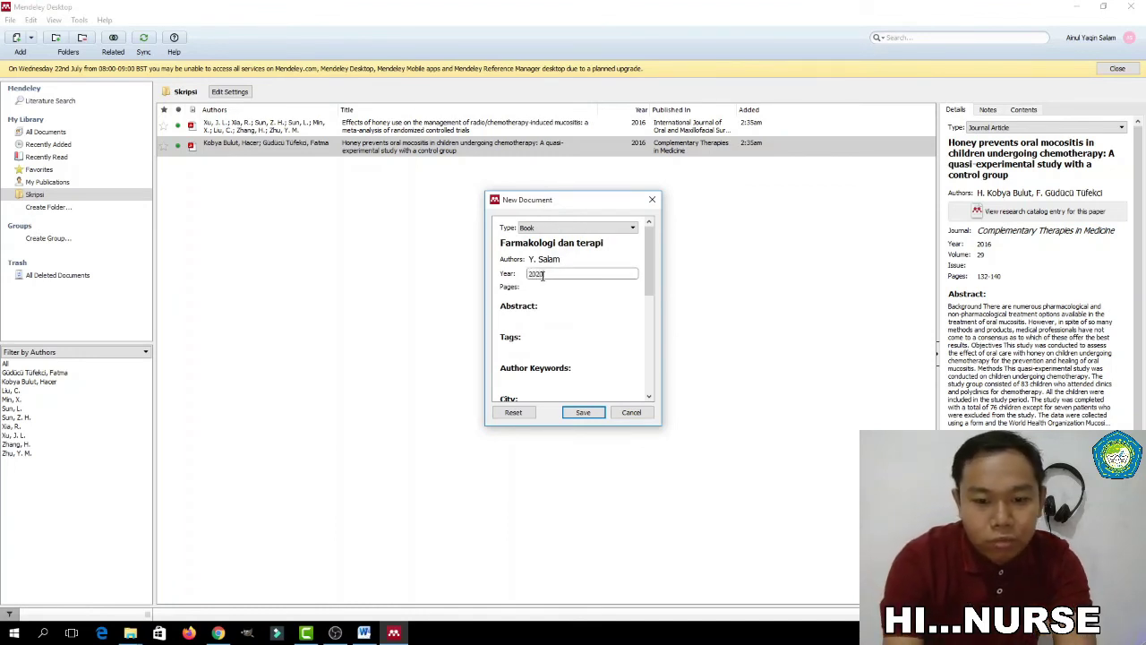
left_click(544, 287)
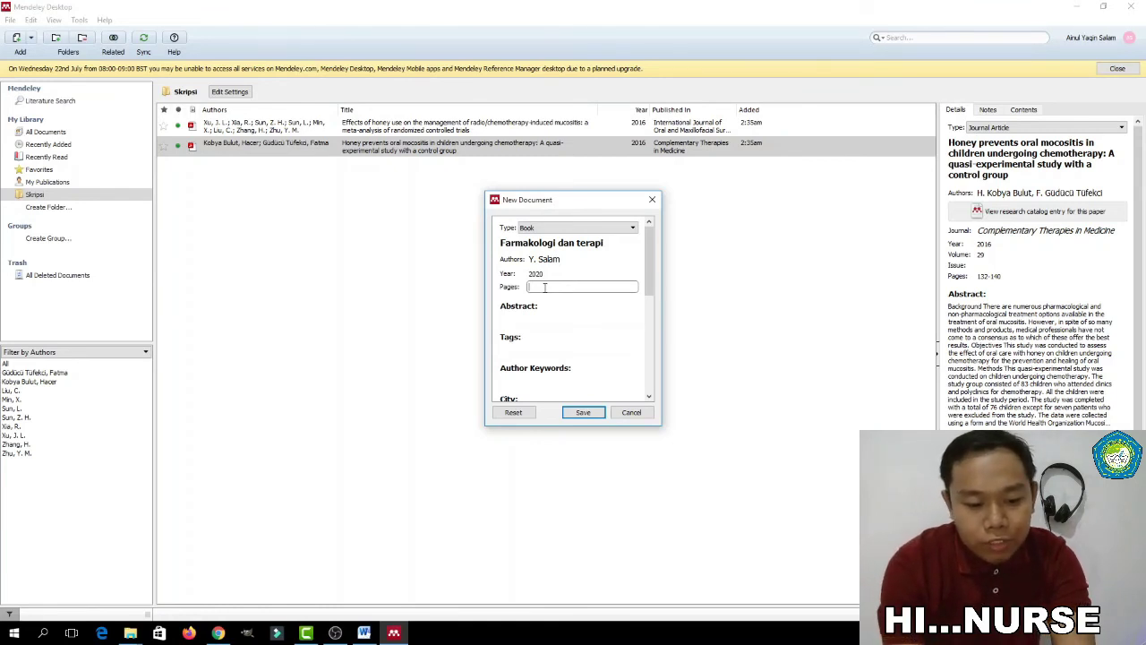
type("23-29")
Fill in city Jakarta, edition 5 and publisher EGC, then save the book entry
left_click(543, 319)
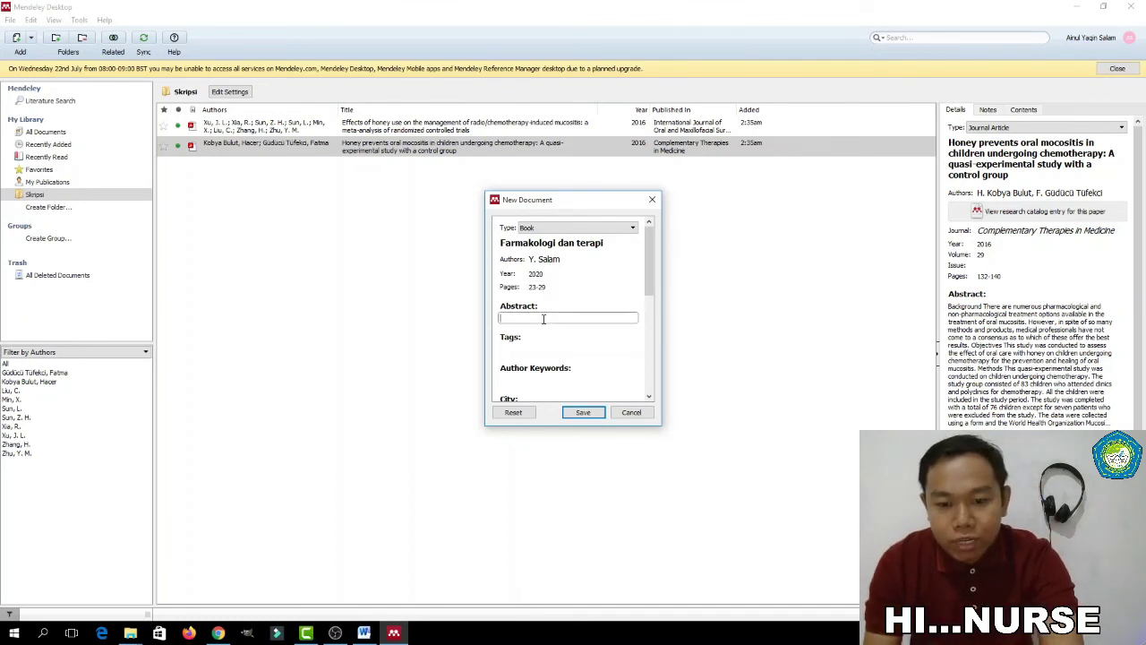
left_click(537, 348)
scroll(545, 365, "down", 1)
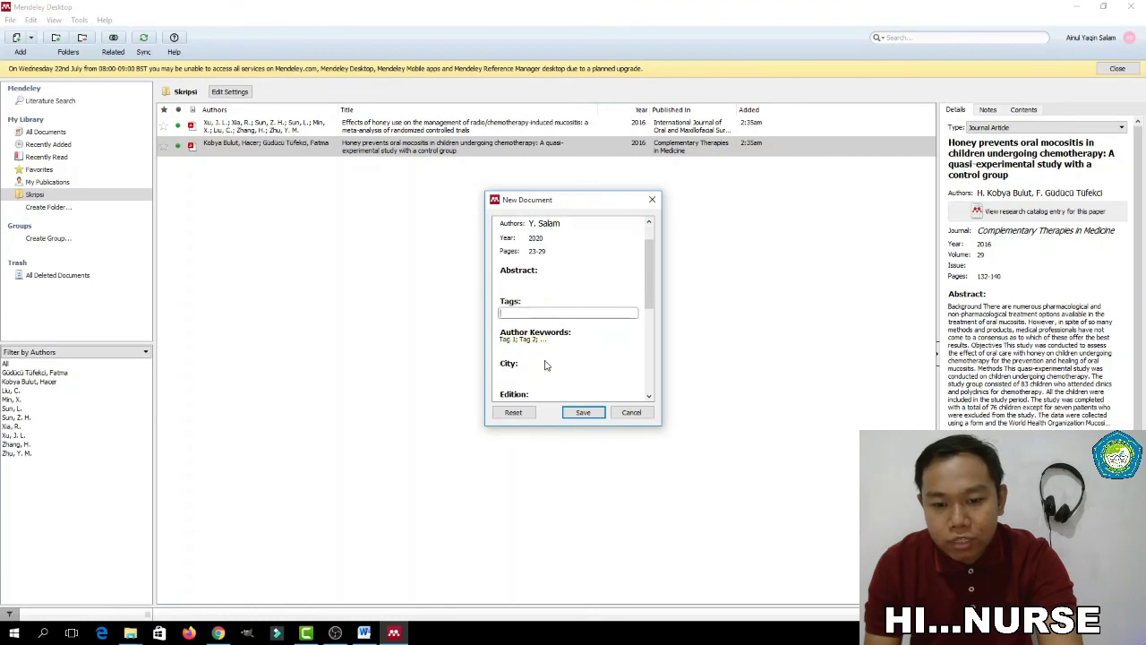
left_click(547, 340)
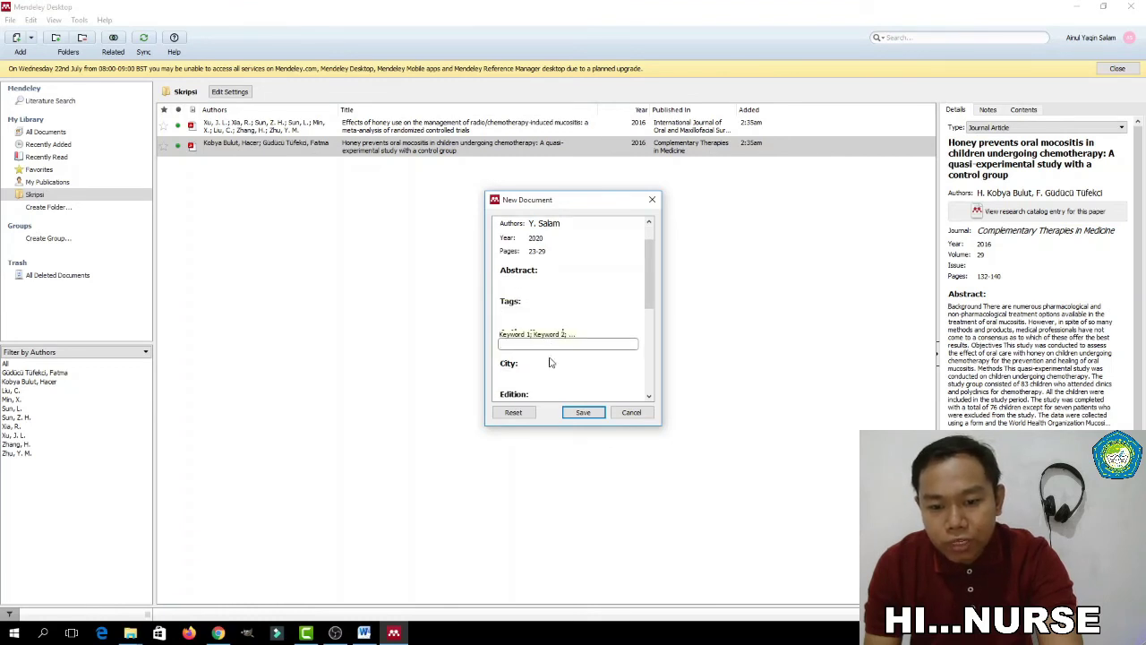
scroll(551, 362, "down", 1)
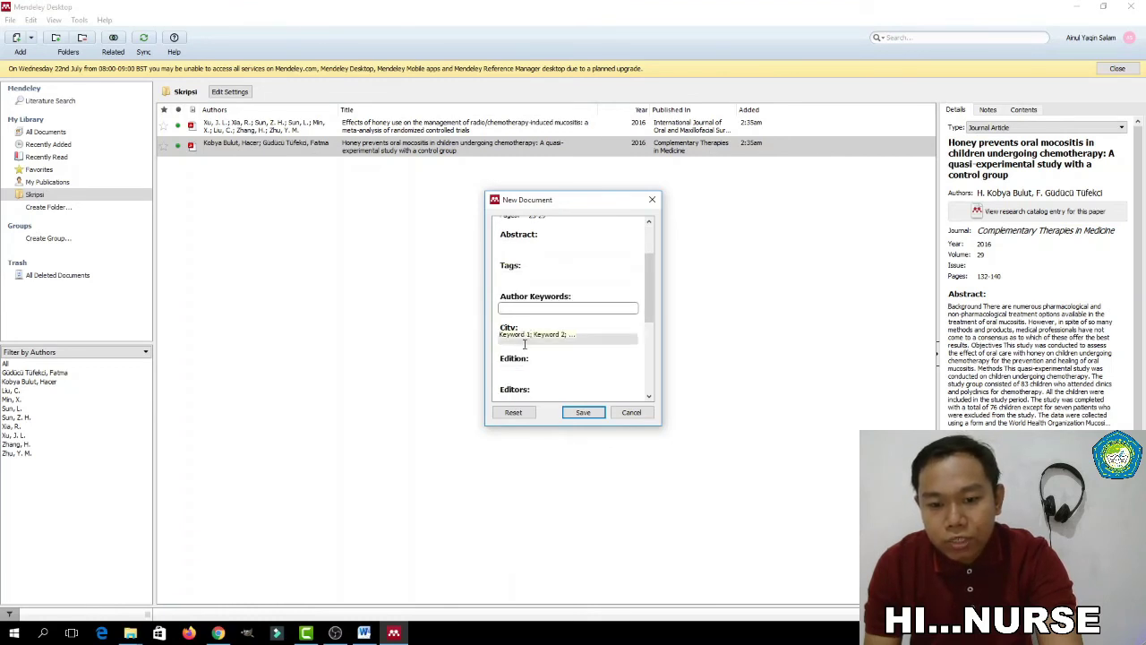
left_click(532, 342)
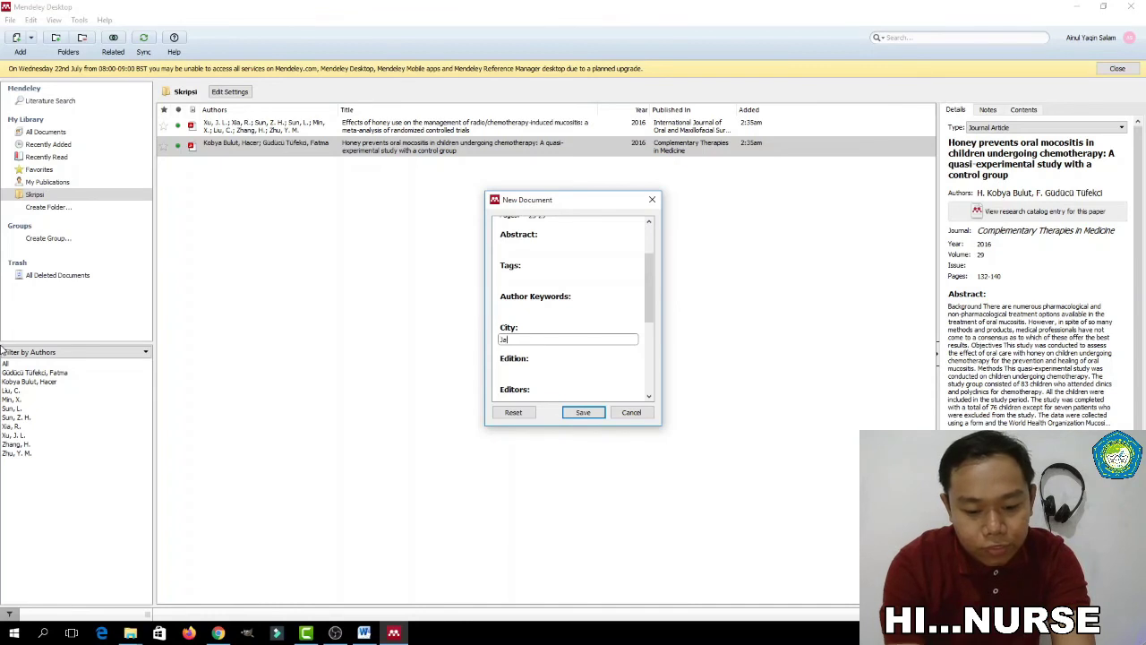
type("ta")
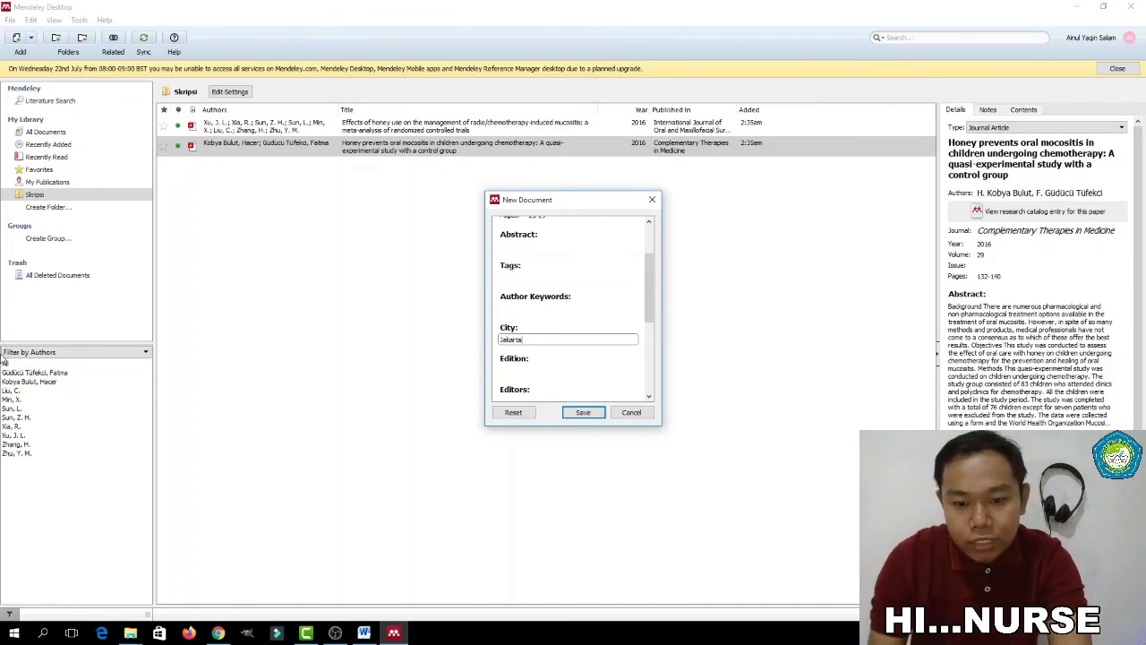
left_click(557, 371)
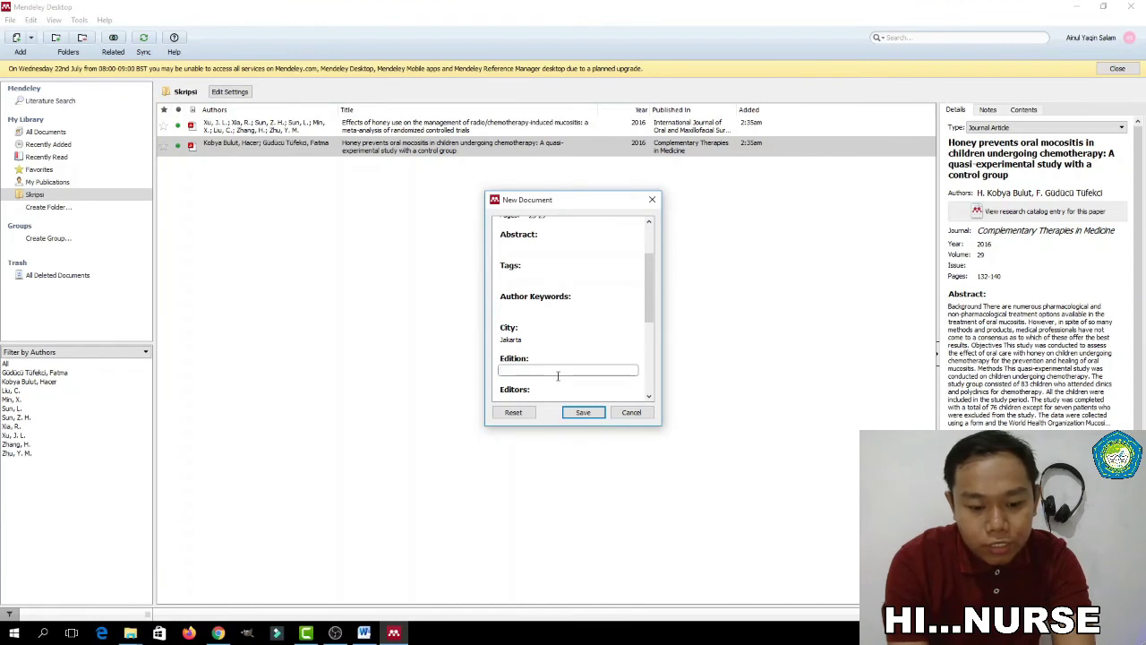
scroll(557, 376, "down", 1)
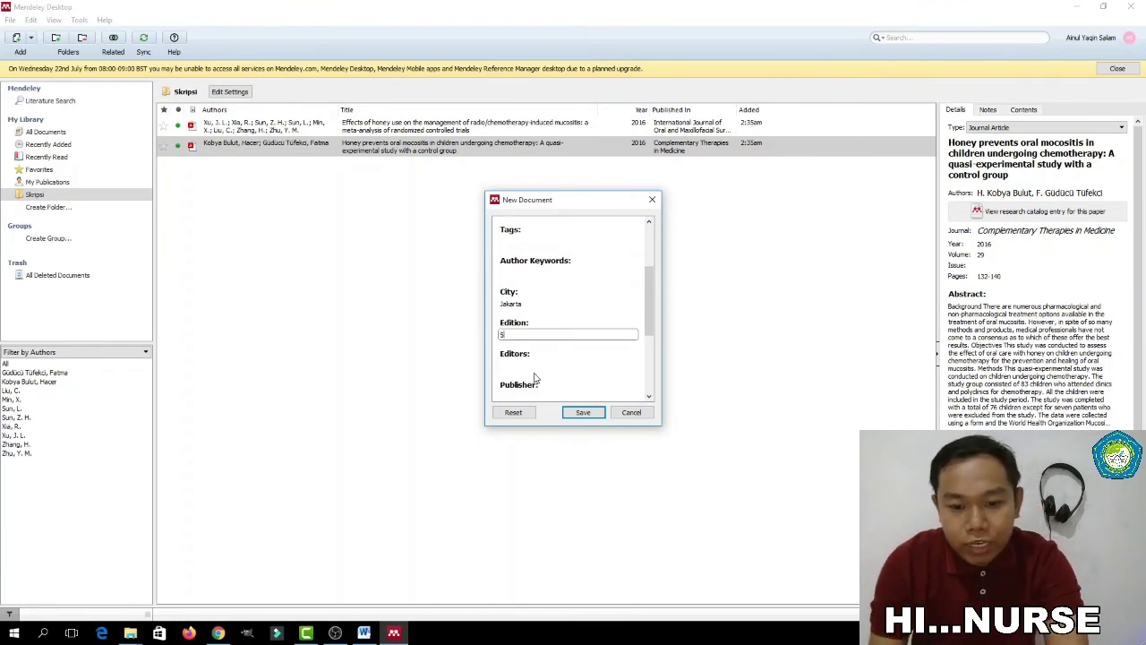
scroll(532, 387, "down", 1)
left_click(528, 359)
type("E")
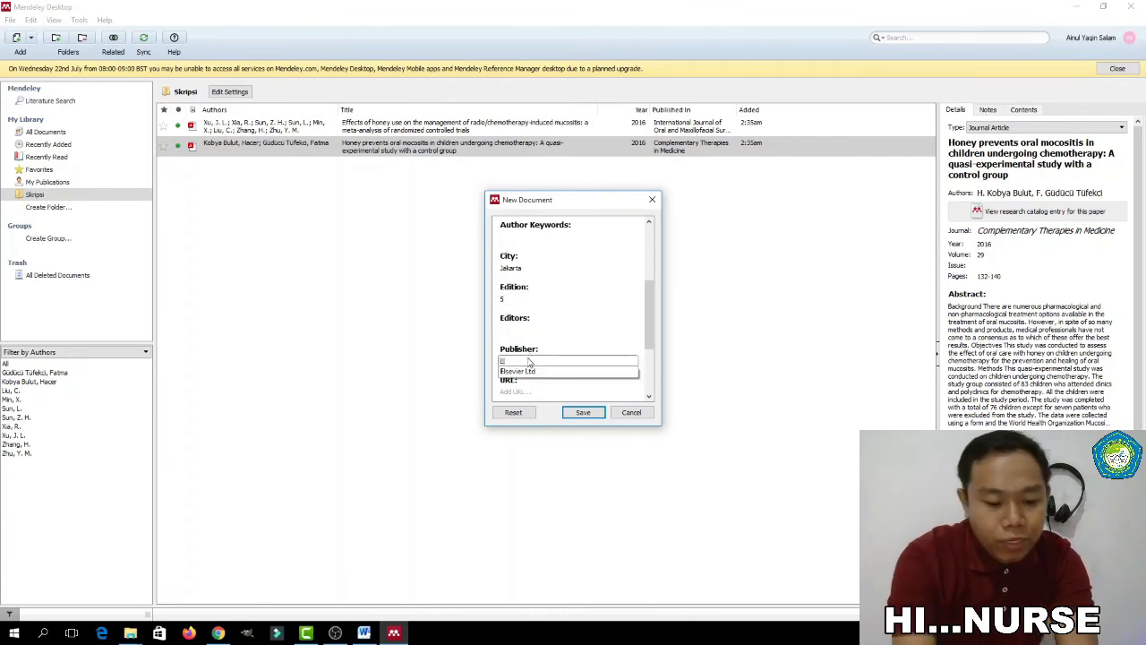
type("GC")
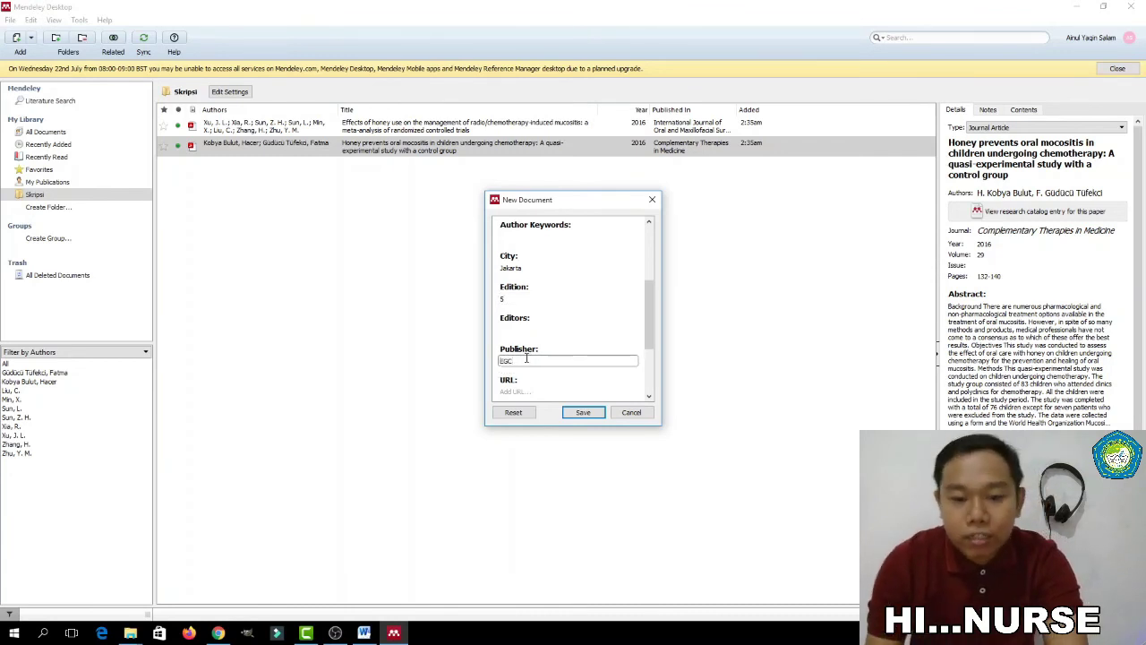
scroll(528, 358, "down", 1)
scroll(529, 353, "down", 2)
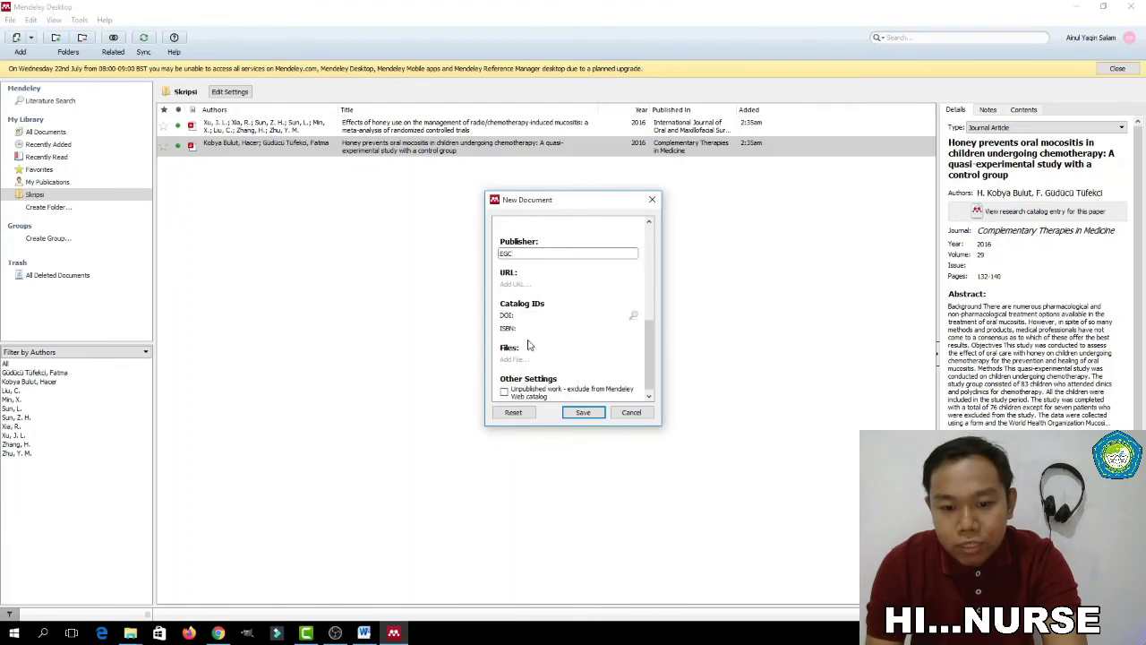
scroll(533, 363, "down", 1)
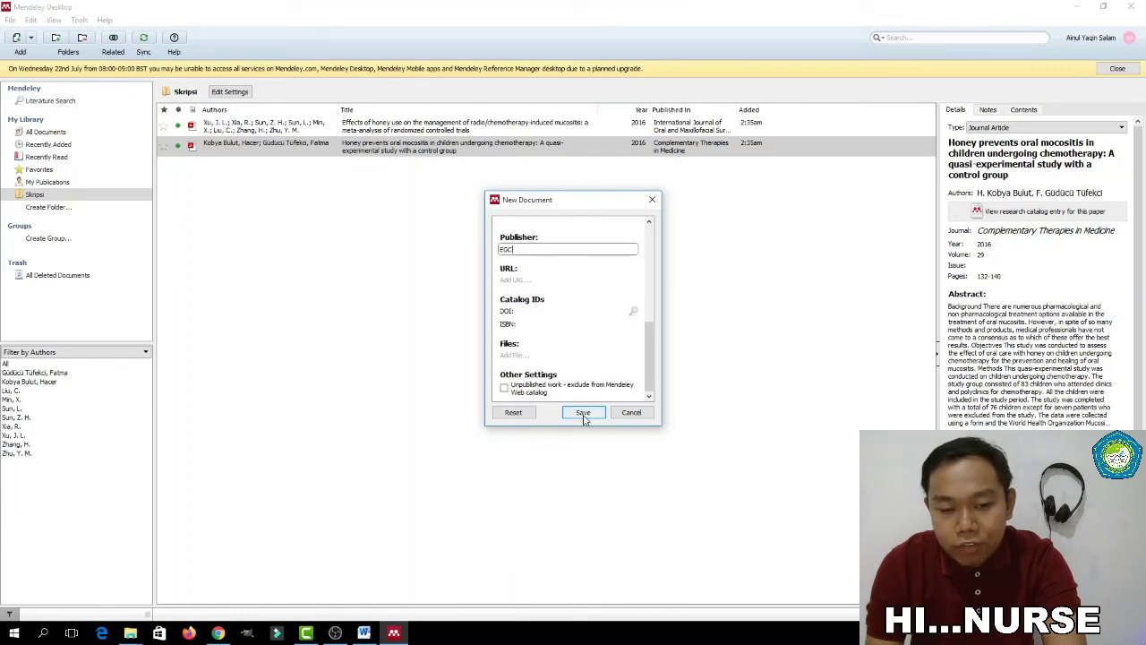
left_click(583, 415)
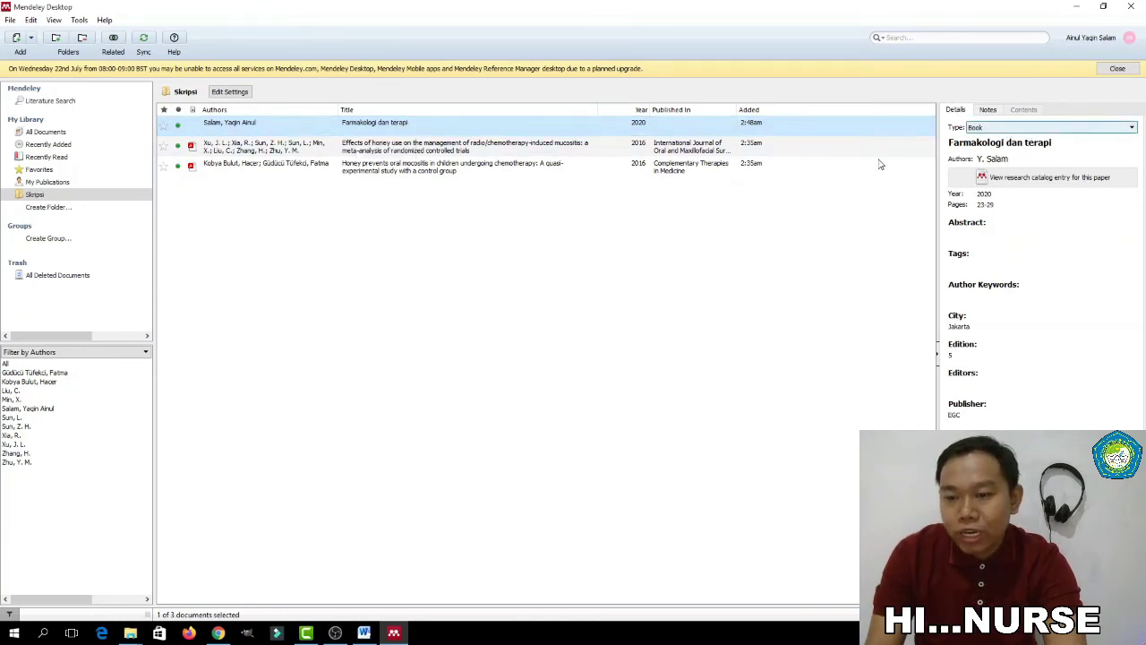
Back in Word, start a new third paragraph of placeholder text after the (Xu et al., 2016) citation
left_click(364, 633)
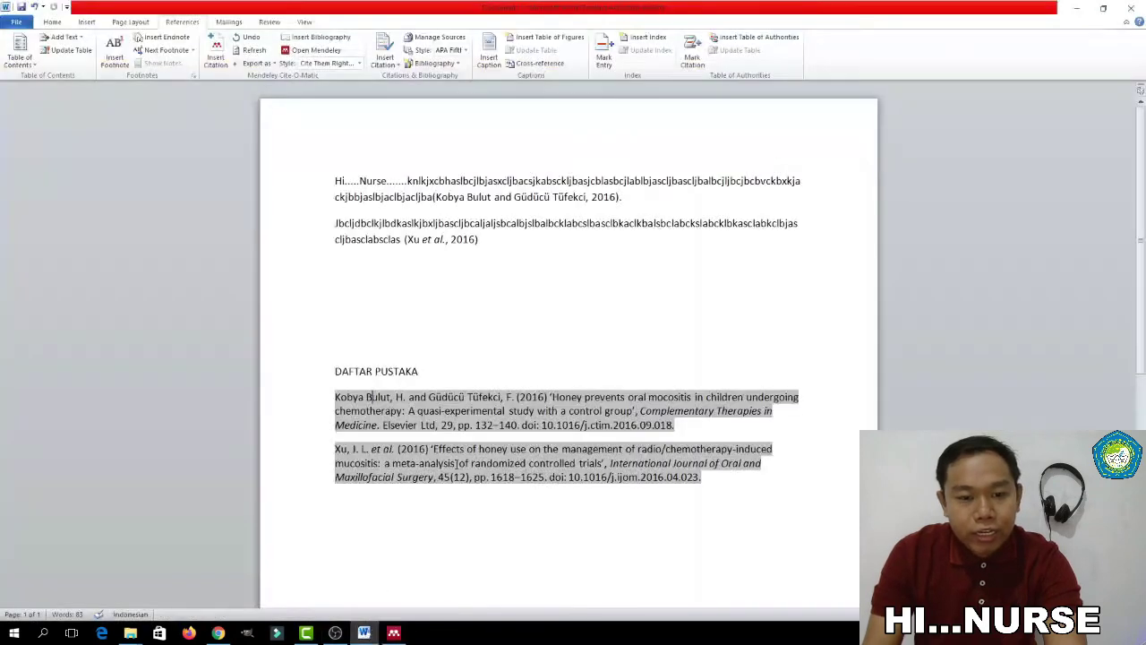
left_click(484, 240)
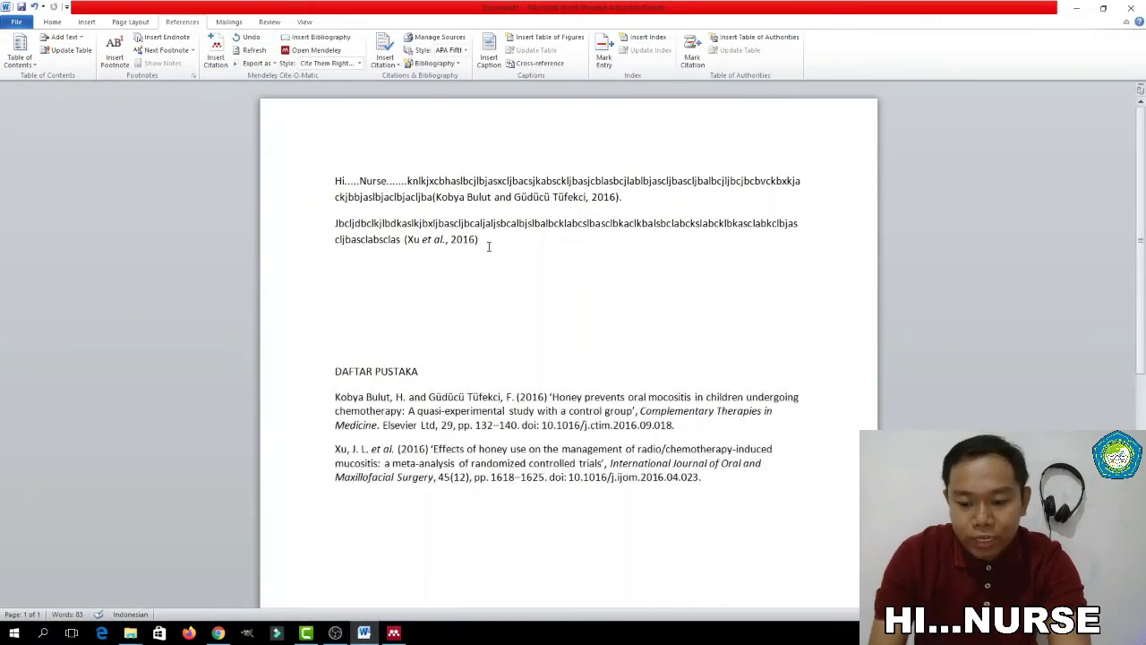
key("Return")
type("Kcvndsklcndksncksdncknsd;kcn;ksn")
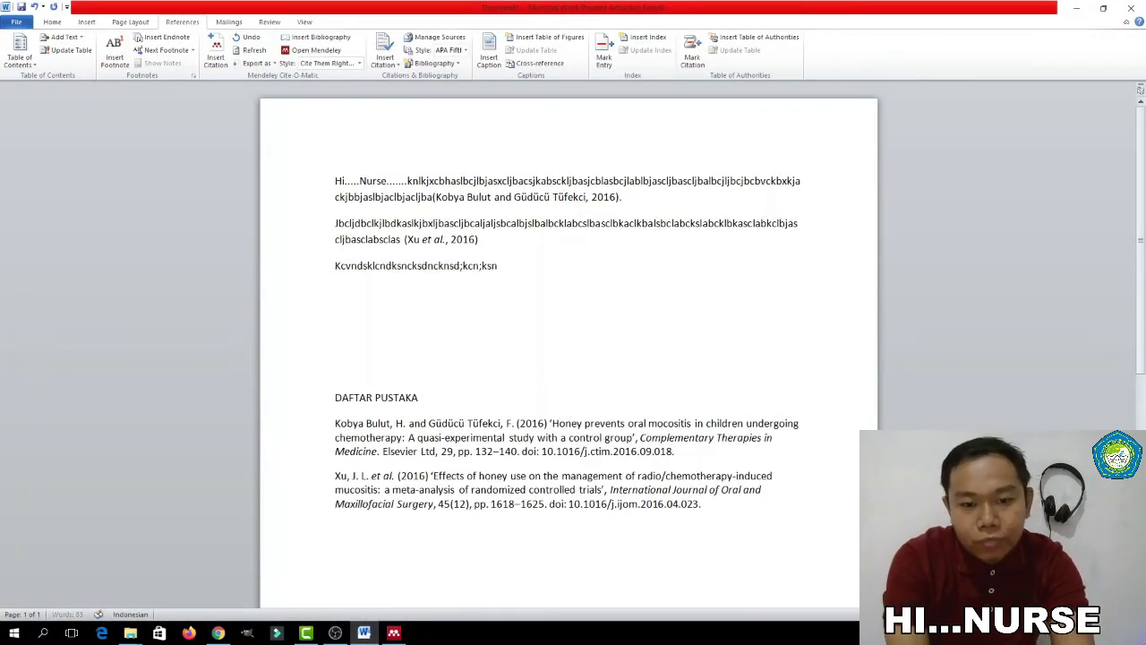
type("c;knsdlkcnsdghfljsbdc;lkjbdso;cb;jsbcd;jbs;jbc;ljsdb")
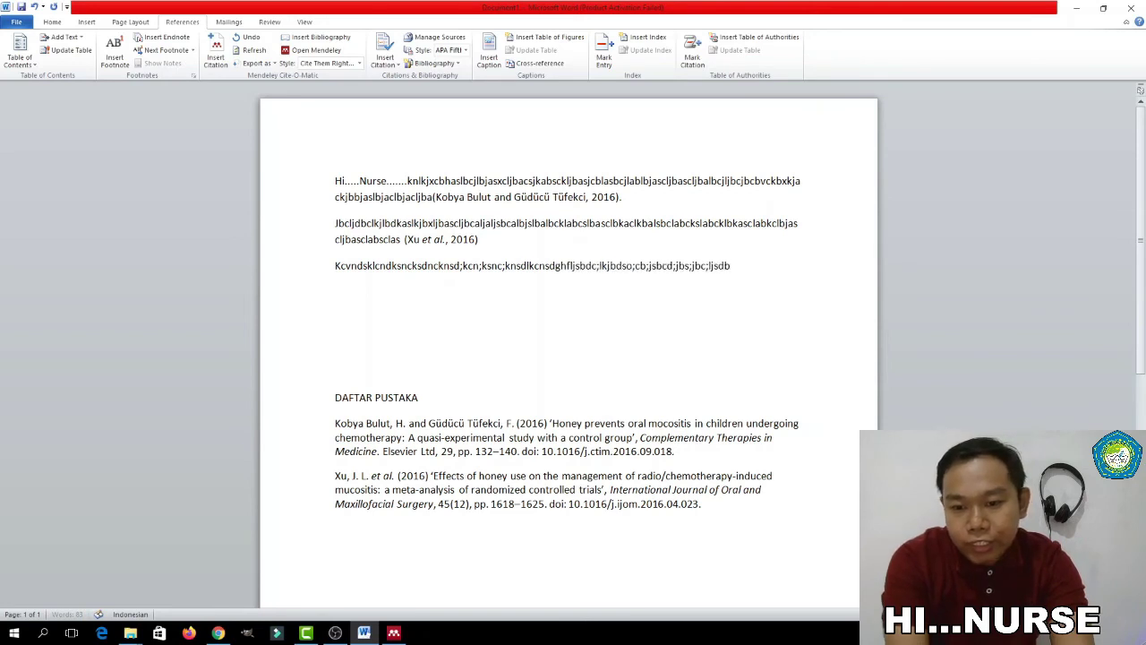
type("c;ljbdsc;ljbsdljbc;ljsbdcljsbdlbcdlsbl")
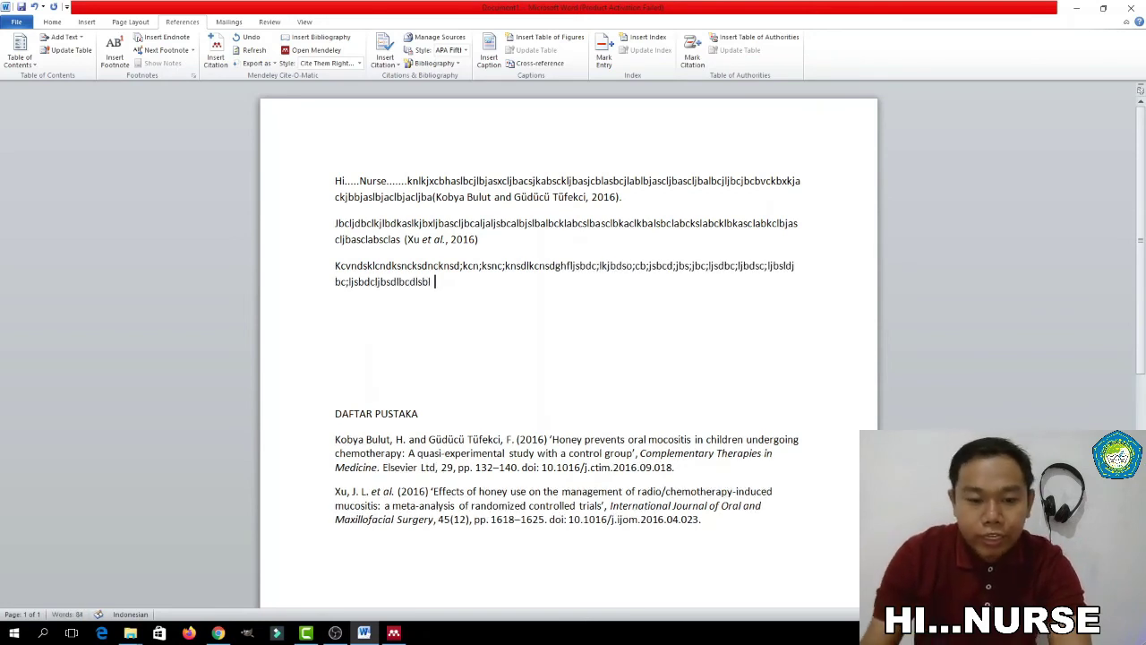
Cite the Salam 2020 book Farmakologi dan terapi at the end of the paragraph
left_click(358, 64)
left_click(216, 54)
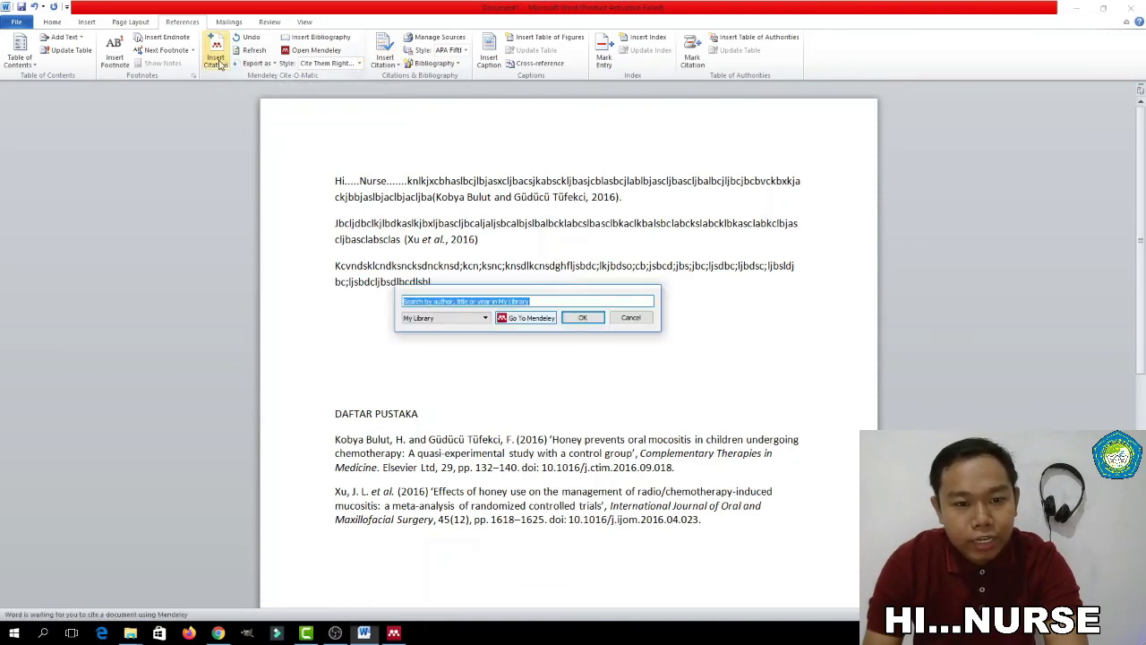
left_click(528, 318)
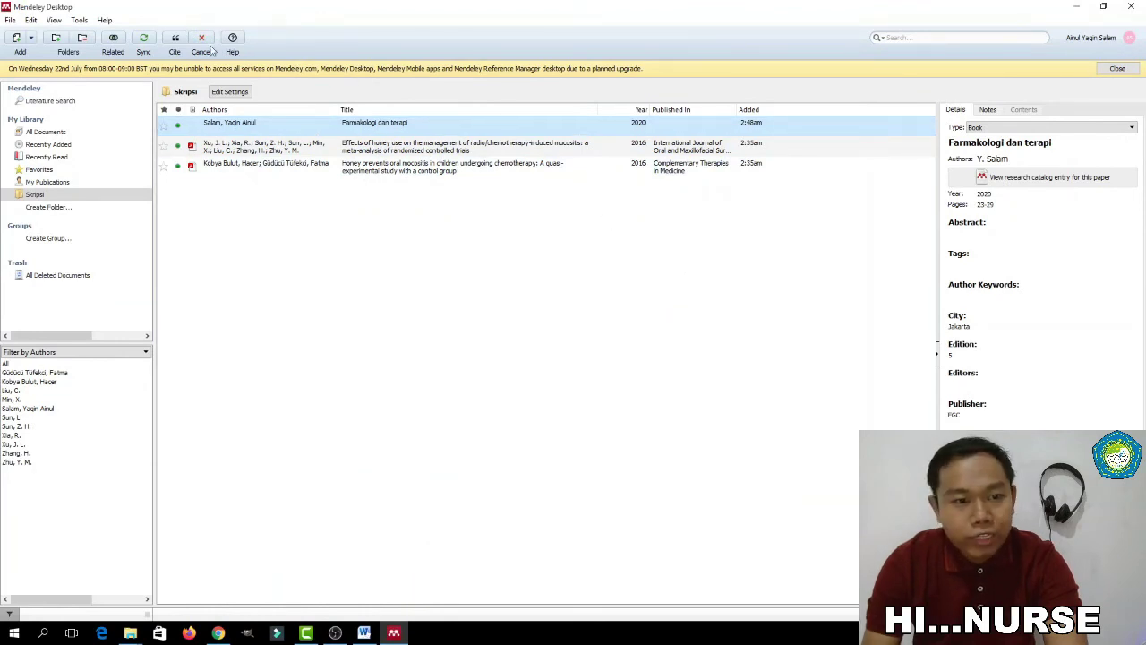
left_click(177, 43)
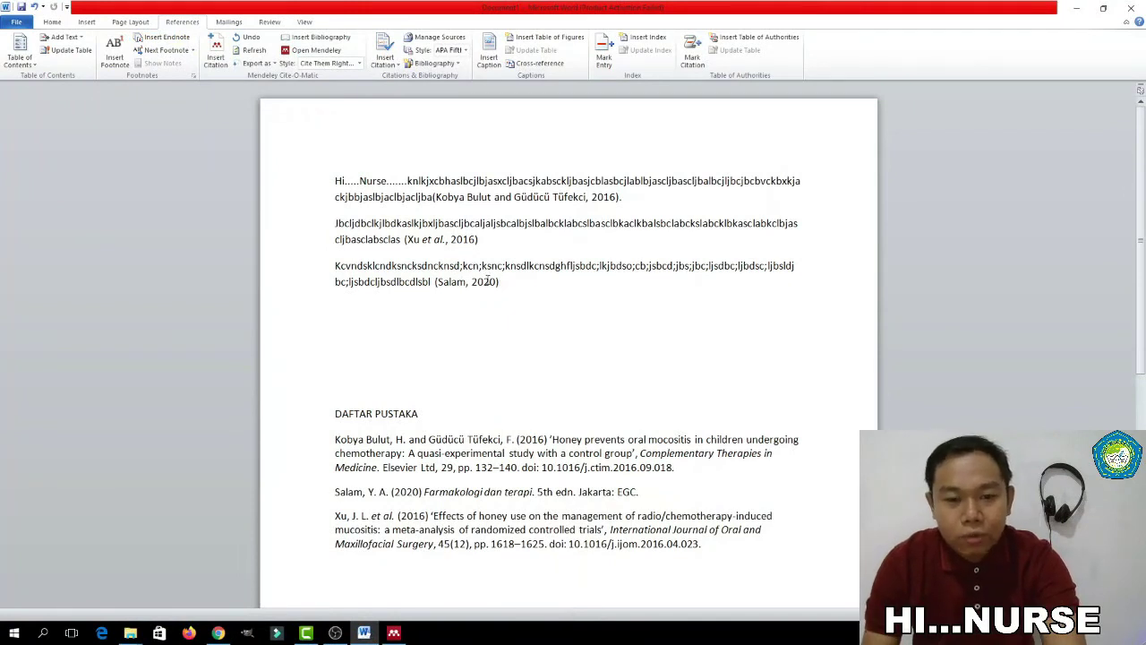
scroll(507, 312, "down", 1)
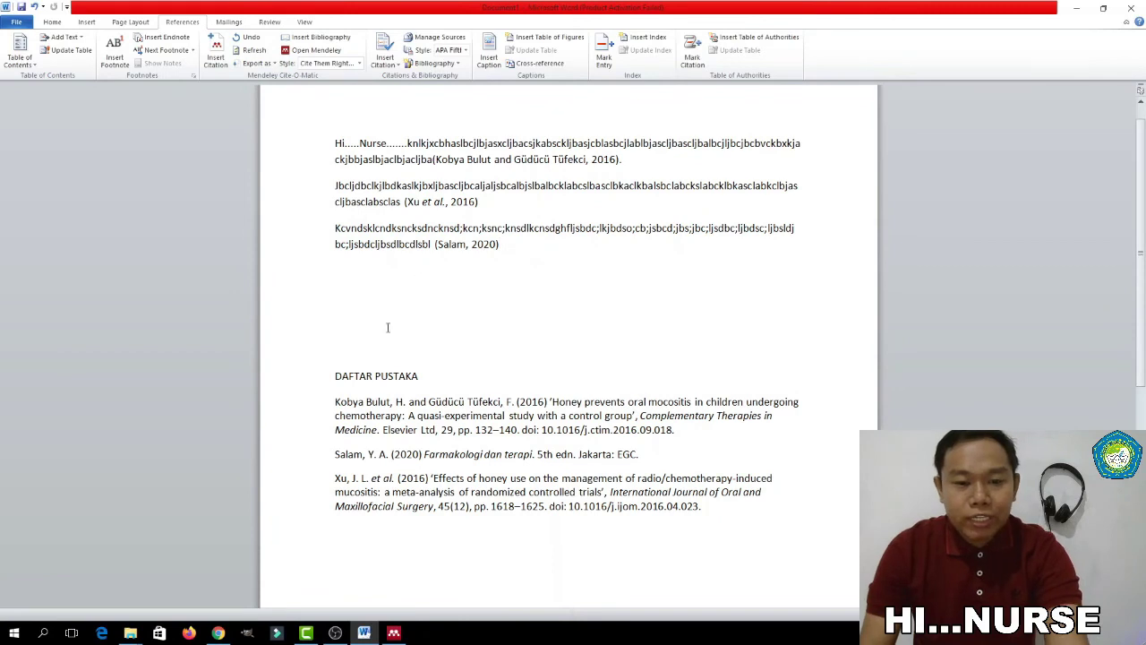
left_click_drag(331, 458, 662, 463)
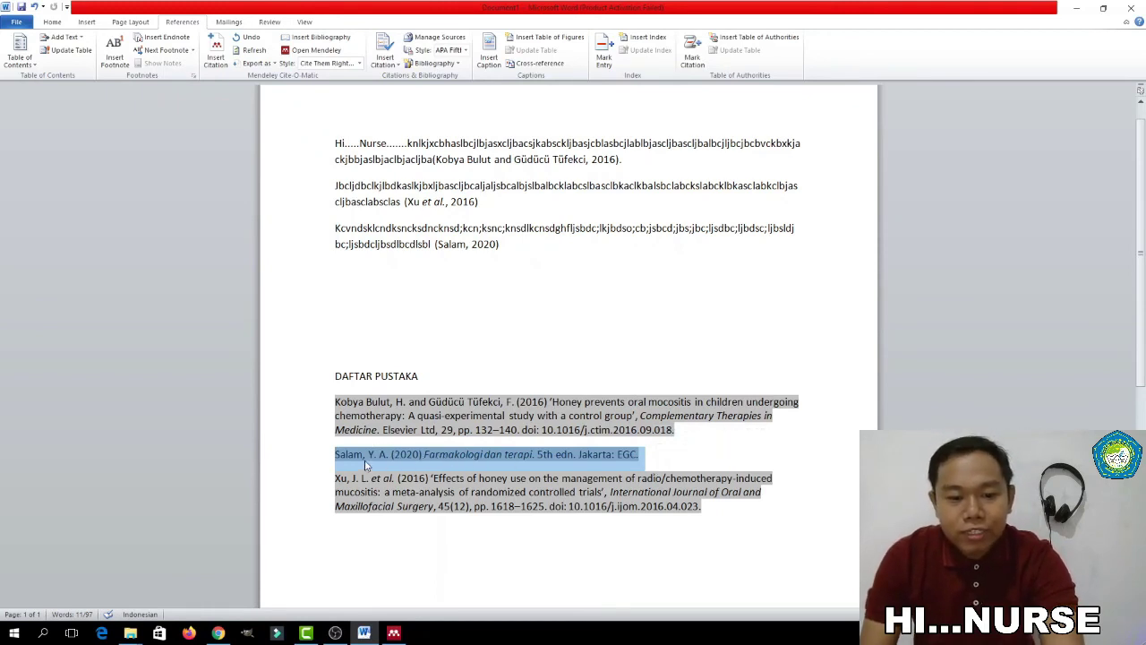
scroll(410, 462, "down", 2)
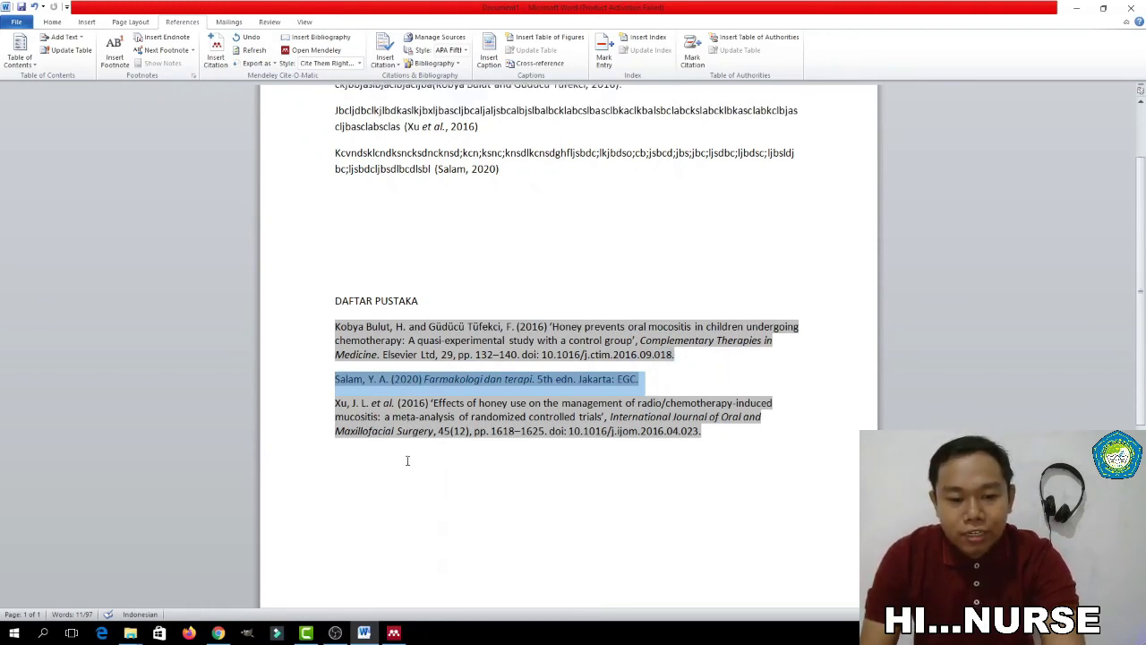
left_click(504, 461)
scroll(588, 389, "up", 3)
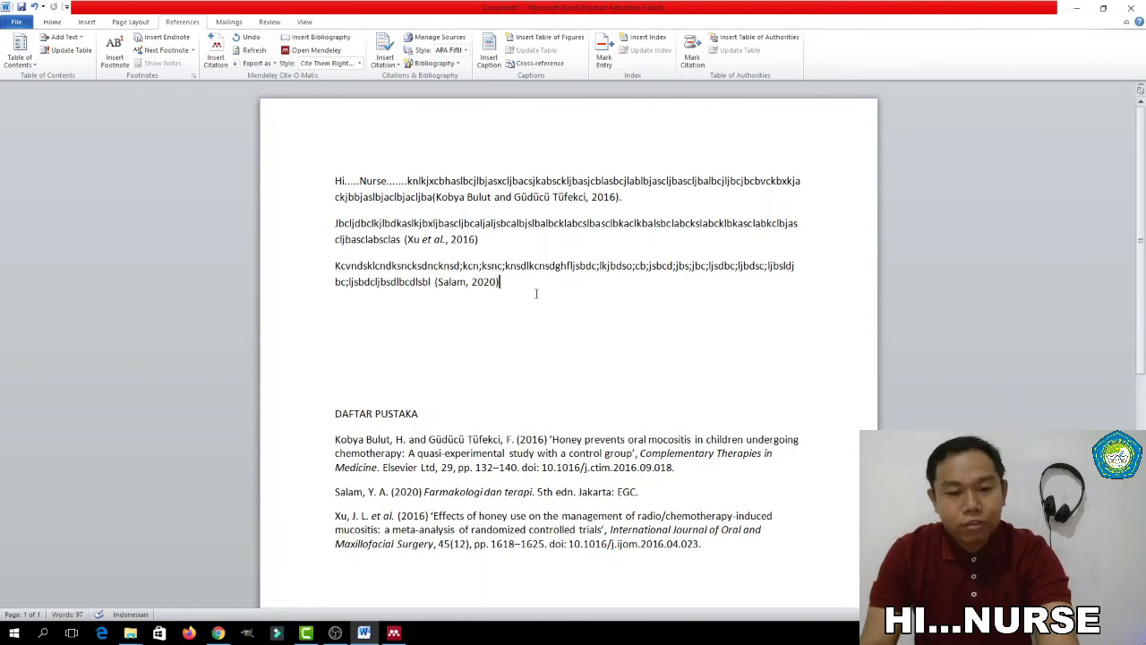
Save the Word document as 'Hi Nurse' in Documents
key("ctrl+s")
left_click(146, 241)
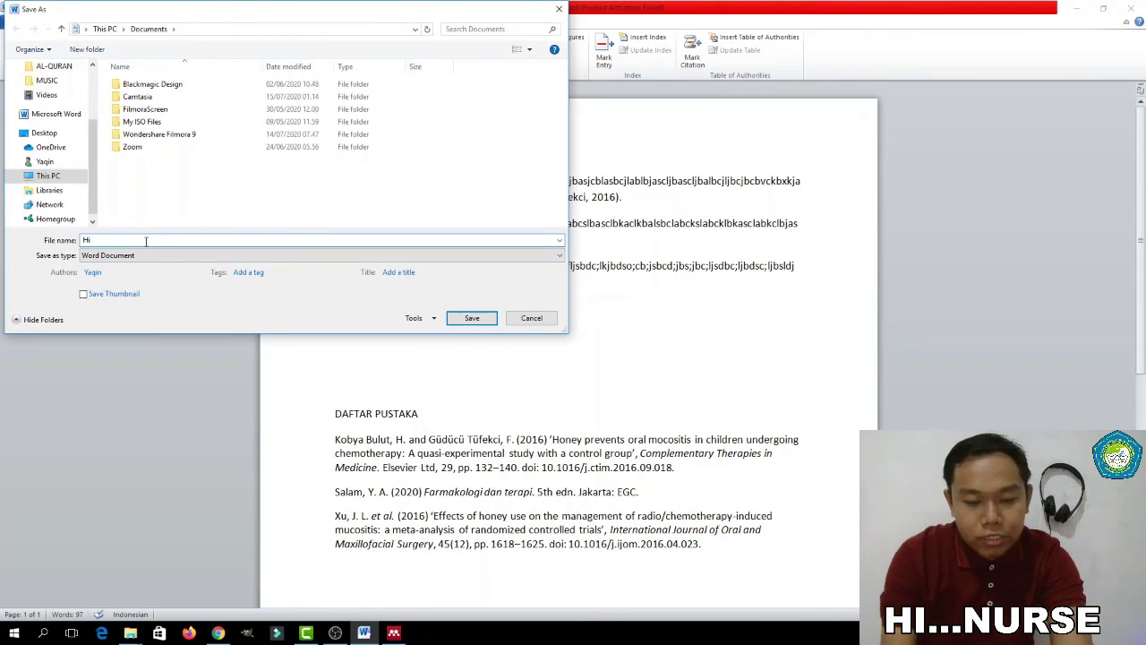
type("Nurse")
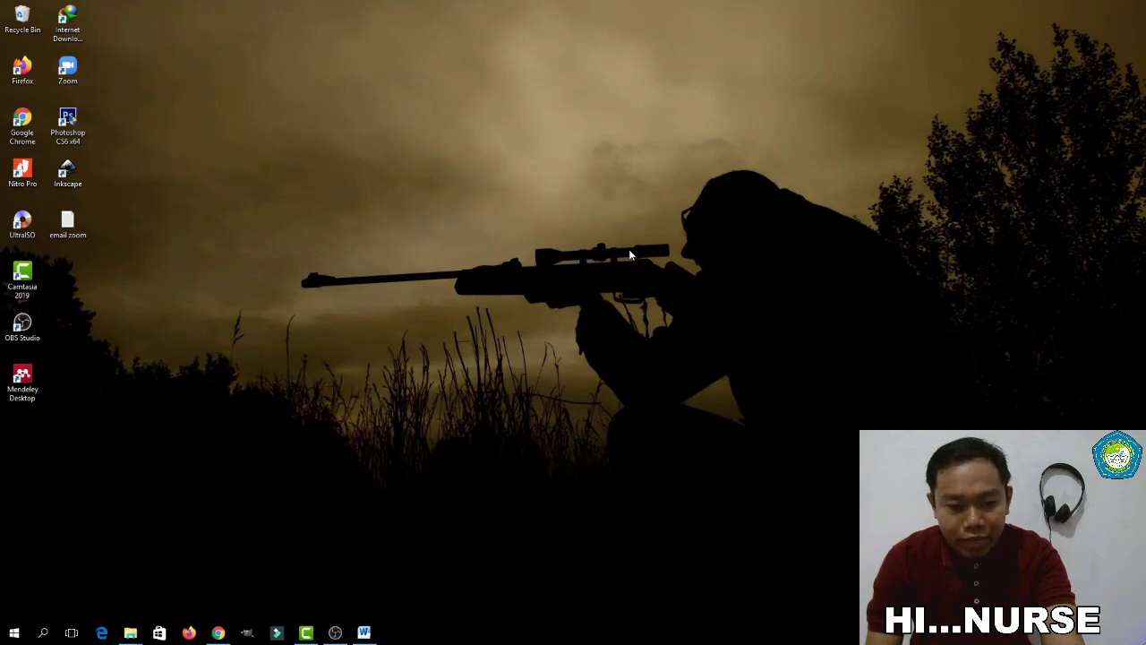
Refresh the desktop twice and relaunch Mendeley Desktop from its desktop shortcut
right_click(548, 227)
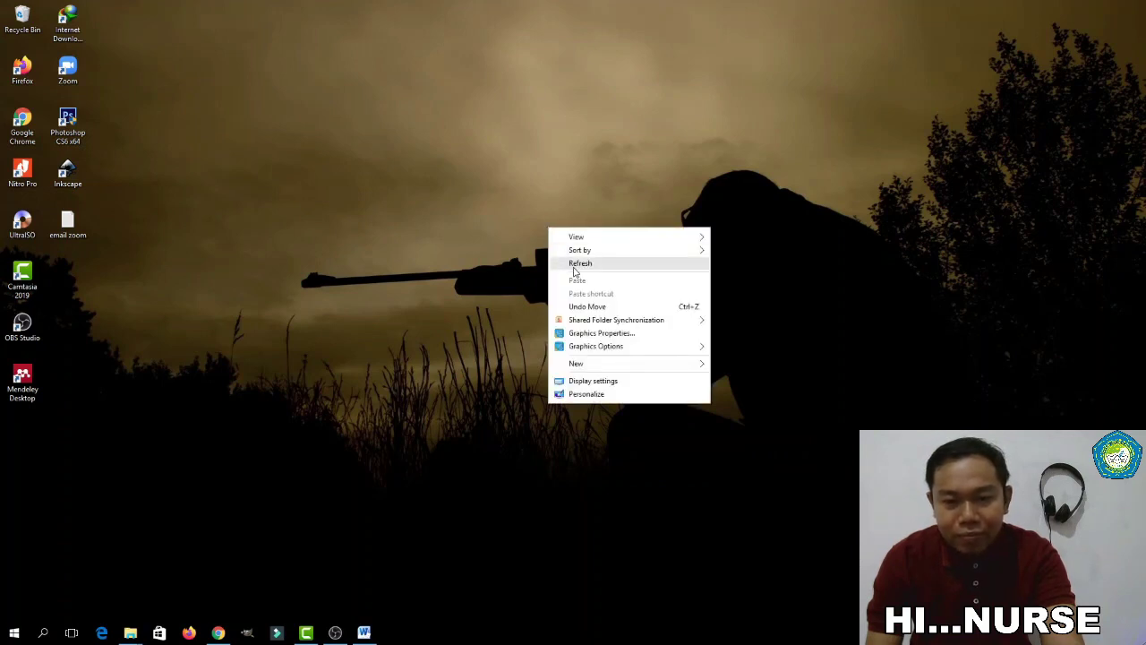
left_click(574, 265)
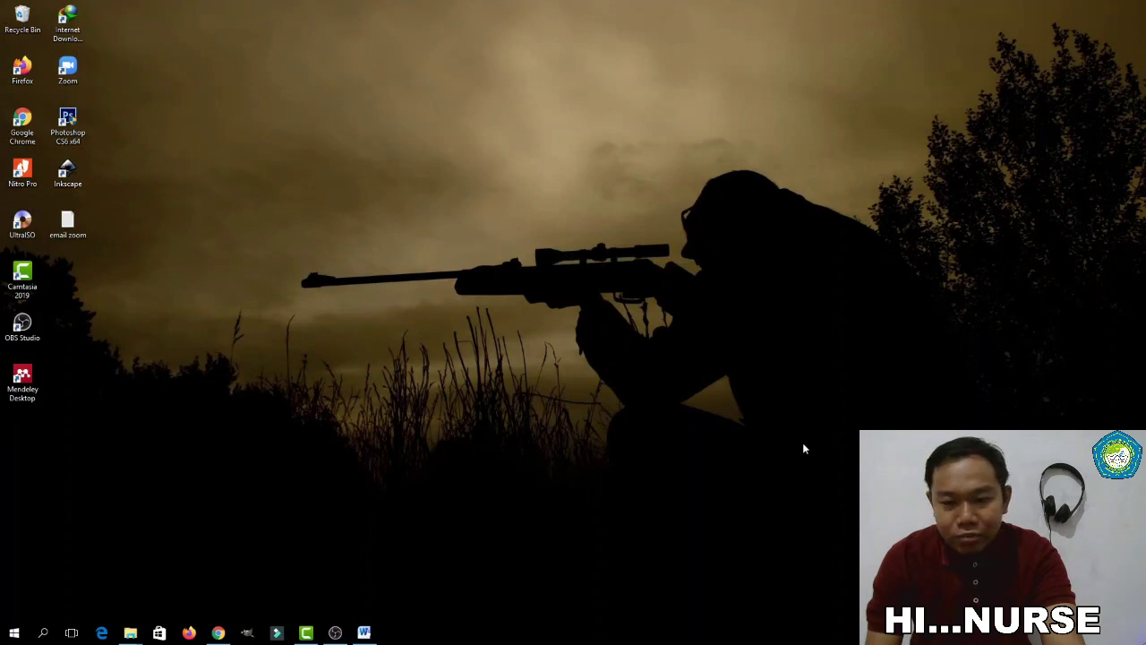
right_click(384, 287)
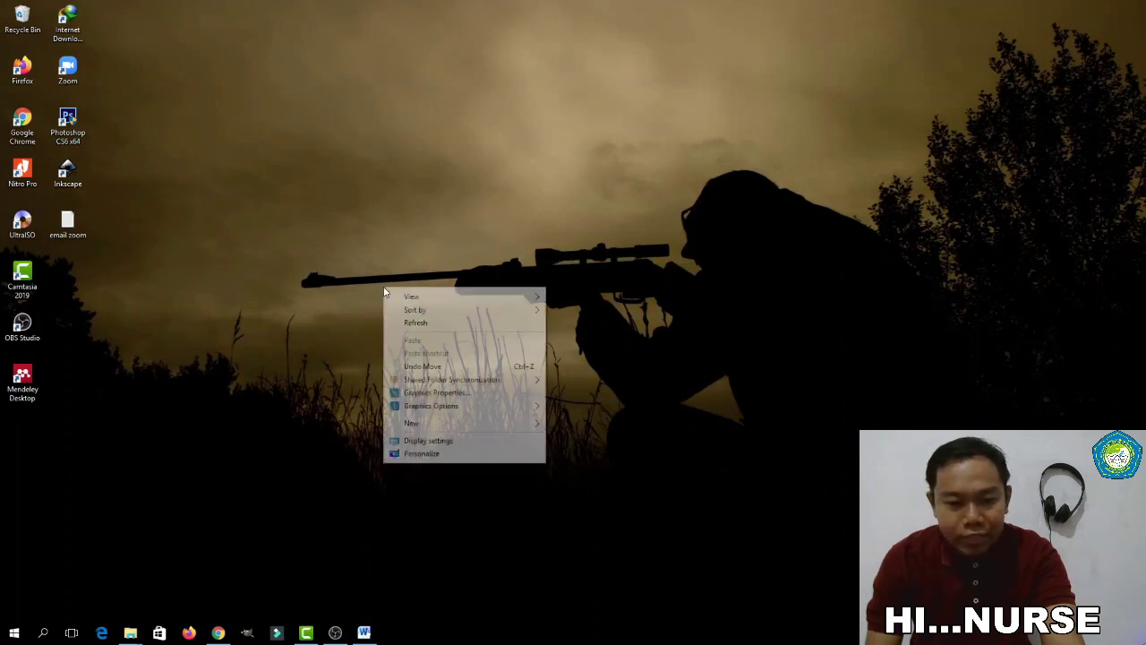
left_click(415, 324)
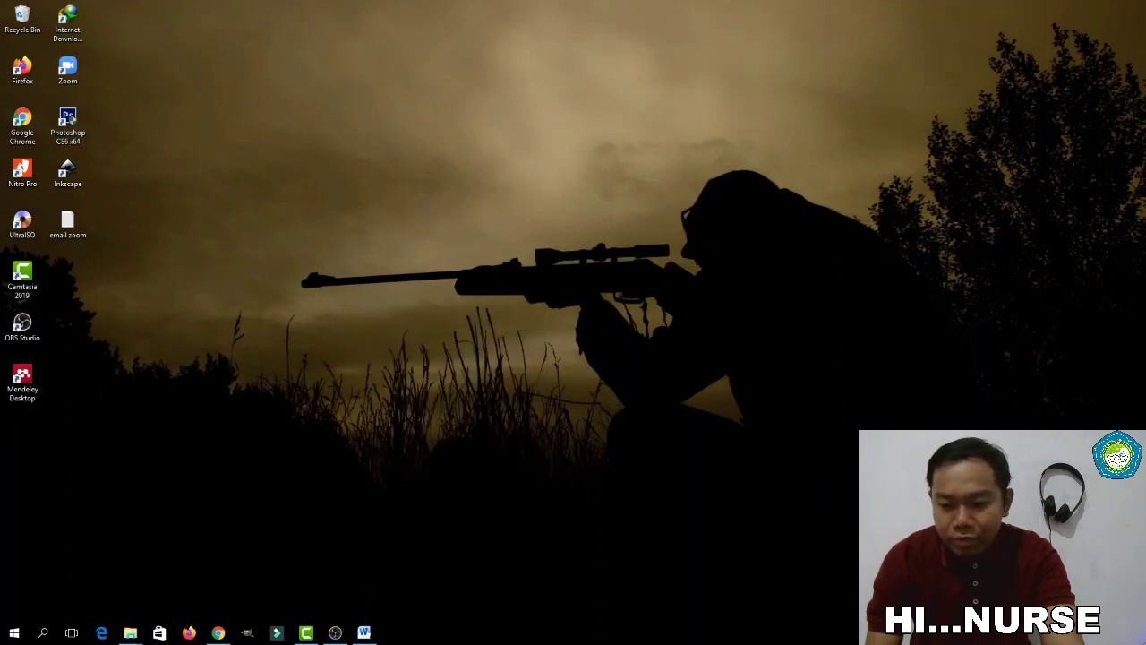
double_click(32, 383)
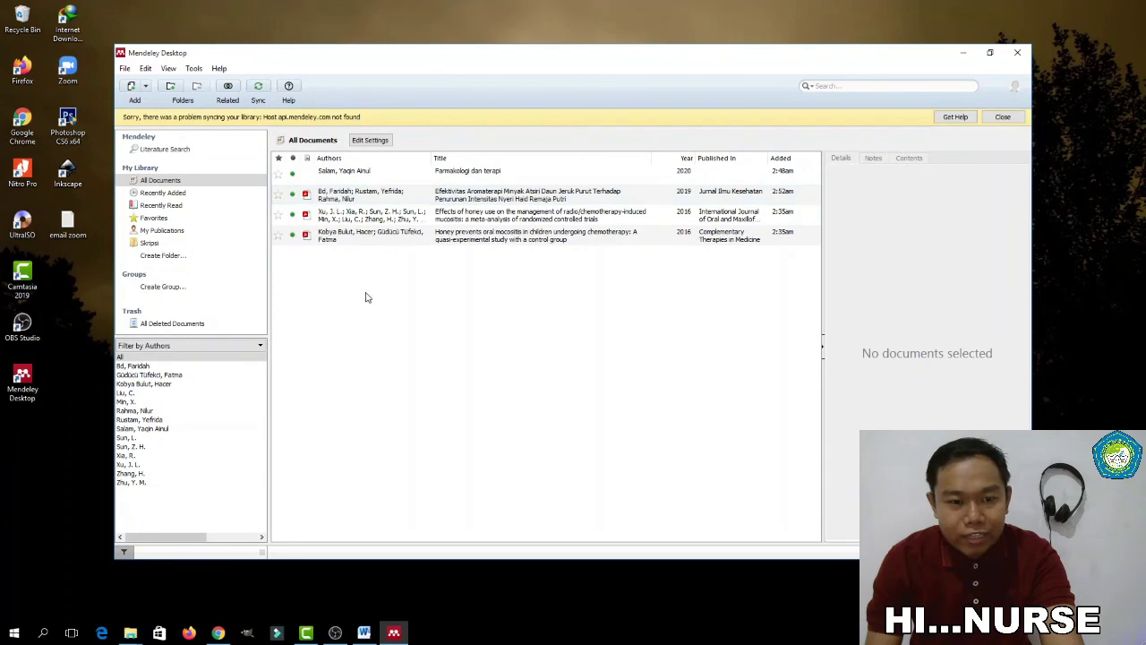
left_click(363, 633)
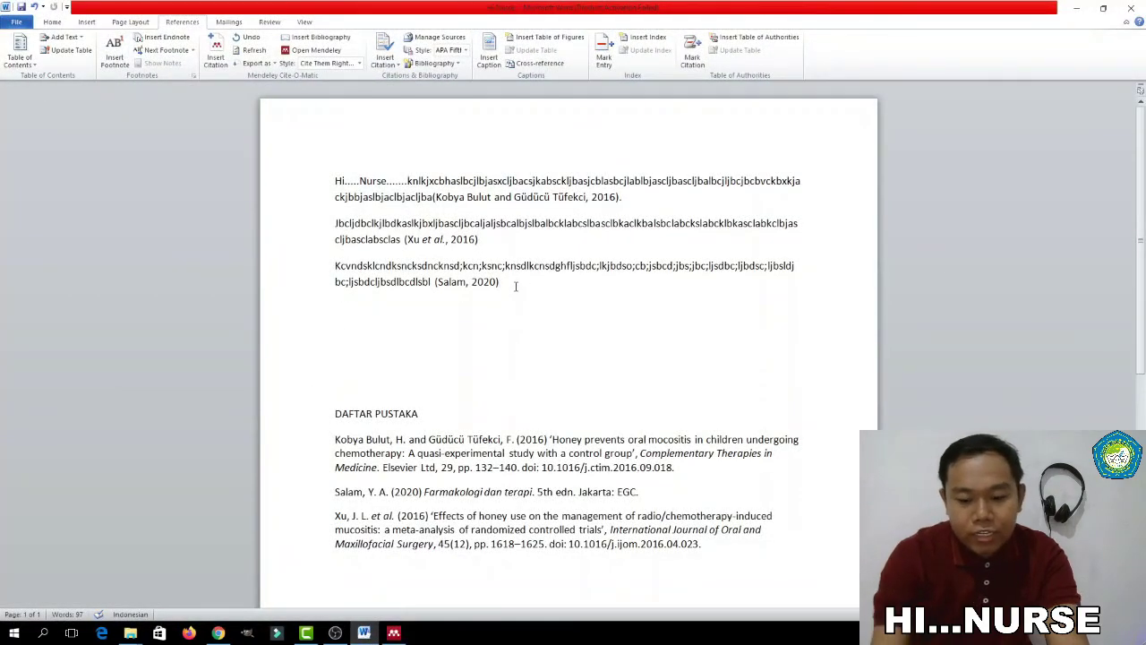
Add a fourth paragraph of placeholder text below the Salam paragraph
left_click(516, 285)
key("Return")
type("Kxncklsnclknacs;knacklns;ackacklnxasscnklanclbxzclkbnkancklanclkbnxljbcjbscgsilkajjghcjsgjgcsjchlsxclhslakxchlakshklhs")
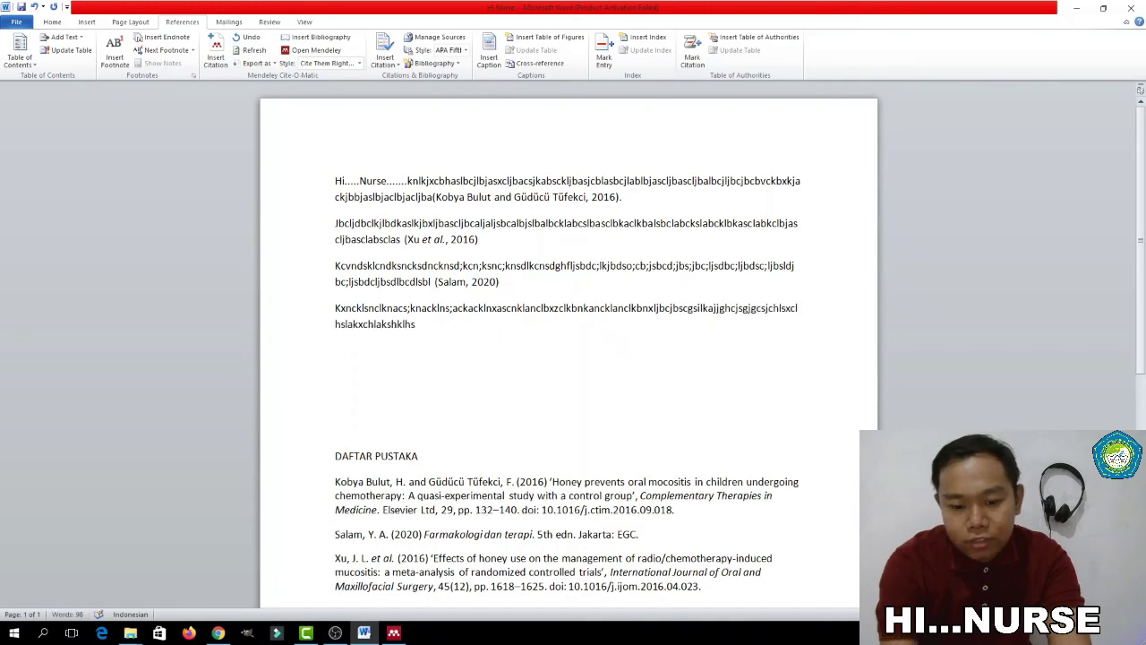
End the paragraph with the Kobya Bulut and Güdücü Tüfekci 2016 citation and a period
left_click(228, 65)
left_click(511, 362)
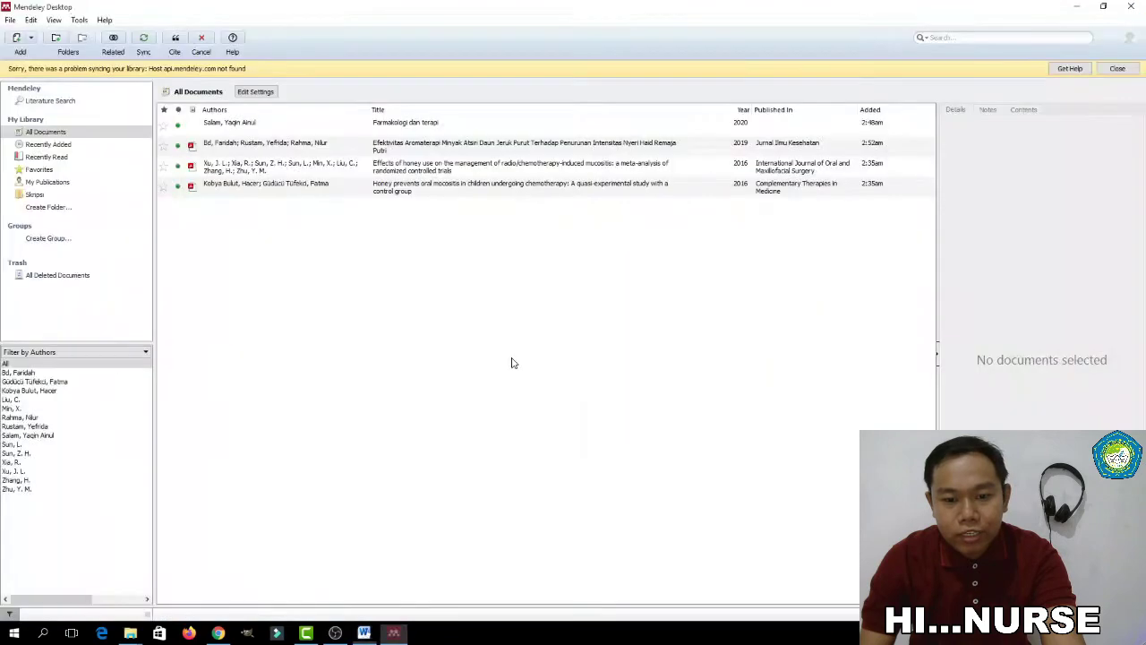
left_click(236, 188)
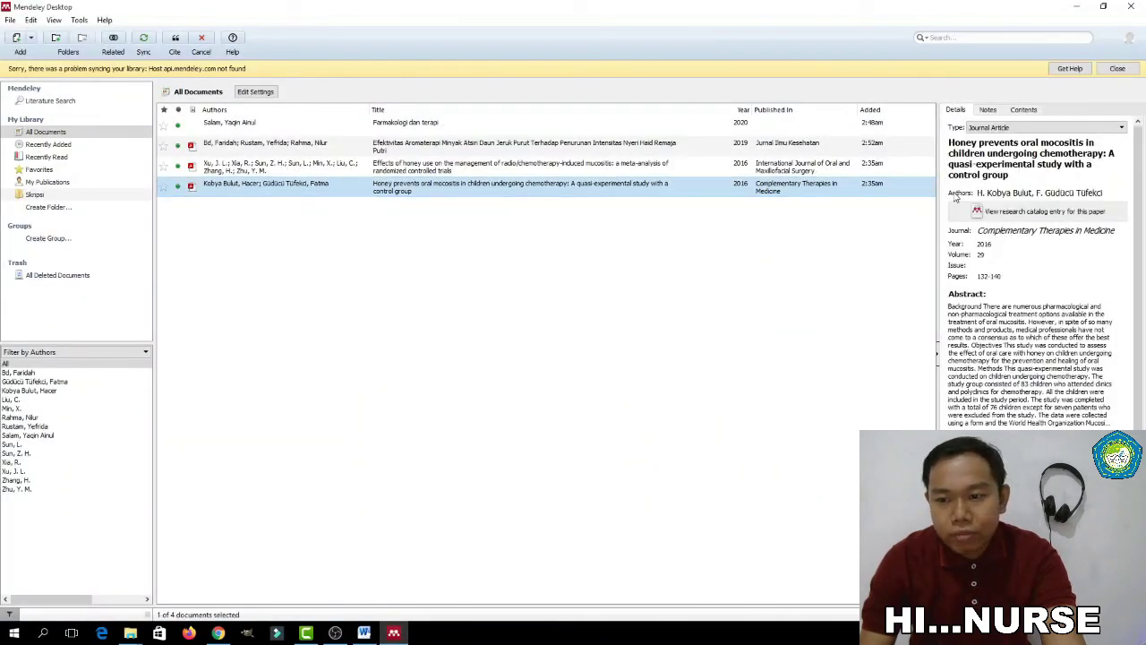
left_click(174, 43)
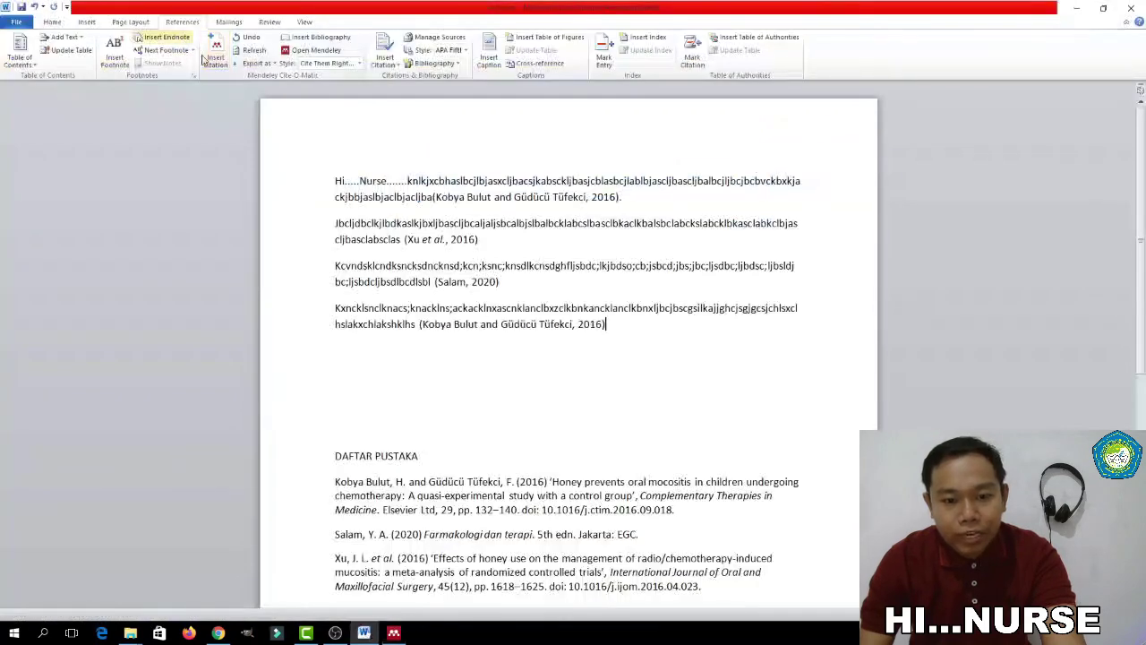
scroll(480, 325, "down", 2)
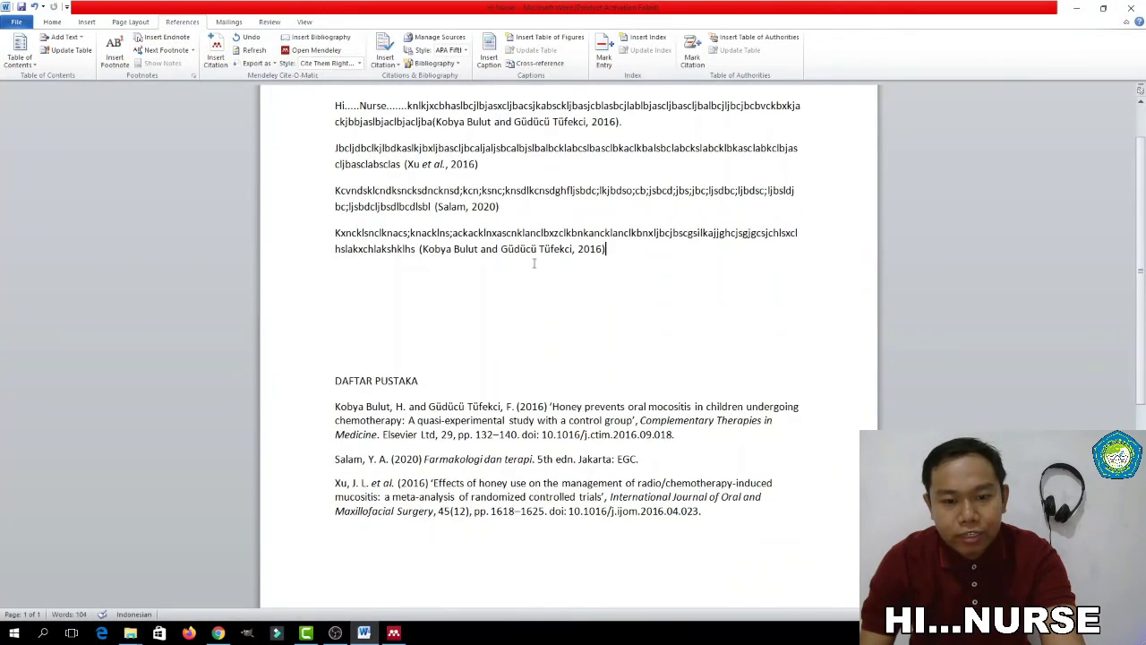
type(".")
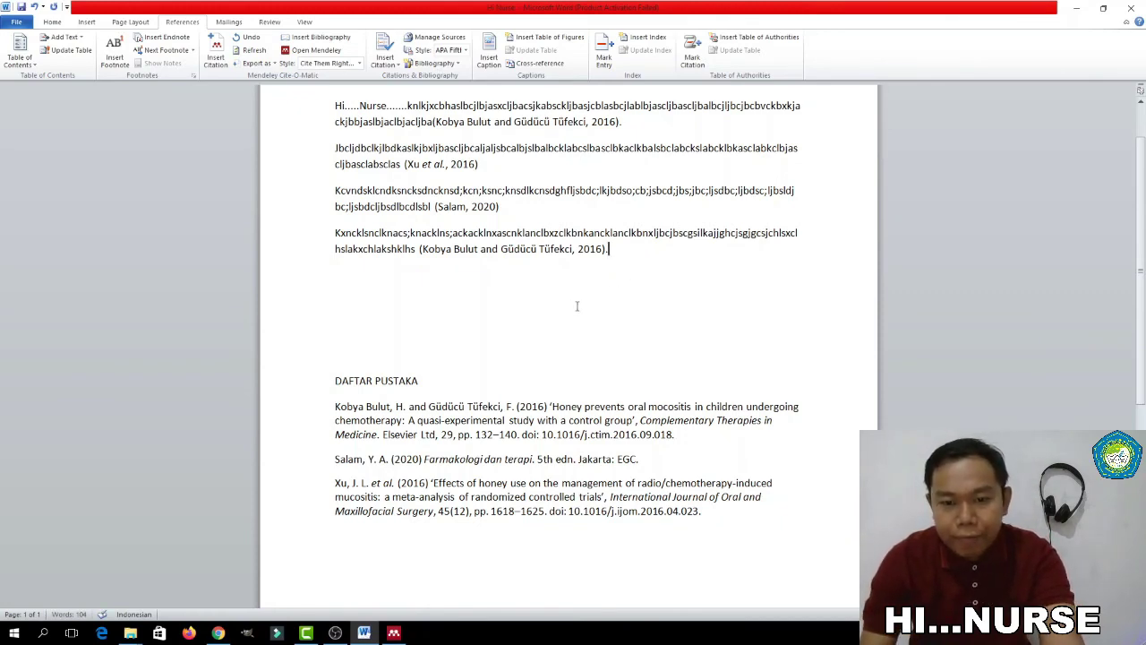
key("alt+Tab")
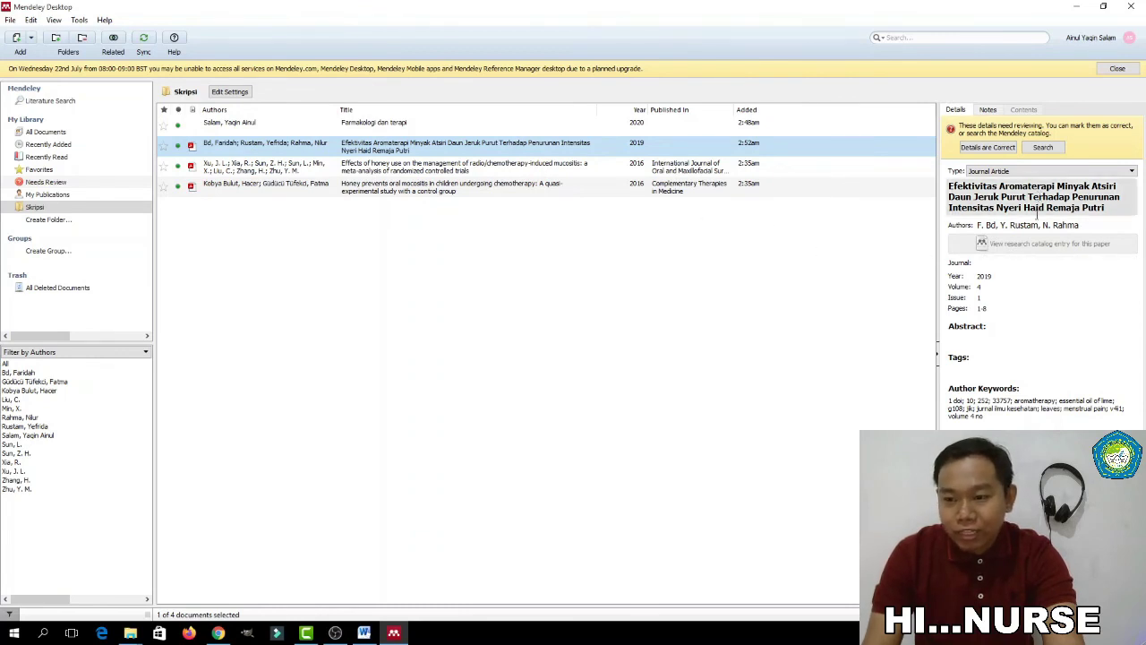
Open the Efektivitas Aromaterapi PDF and begin entering its journal as 'Jurnal Ilmu Ke'
double_click(367, 151)
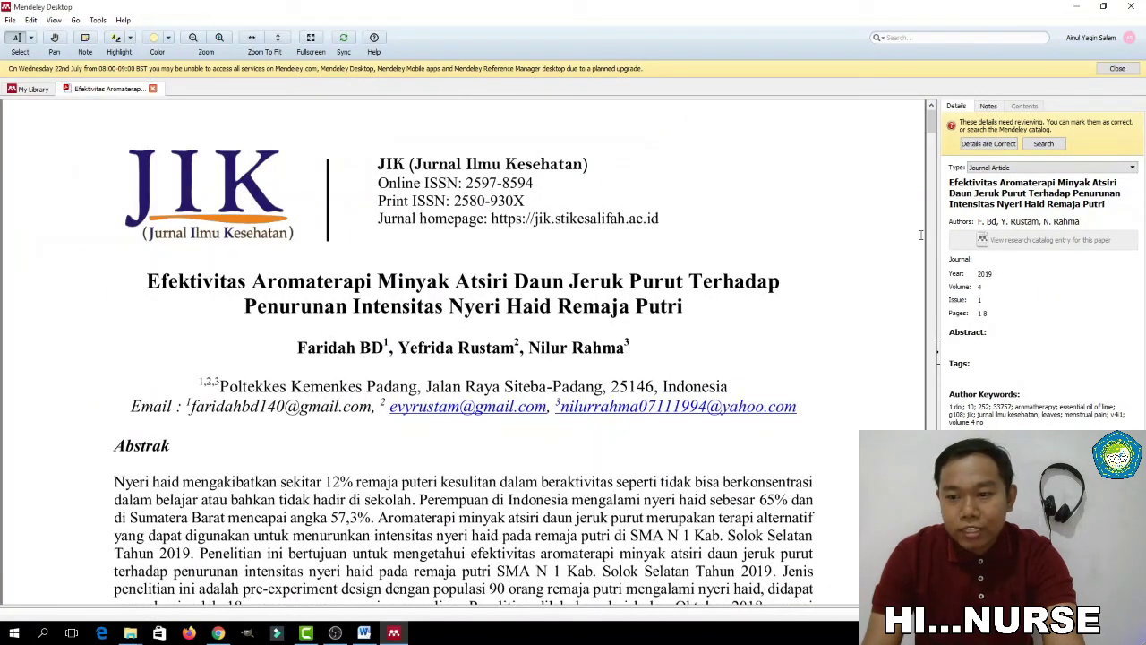
left_click(1021, 259)
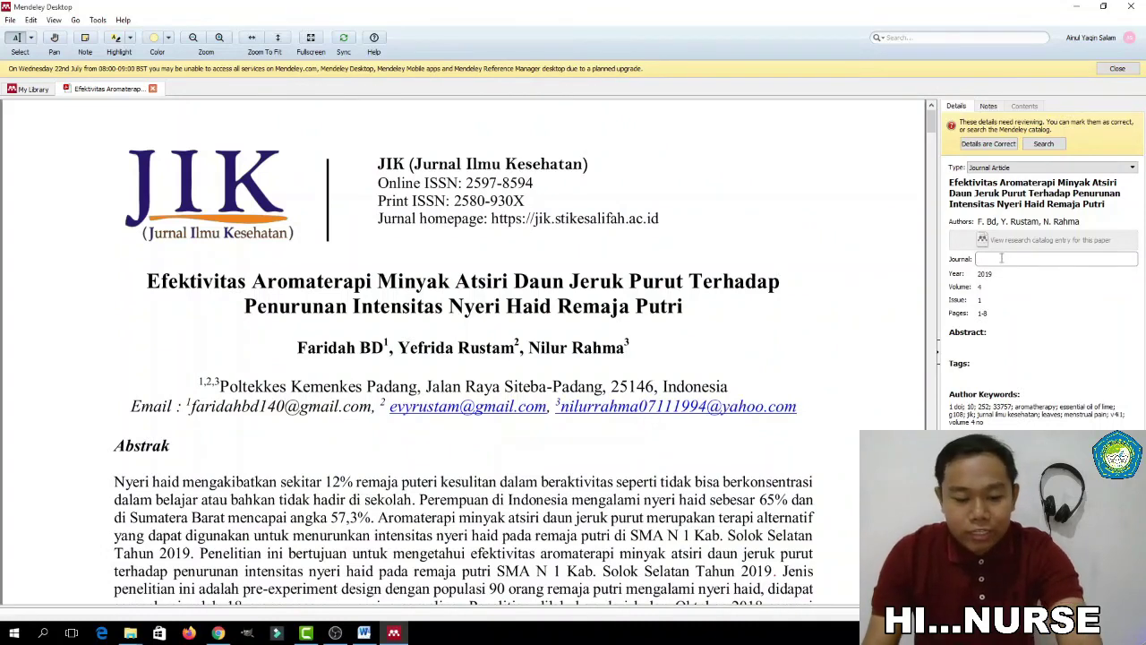
type("Jurnal")
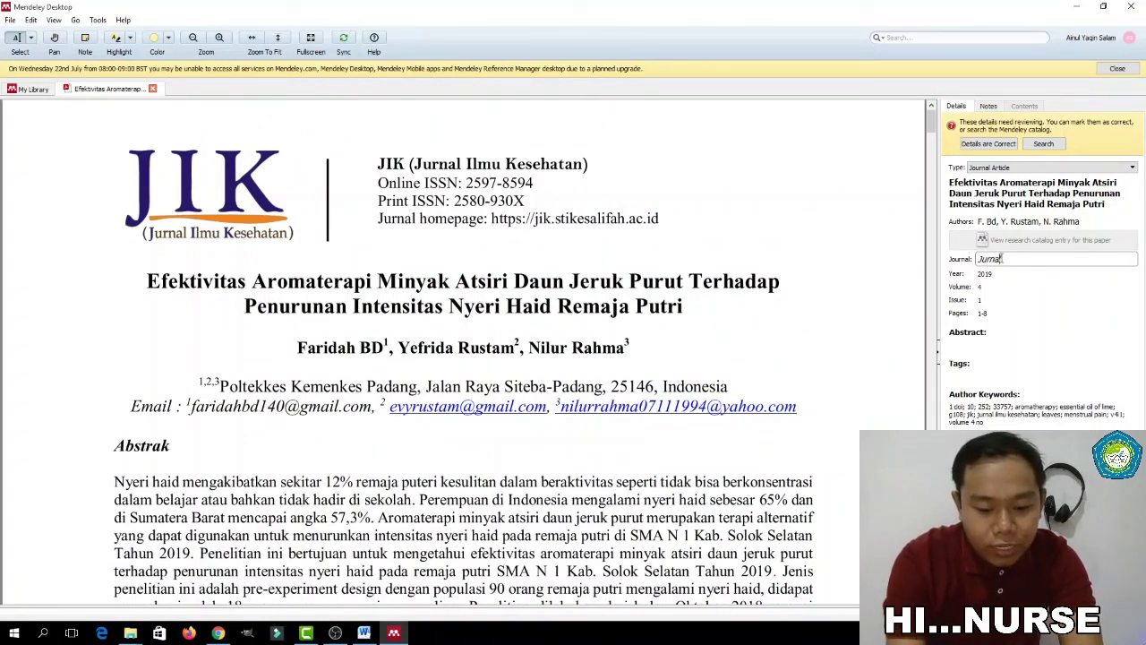
type(" Ilmu Ke")
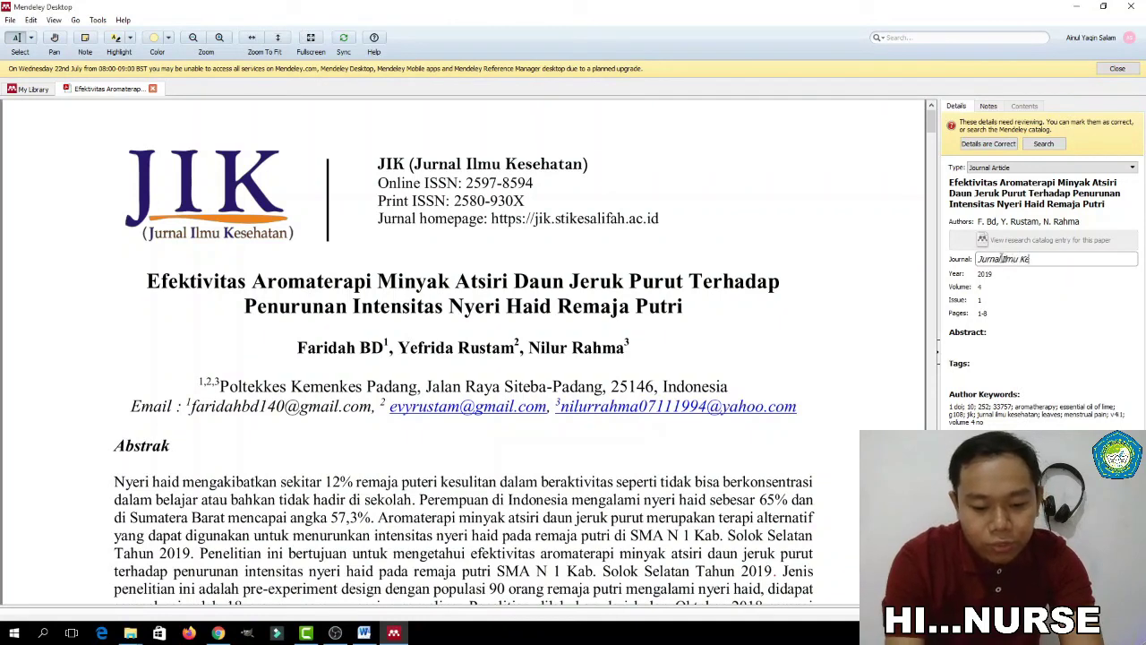